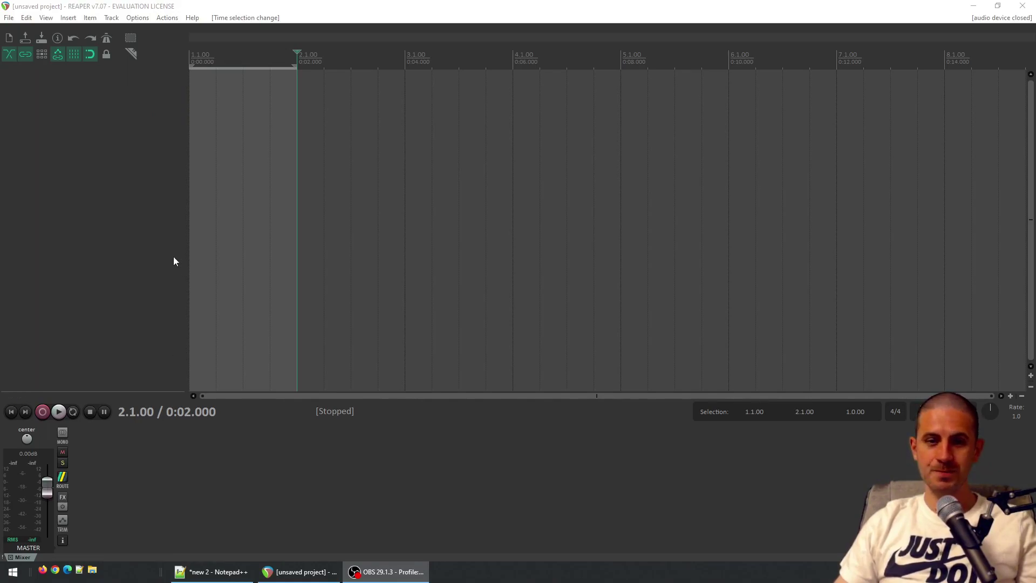
Play the REAPER project from position 1.3.00 and stop it
{"action": "left_click", "coordinate": [60, 411]}
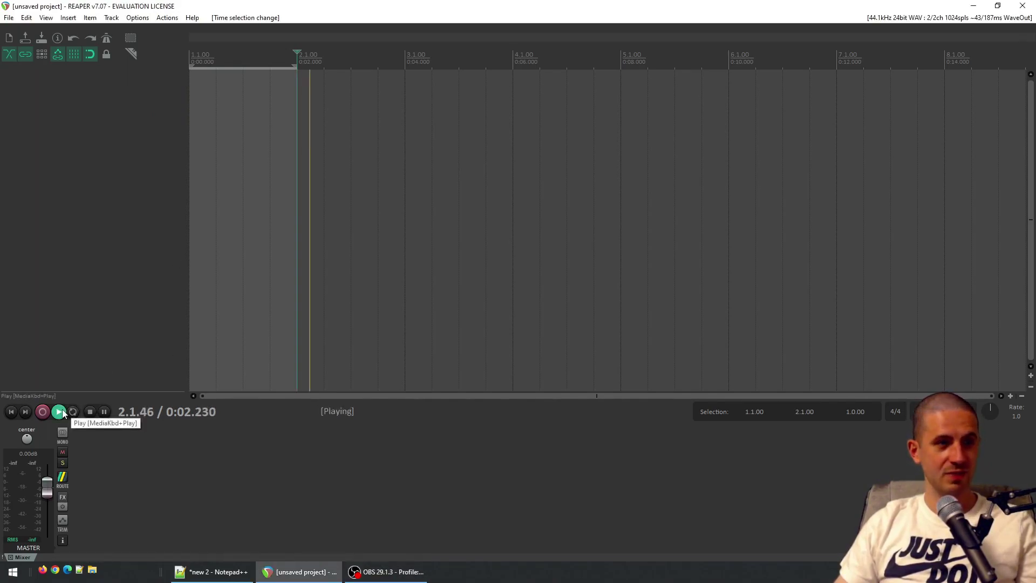
{"action": "left_click", "coordinate": [91, 413]}
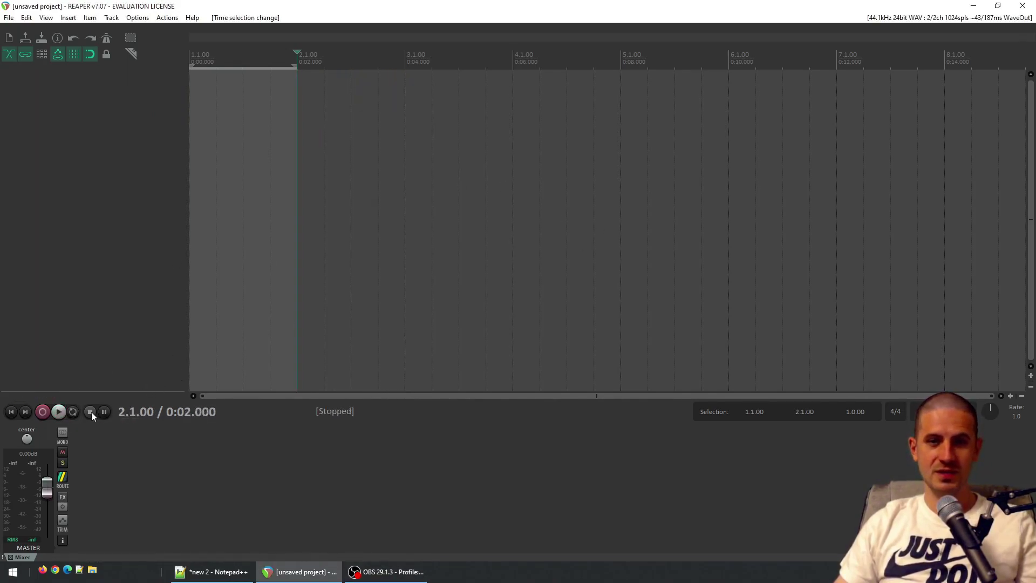
{"action": "left_click", "coordinate": [235, 122]}
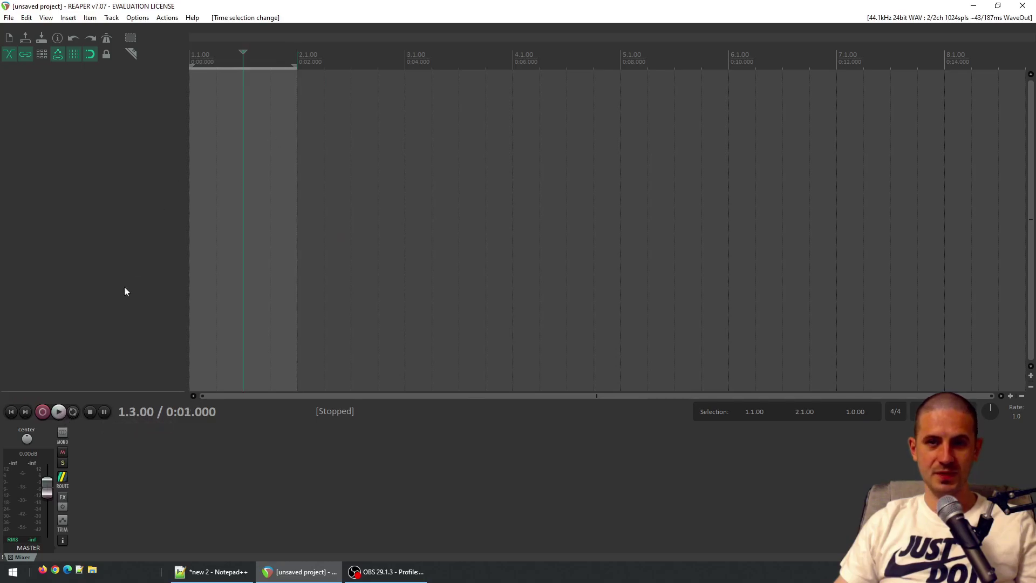
{"action": "left_click", "coordinate": [58, 411]}
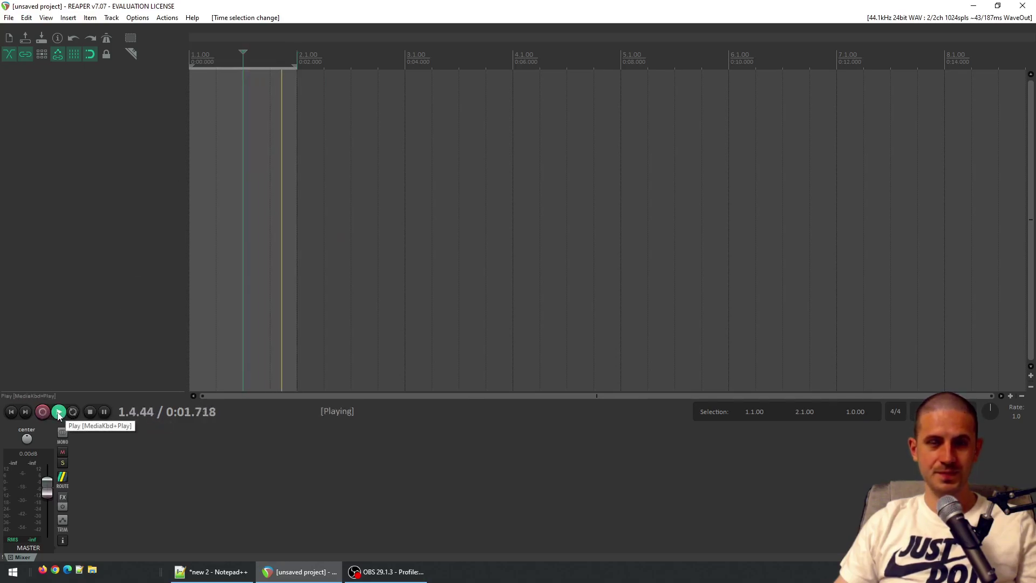
{"action": "left_click", "coordinate": [58, 412]}
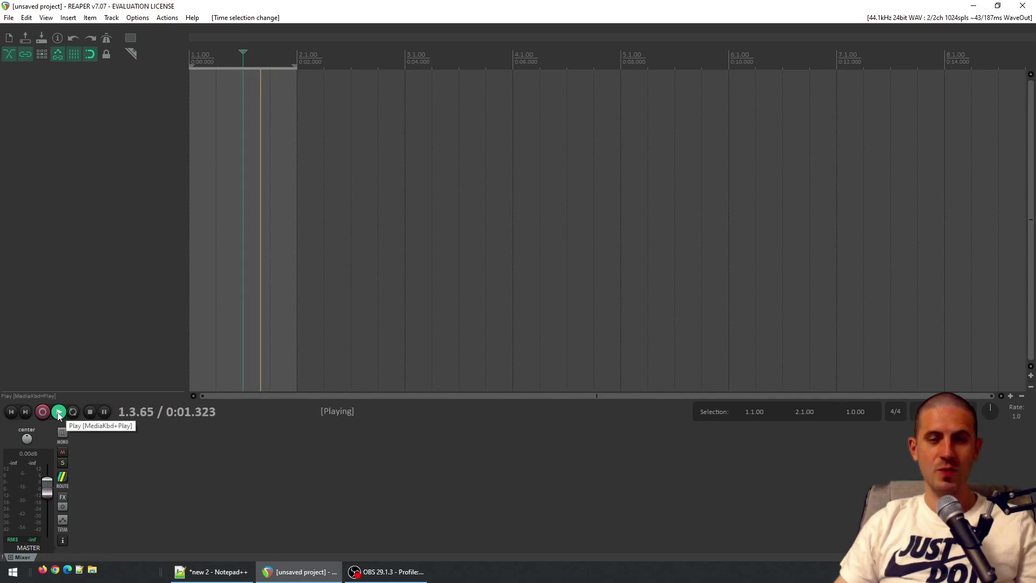
{"action": "left_click", "coordinate": [91, 413]}
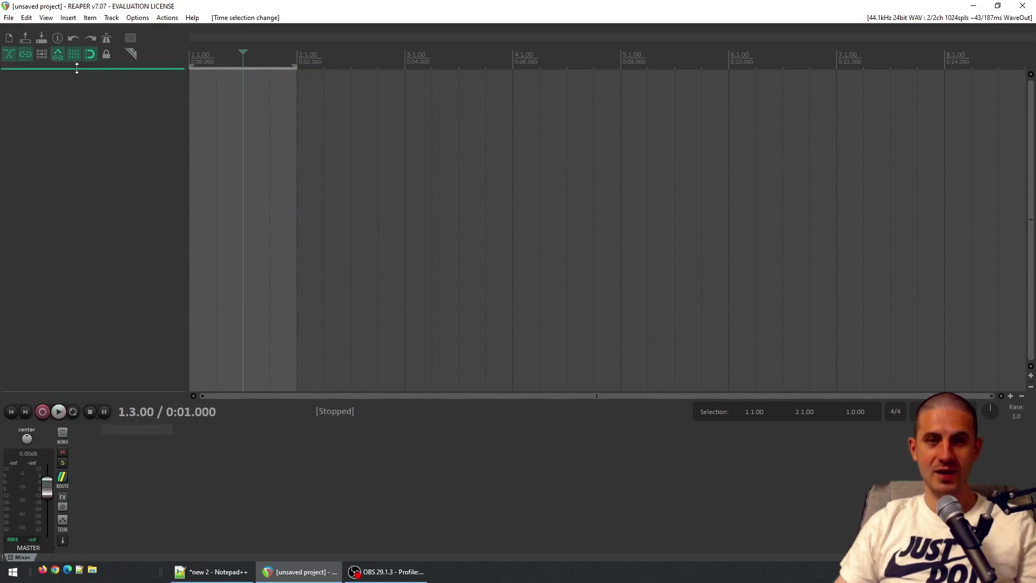
Cancel the new project prompt and insert one new empty track
{"action": "left_click", "coordinate": [11, 38]}
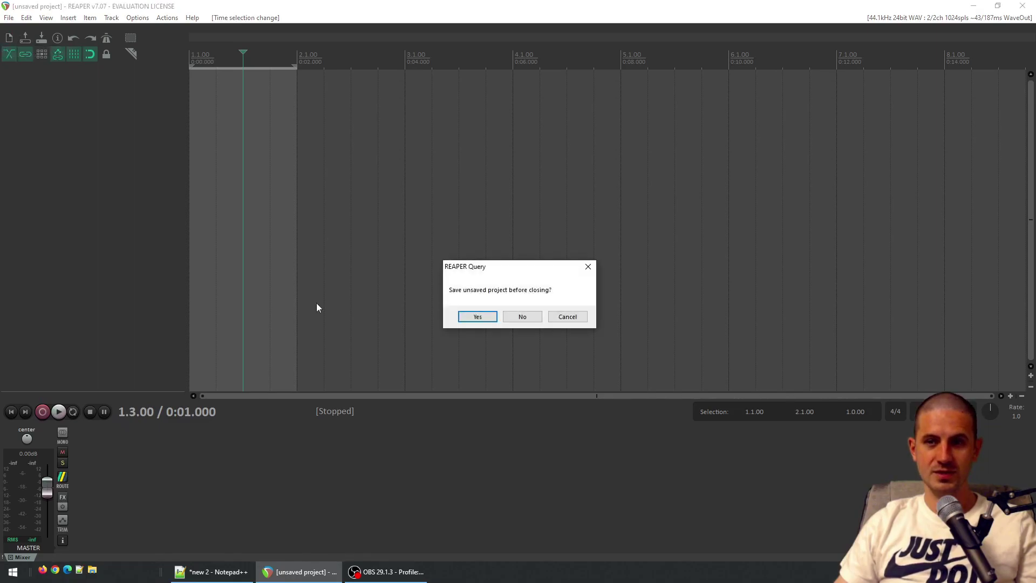
{"action": "left_click", "coordinate": [567, 318]}
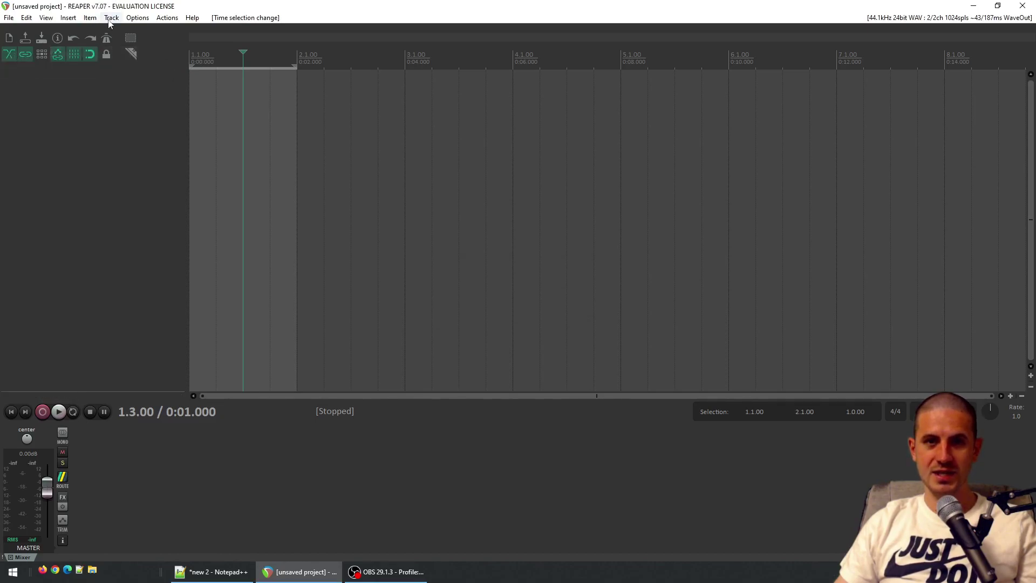
{"action": "left_click", "coordinate": [75, 20]}
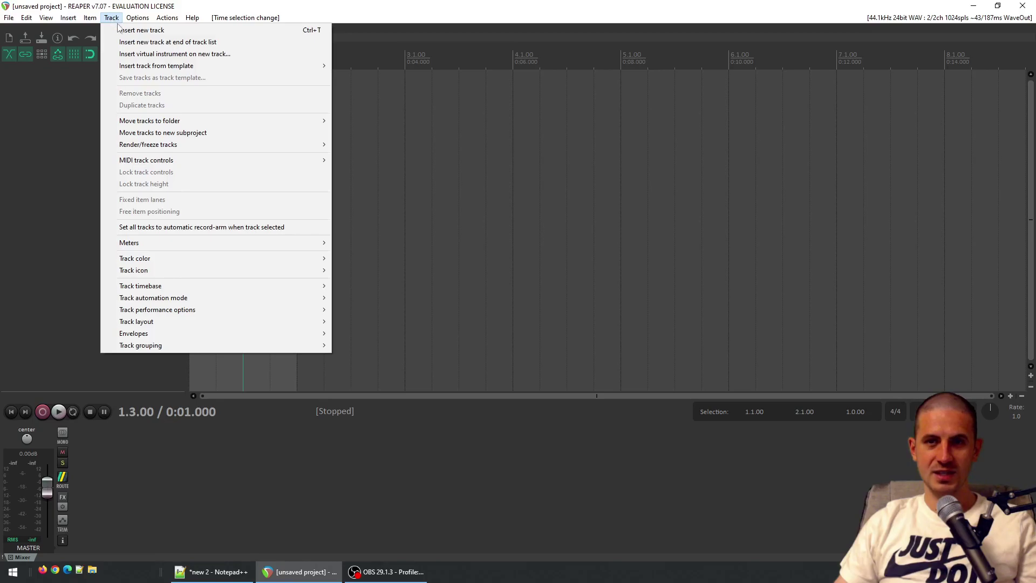
{"action": "left_click", "coordinate": [124, 31]}
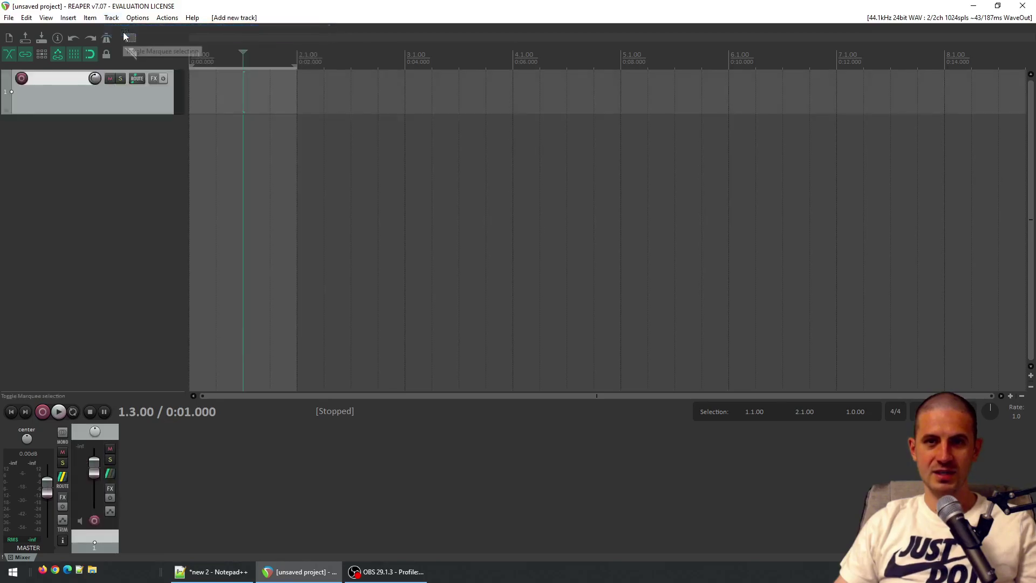
{"action": "right_click", "coordinate": [48, 95]}
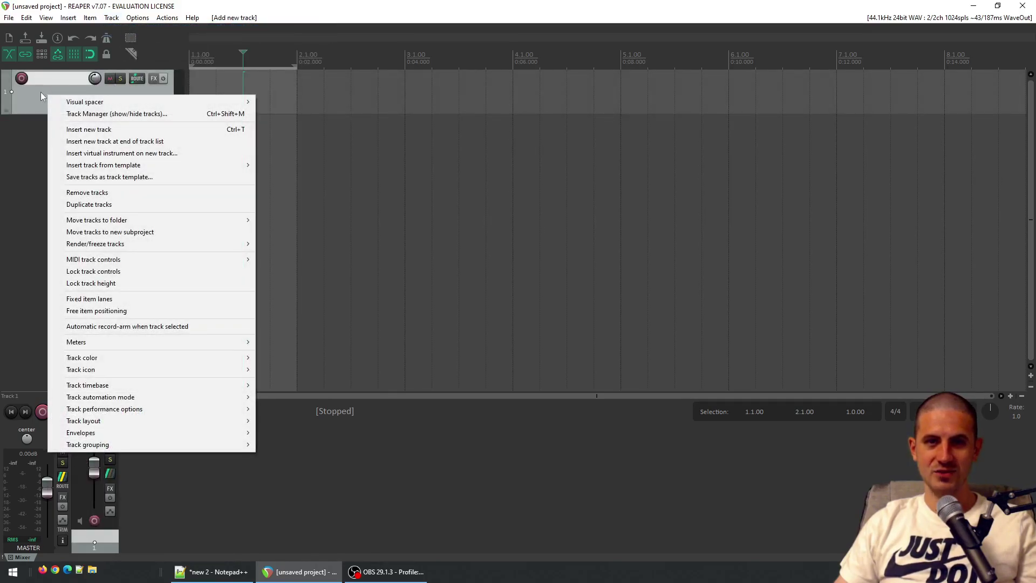
{"action": "left_click", "coordinate": [24, 101]}
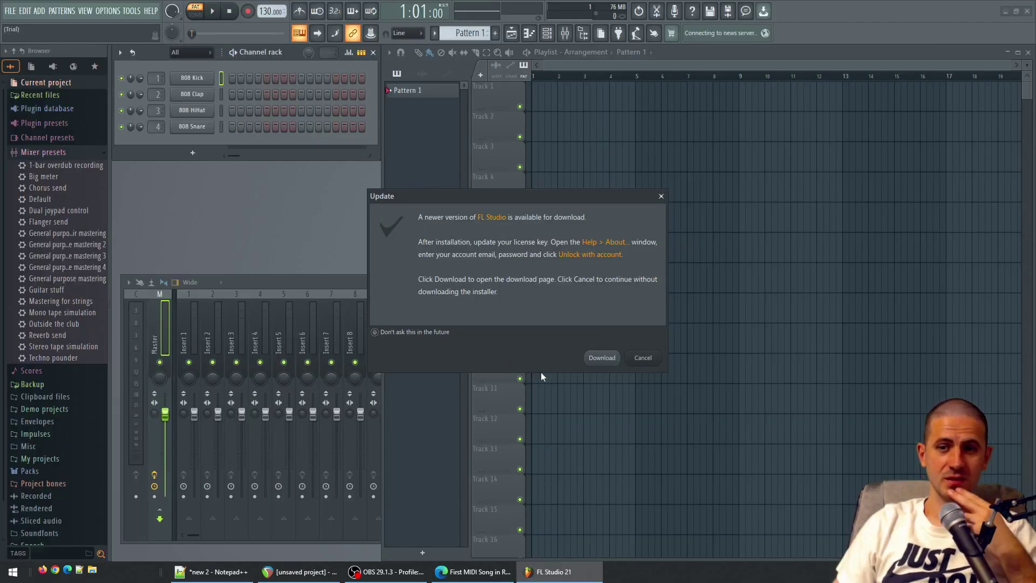
Dismiss the update notice, audition the 808 pattern, and glance at the add-channel list
{"action": "left_click", "coordinate": [655, 361]}
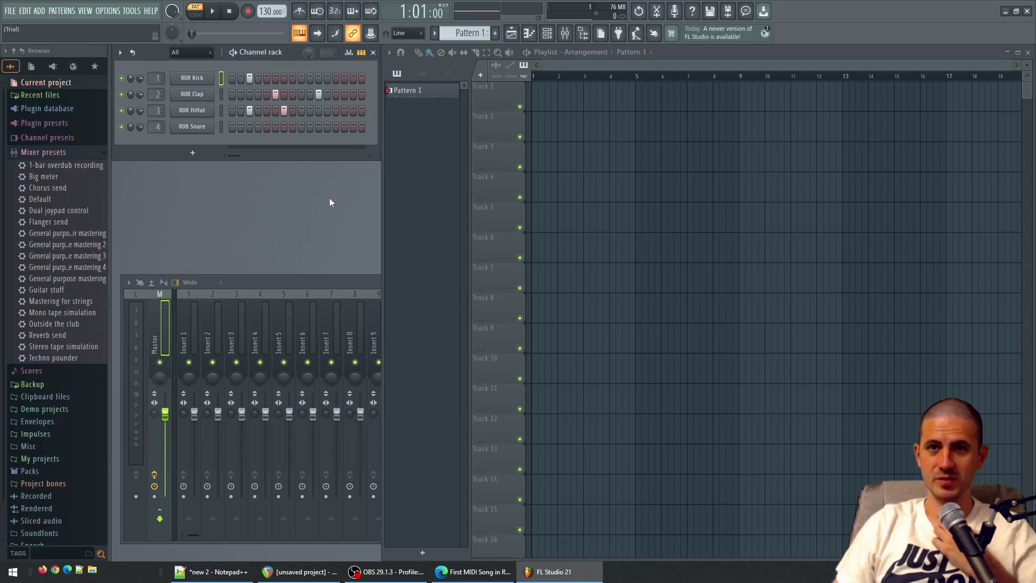
{"action": "left_click", "coordinate": [213, 11]}
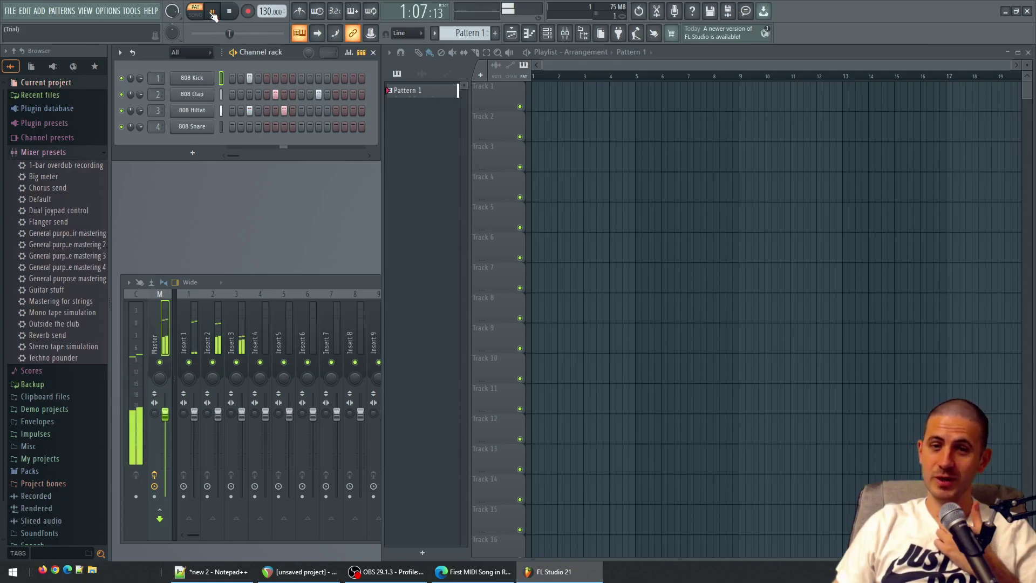
{"action": "left_click", "coordinate": [212, 14]}
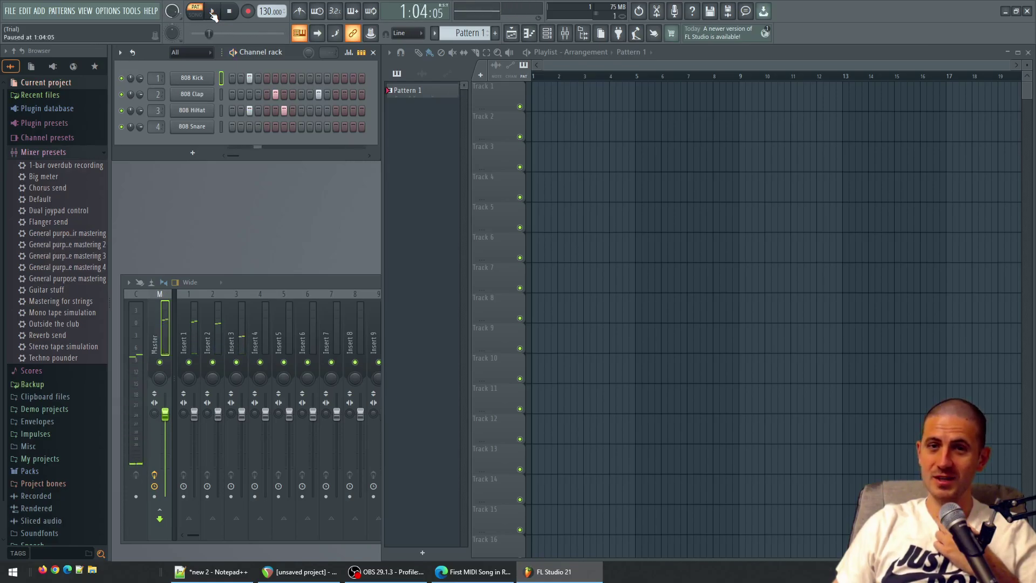
{"action": "left_click", "coordinate": [193, 155]}
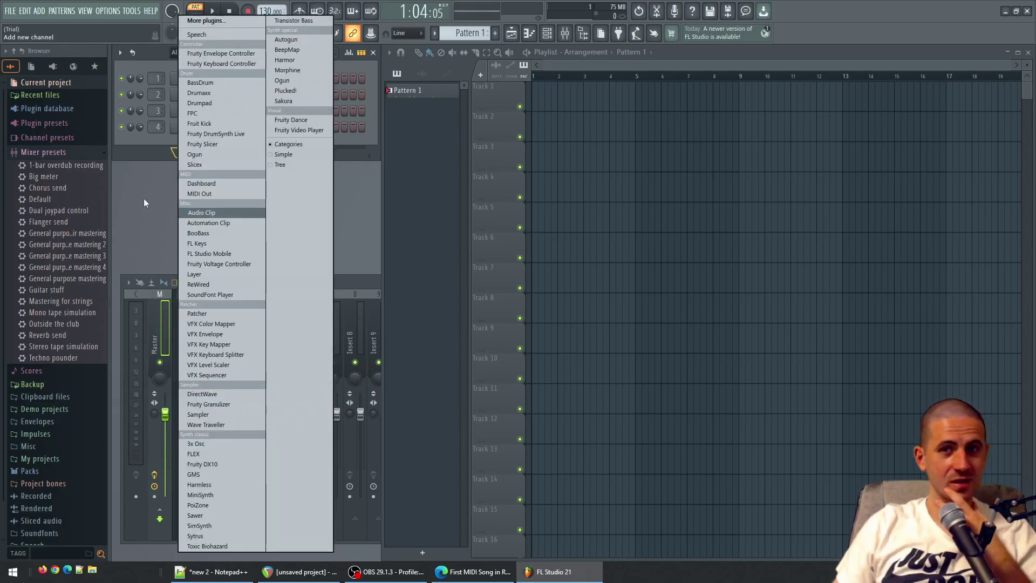
{"action": "left_click", "coordinate": [132, 189]}
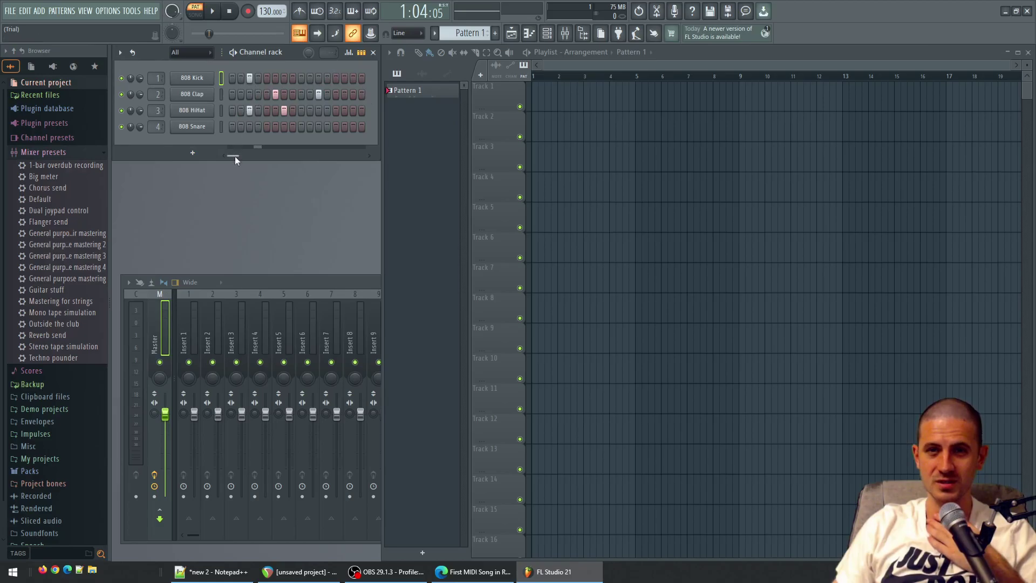
{"action": "left_click_drag", "start_coordinate": [235, 156], "coordinate": [228, 157]}
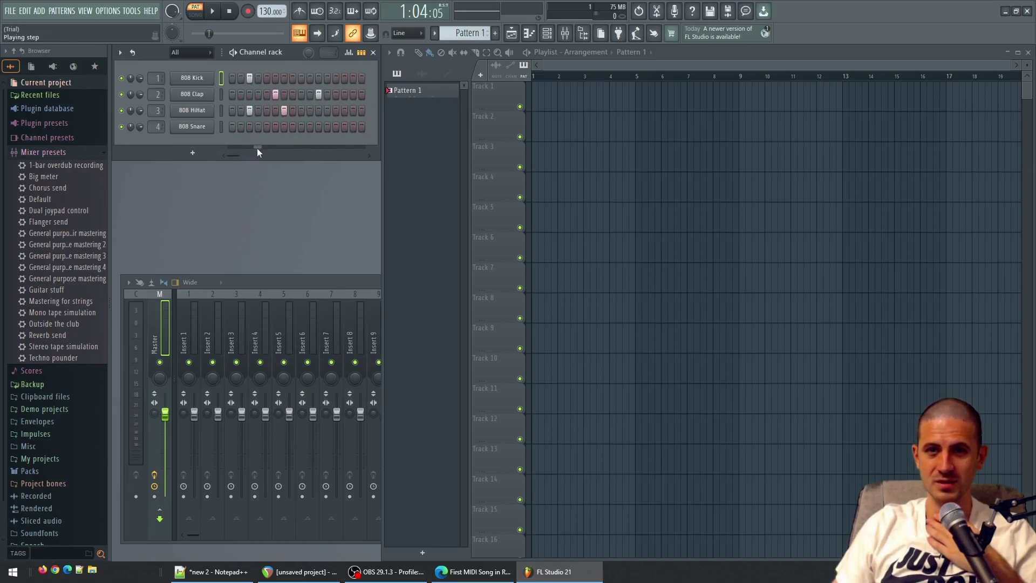
{"action": "left_click_drag", "start_coordinate": [241, 154], "coordinate": [246, 154]}
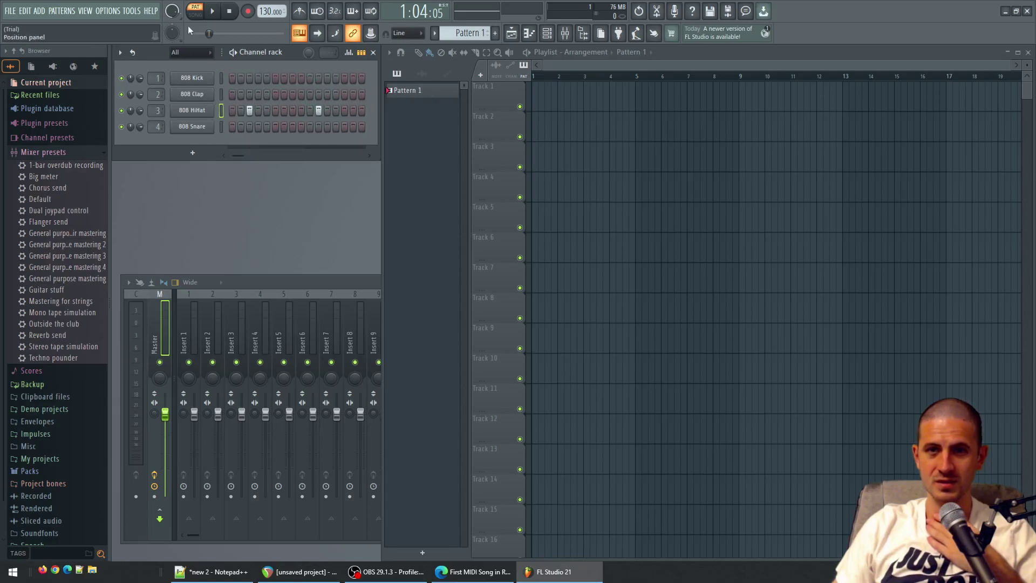
Play the 808 pattern through, then drag the Channel rack lower
{"action": "left_click", "coordinate": [215, 12]}
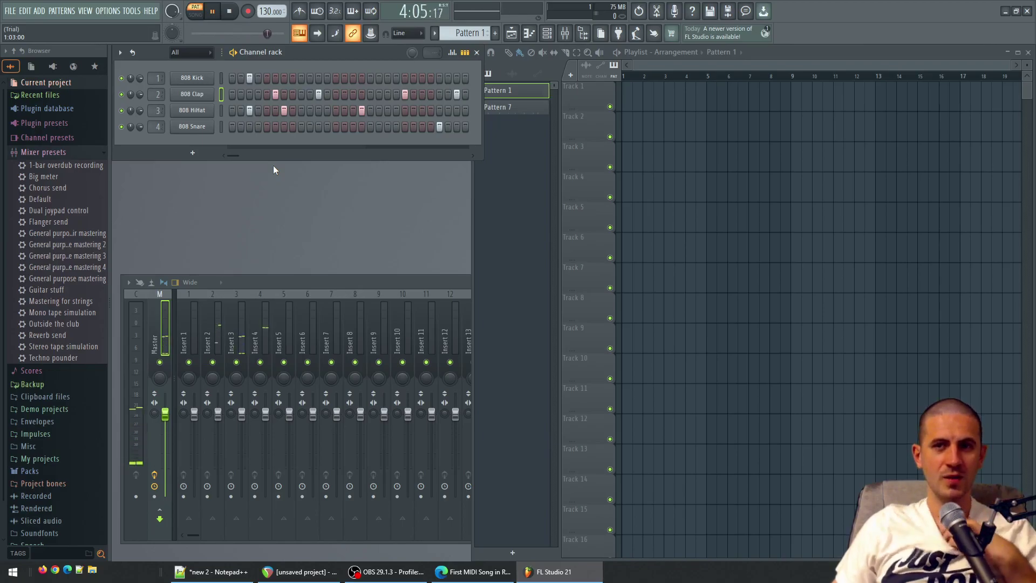
{"action": "left_click", "coordinate": [215, 11]}
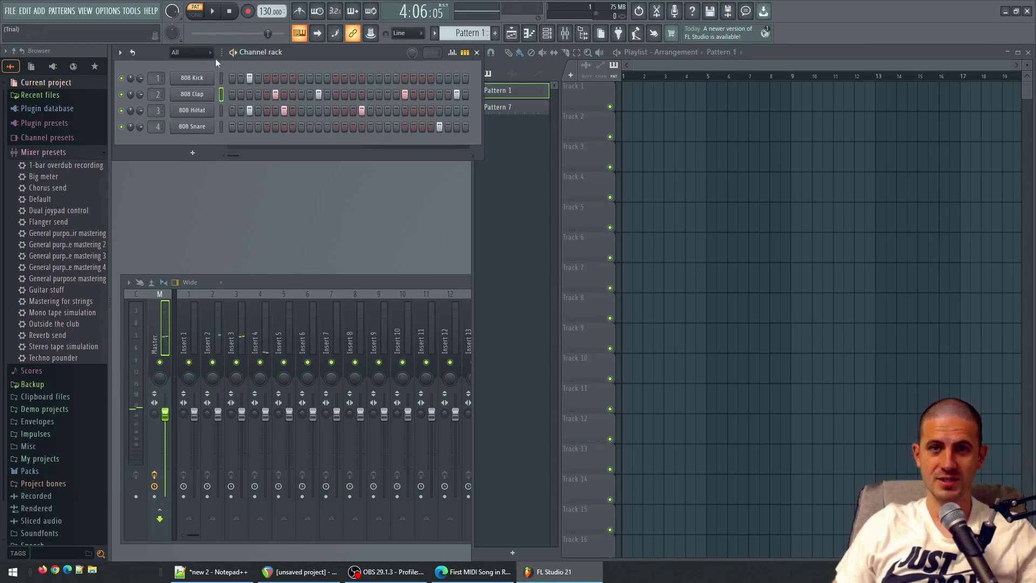
{"action": "left_click_drag", "start_coordinate": [274, 55], "coordinate": [302, 88]}
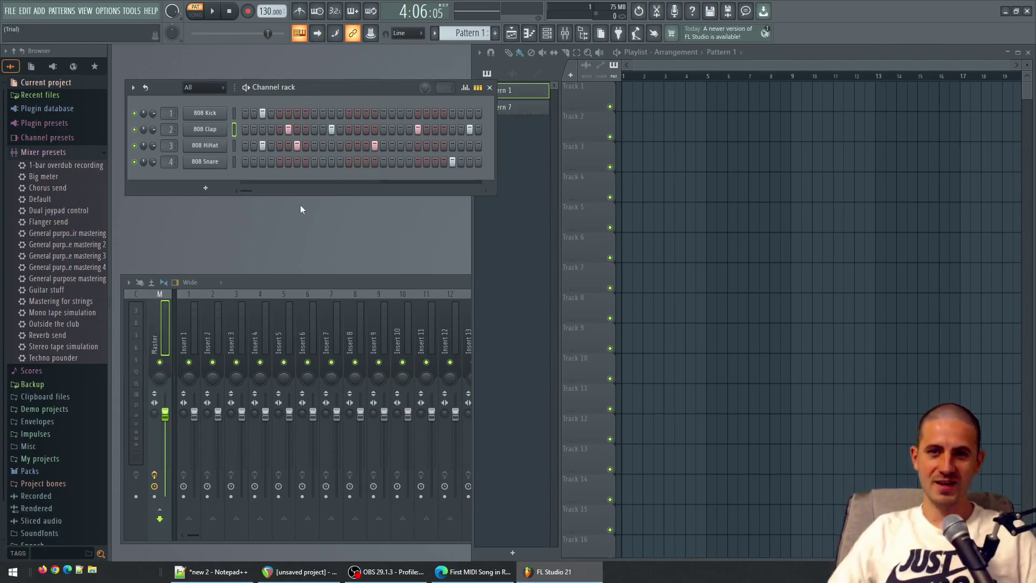
{"action": "scroll", "coordinate": [302, 189], "scroll_direction": "down", "scroll_amount": 2}
{"action": "scroll", "coordinate": [302, 190], "scroll_direction": "down", "scroll_amount": 1}
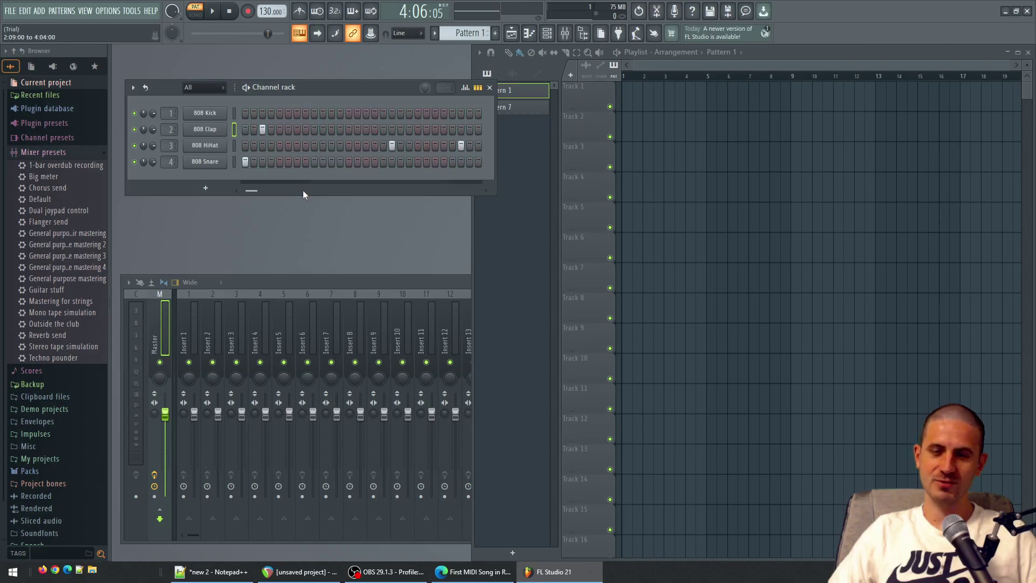
{"action": "scroll", "coordinate": [303, 190], "scroll_direction": "down", "scroll_amount": 1}
{"action": "scroll", "coordinate": [303, 190], "scroll_direction": "down", "scroll_amount": 1}
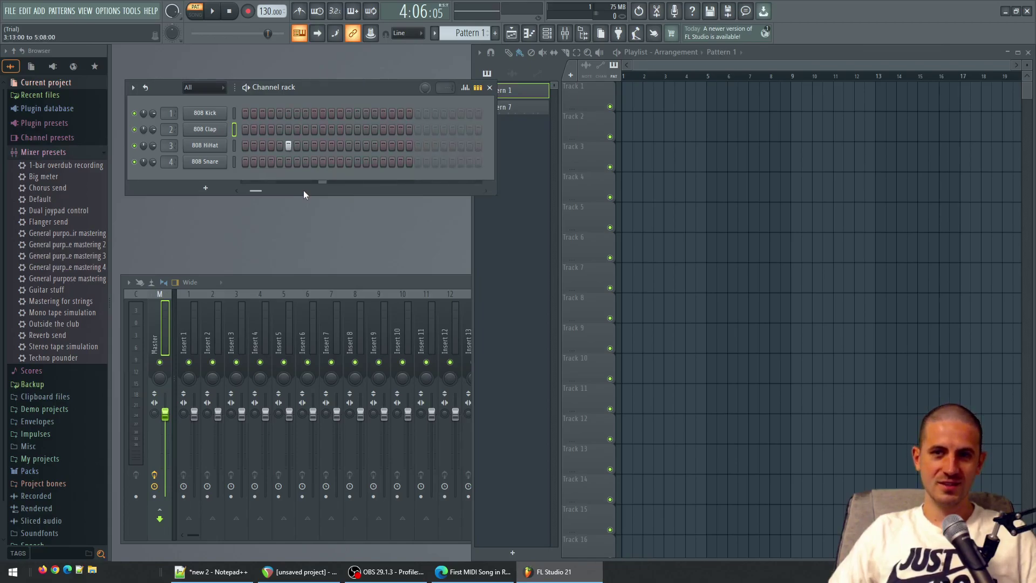
{"action": "scroll", "coordinate": [304, 191], "scroll_direction": "up", "scroll_amount": 3}
{"action": "scroll", "coordinate": [305, 192], "scroll_direction": "up", "scroll_amount": 2}
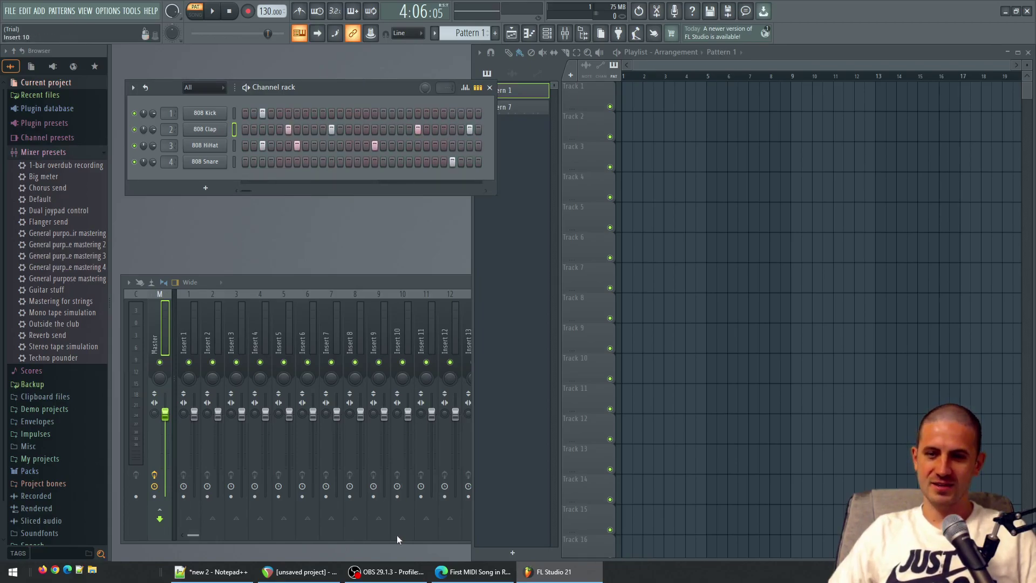
Close REAPER and choose No to saving the unsaved project
{"action": "left_click", "coordinate": [303, 572]}
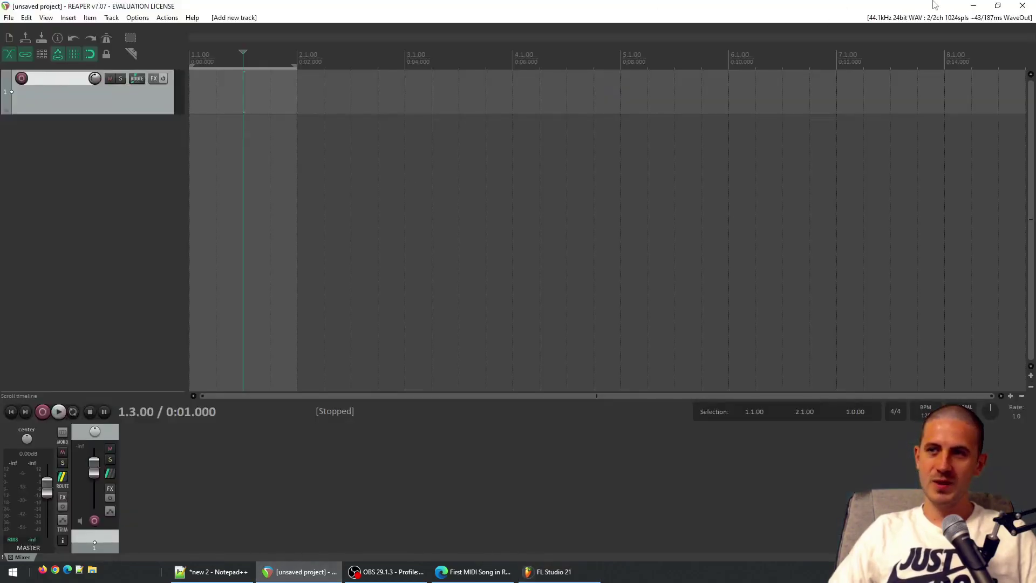
{"action": "left_click", "coordinate": [1022, 6]}
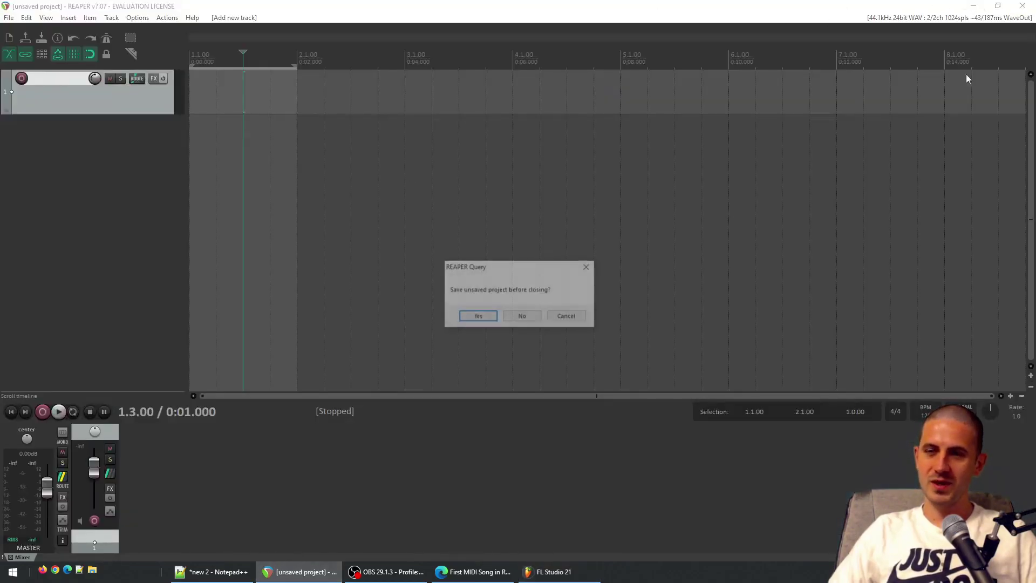
{"action": "left_click", "coordinate": [522, 318]}
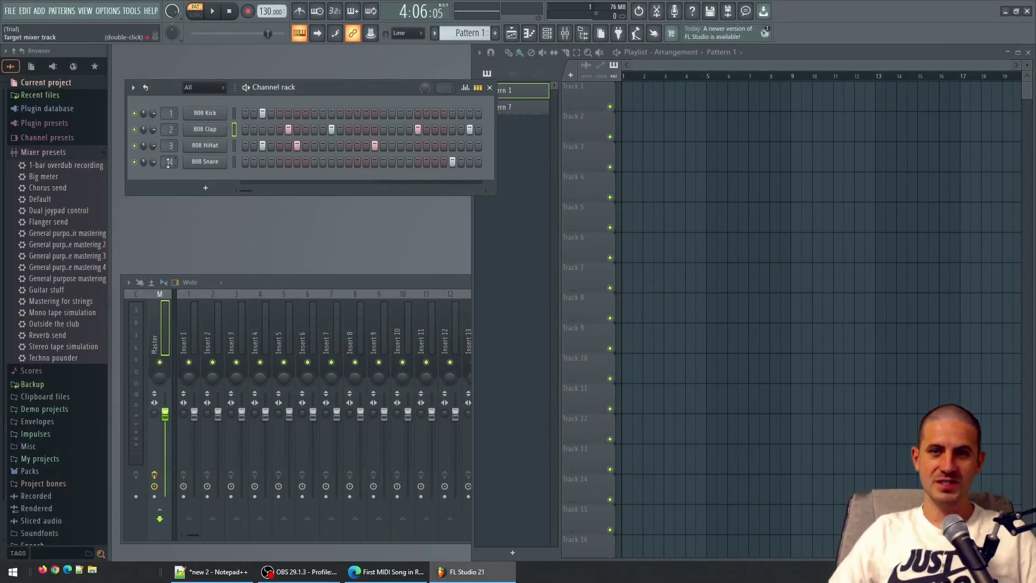
Fill the first four 808 Kick steps after peeking at the instrument list
{"action": "left_click", "coordinate": [206, 187]}
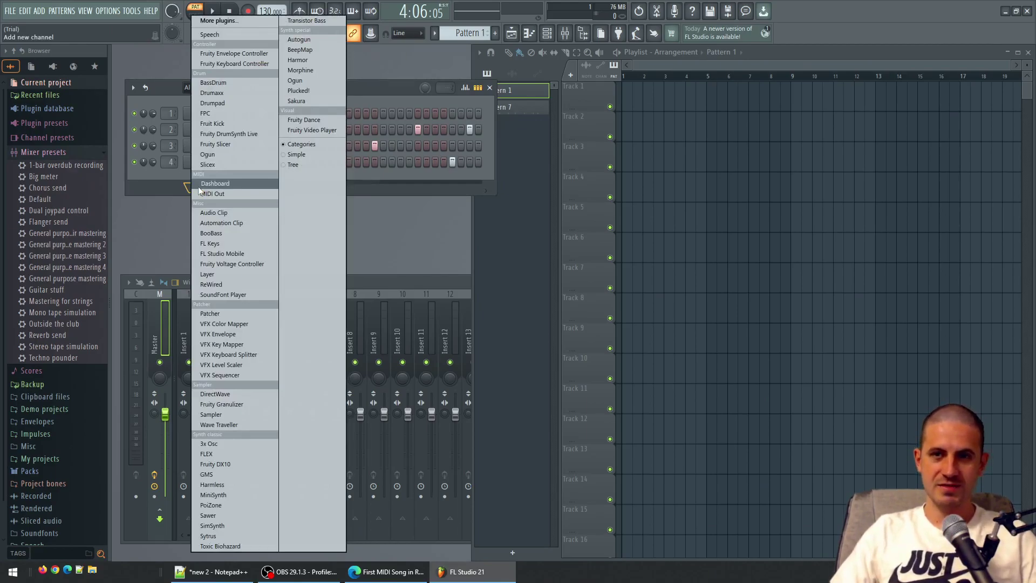
{"action": "left_click", "coordinate": [167, 187]}
{"action": "left_click_drag", "start_coordinate": [245, 112], "coordinate": [271, 113]}
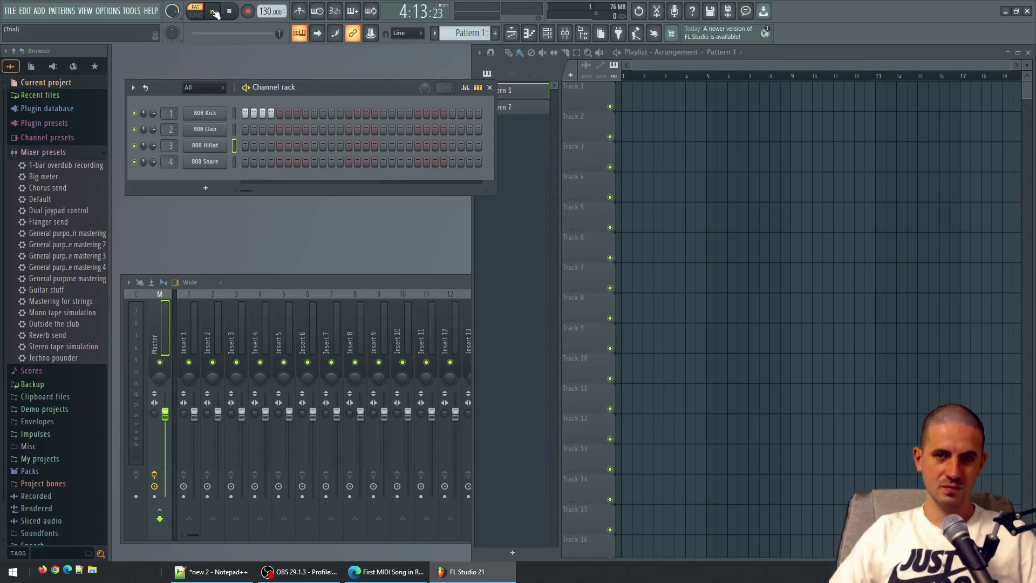
Audition the beat with repeated play and pause
{"action": "left_click", "coordinate": [215, 11]}
{"action": "left_click", "coordinate": [214, 11]}
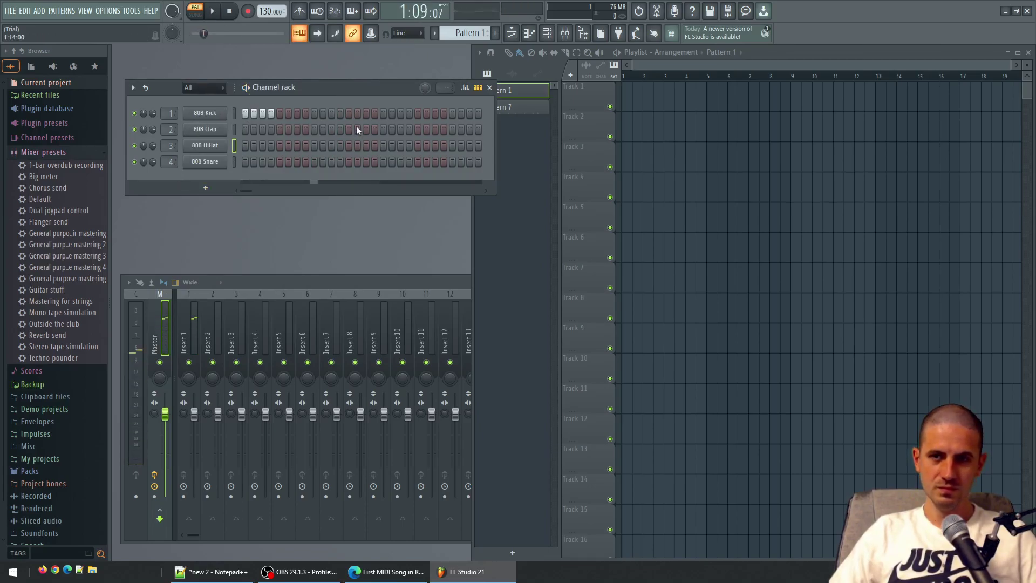
{"action": "left_click", "coordinate": [213, 12]}
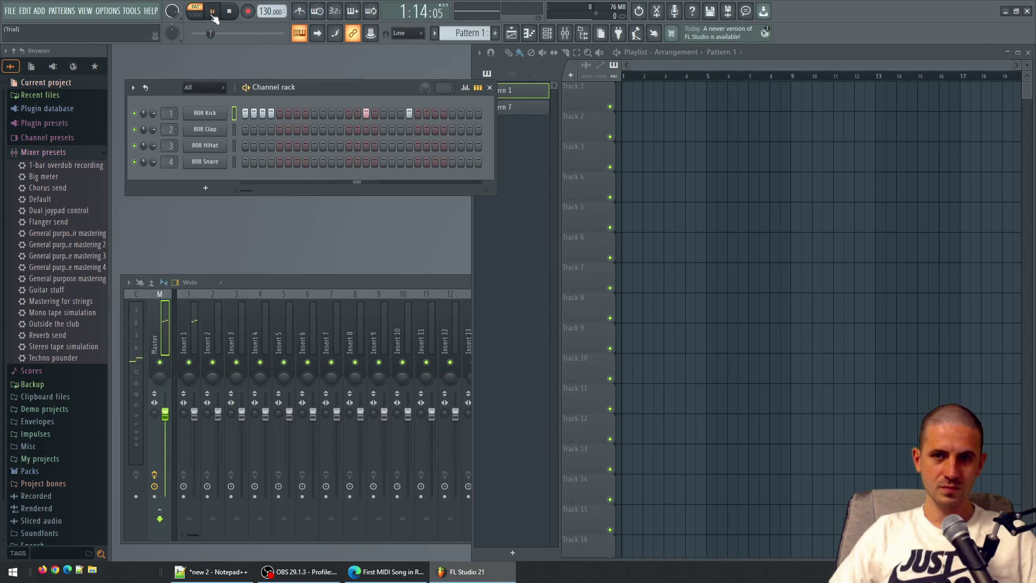
{"action": "left_click", "coordinate": [214, 12]}
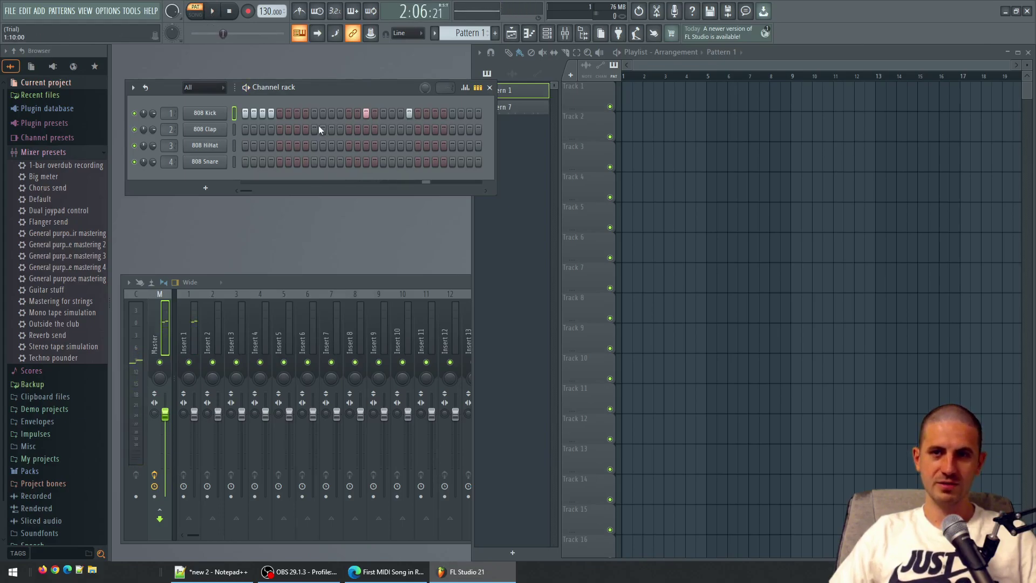
{"action": "left_click", "coordinate": [213, 12]}
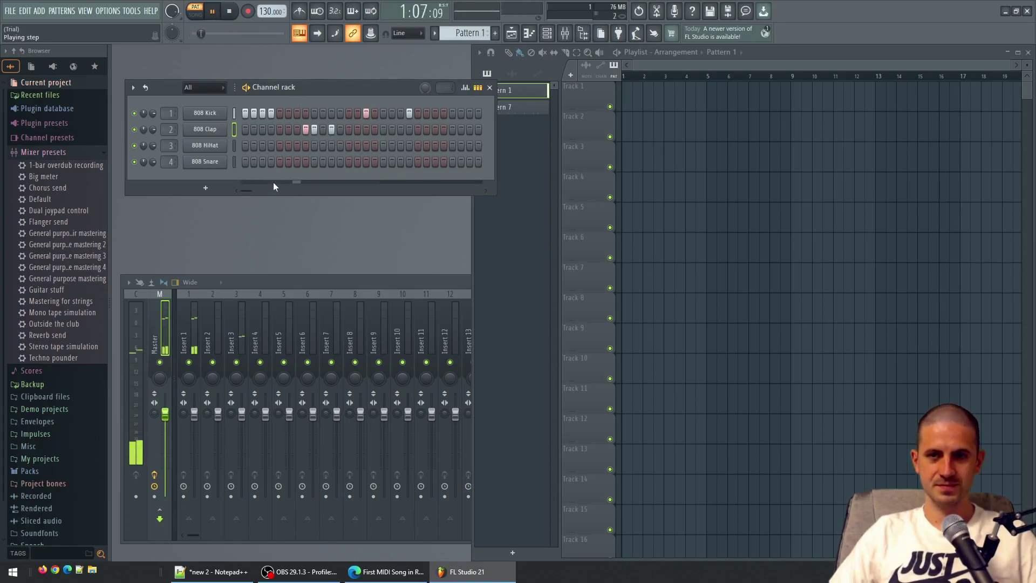
{"action": "left_click", "coordinate": [215, 12]}
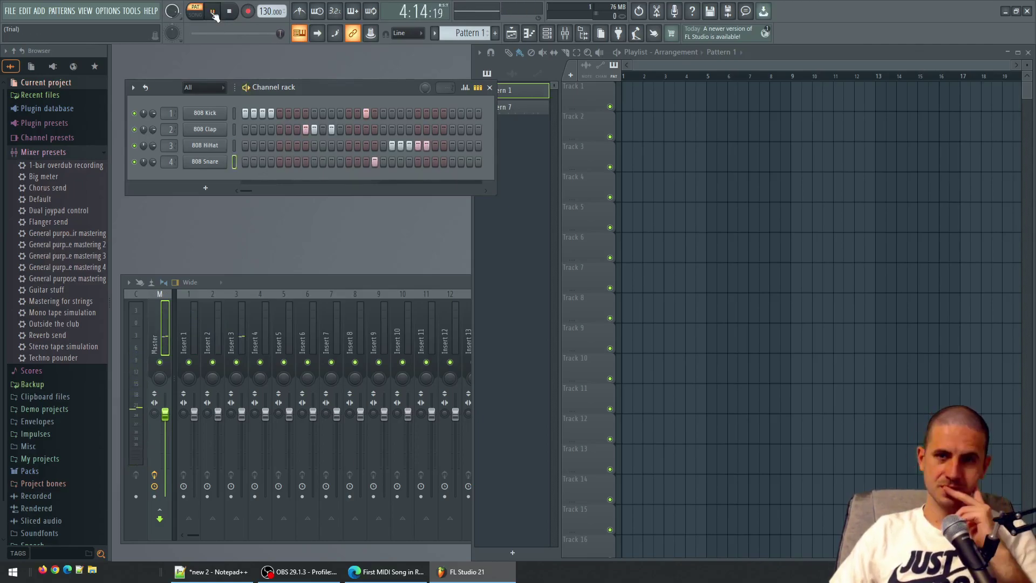
{"action": "left_click", "coordinate": [215, 12]}
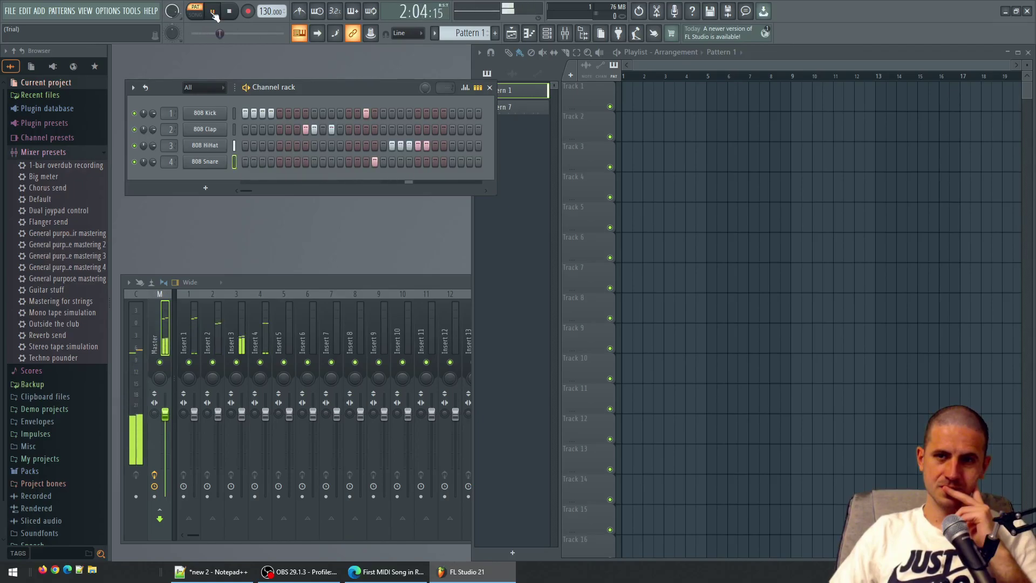
{"action": "left_click", "coordinate": [215, 12]}
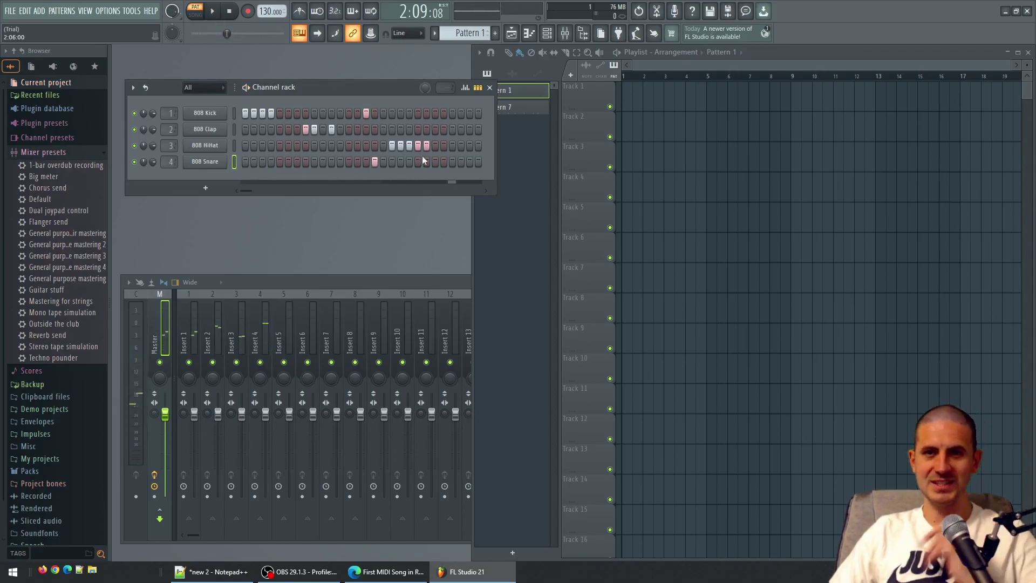
Inspect the 808 HiHat sampler's envelope and misc tabs, then delete the HiHat channel
{"action": "left_click", "coordinate": [222, 151]}
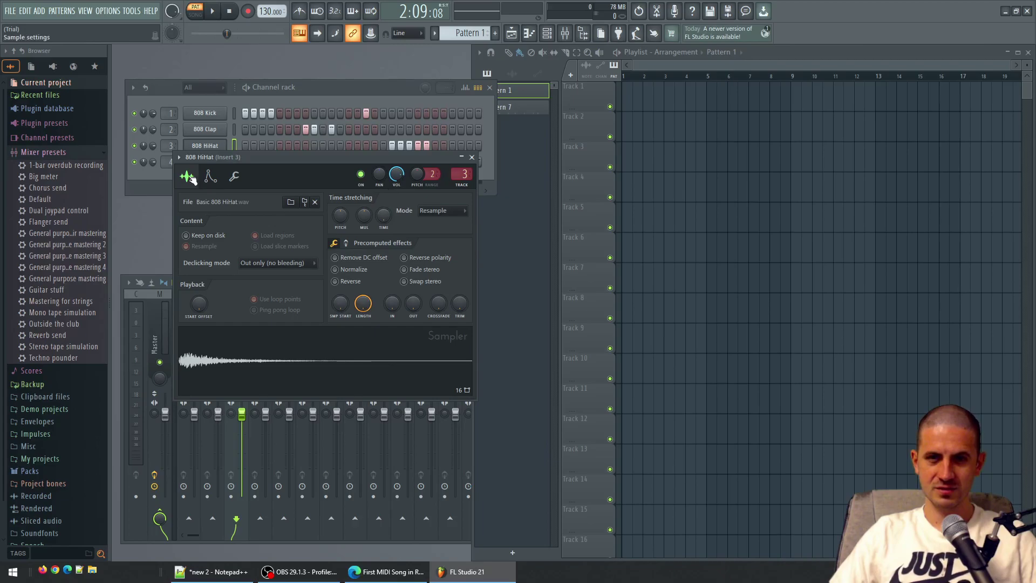
{"action": "left_click", "coordinate": [209, 177]}
{"action": "left_click", "coordinate": [236, 177]}
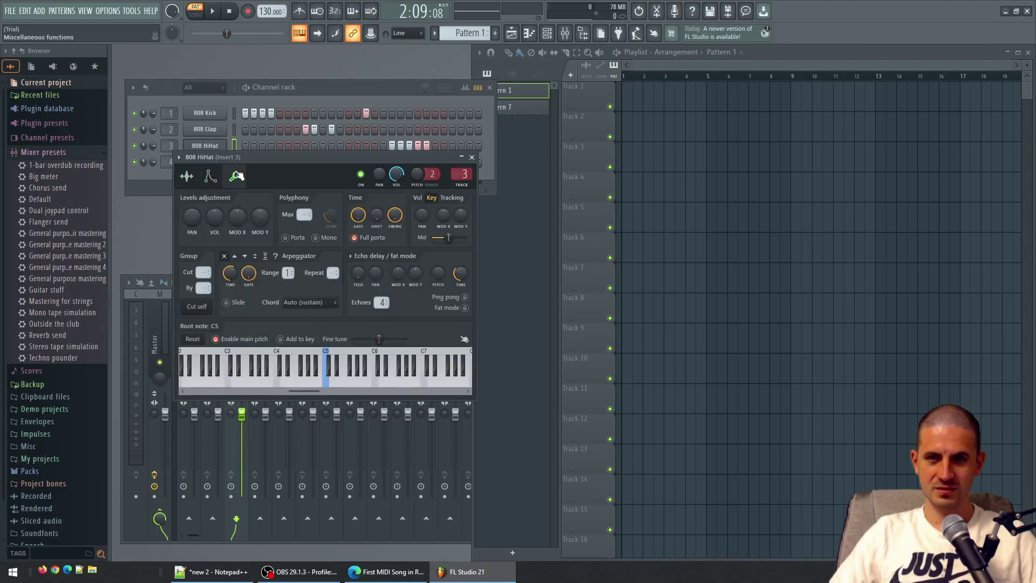
{"action": "left_click", "coordinate": [215, 176]}
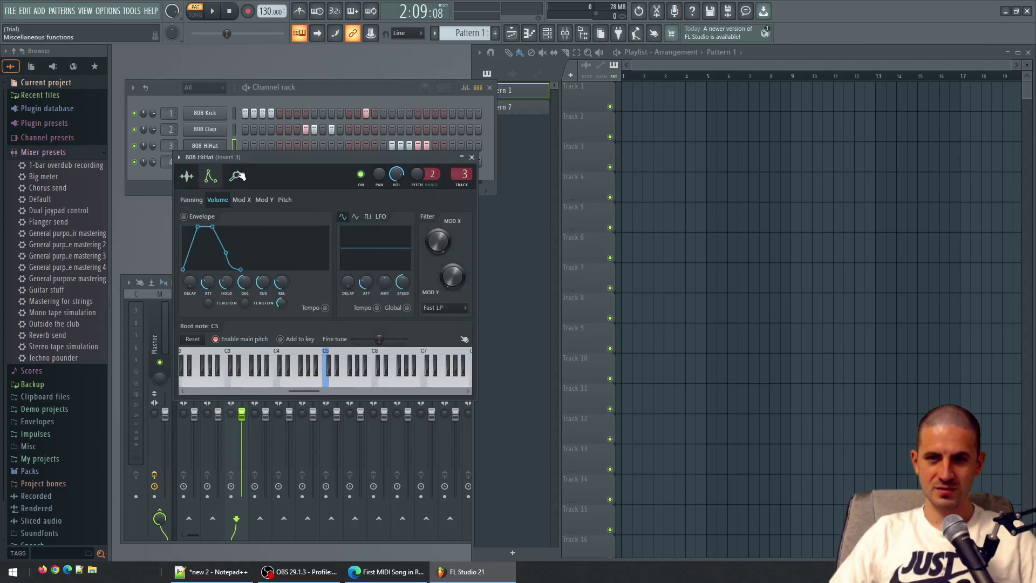
{"action": "left_click", "coordinate": [236, 177]}
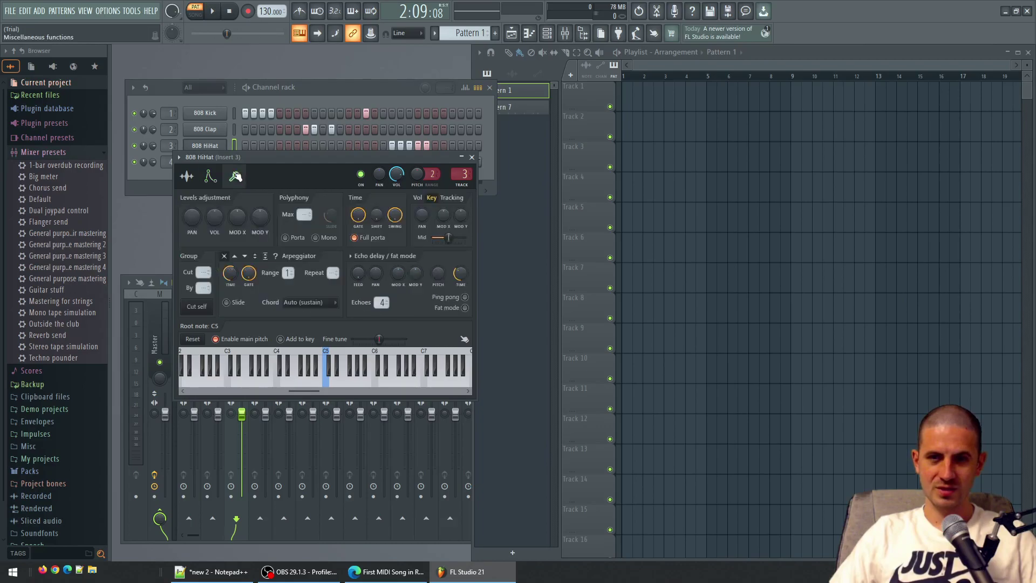
{"action": "left_click", "coordinate": [473, 157]}
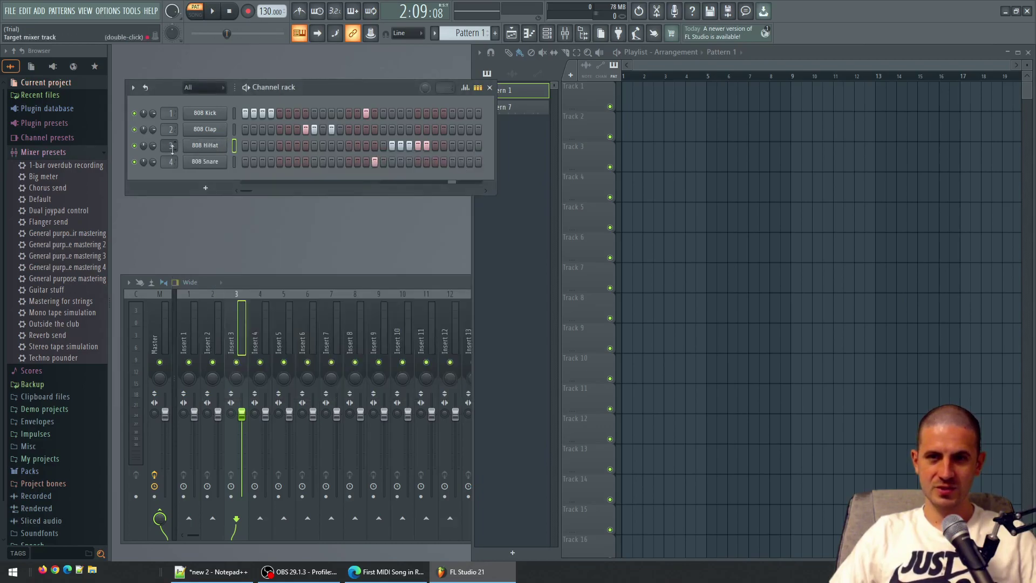
{"action": "left_click", "coordinate": [209, 146]}
{"action": "left_click", "coordinate": [213, 148]}
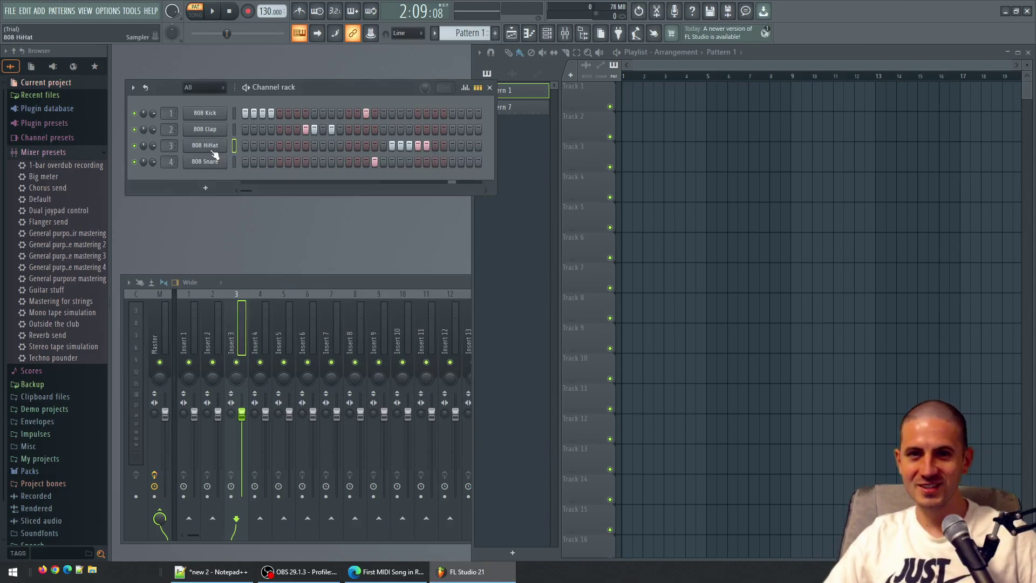
{"action": "right_click", "coordinate": [210, 149]}
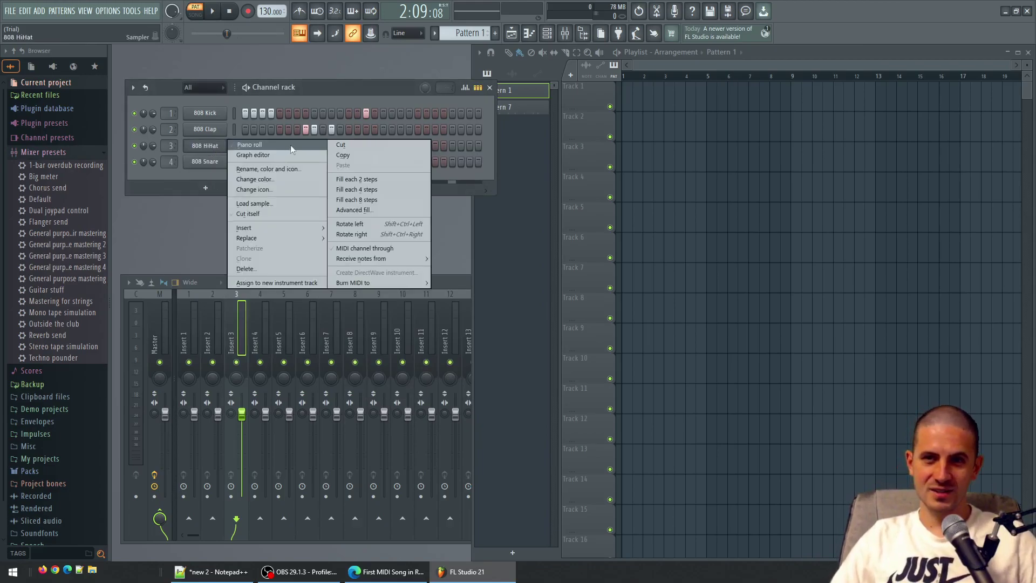
{"action": "left_click", "coordinate": [245, 268]}
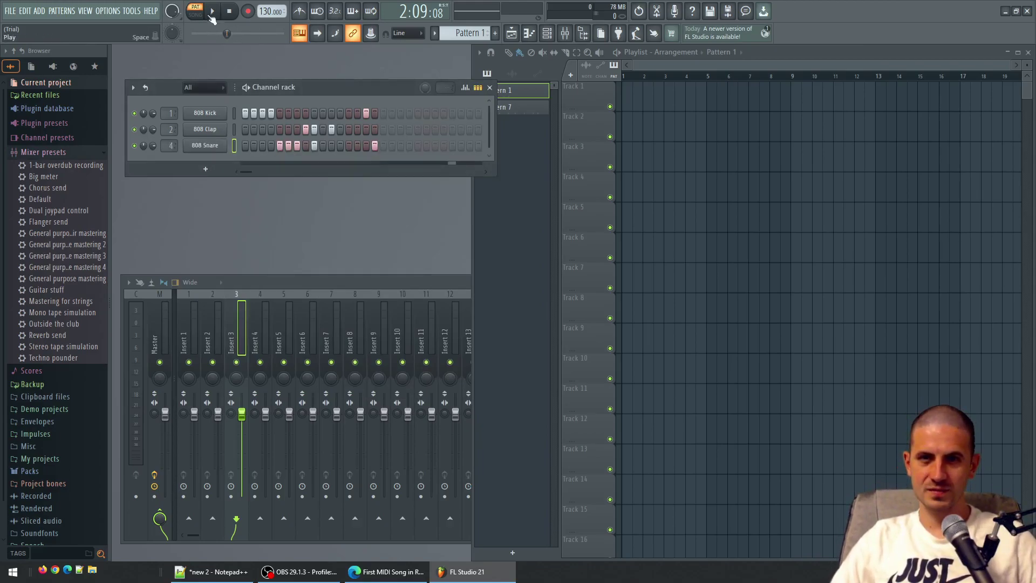
During playback, add clap steps from 9 and snare step 8; remove kick 15, snare 9 and 16
{"action": "left_click", "coordinate": [213, 12]}
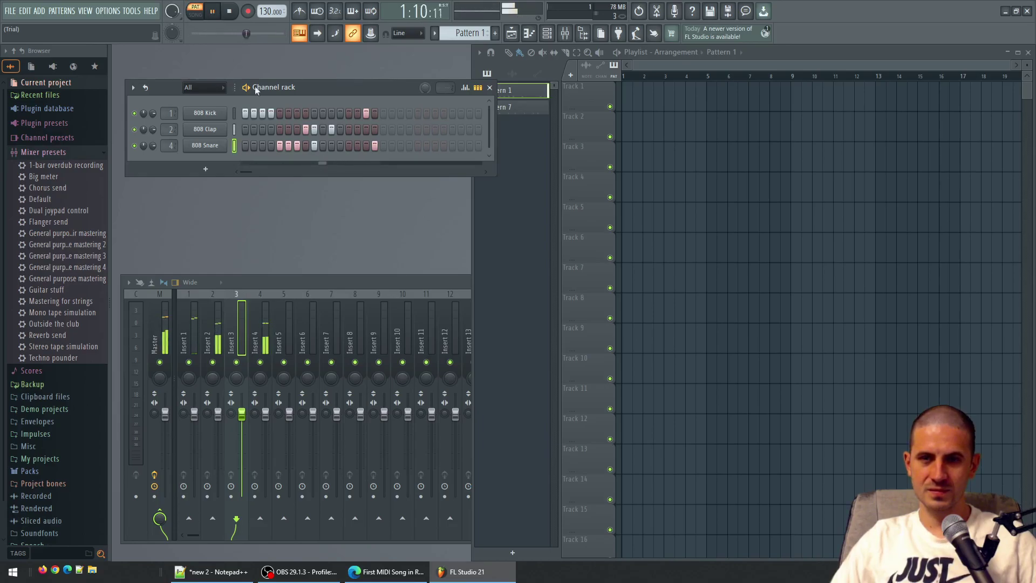
{"action": "left_click", "coordinate": [314, 129]}
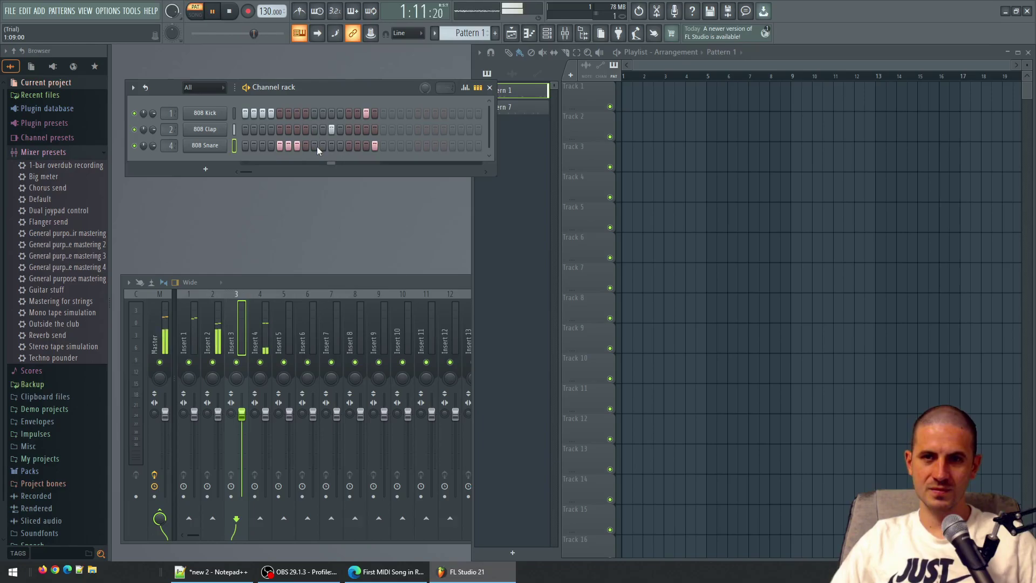
{"action": "right_click", "coordinate": [315, 146]}
{"action": "left_click", "coordinate": [324, 129]}
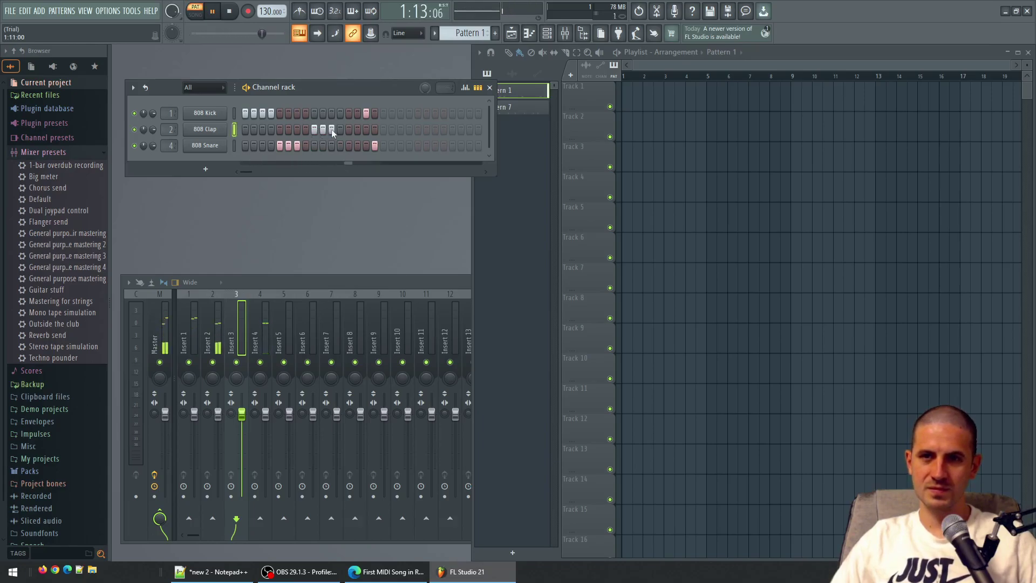
{"action": "right_click", "coordinate": [365, 113]}
{"action": "right_click", "coordinate": [375, 146]}
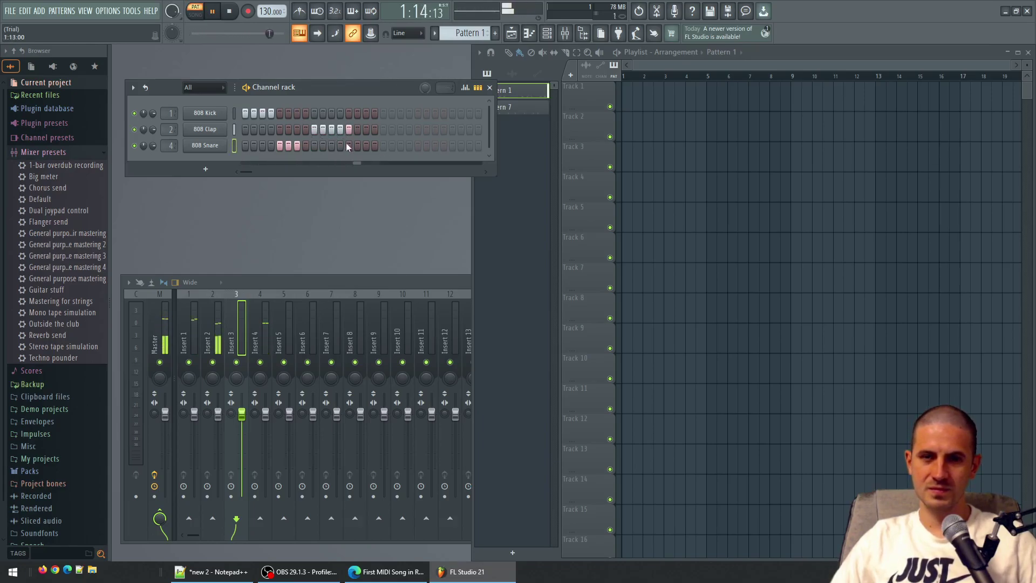
{"action": "left_click", "coordinate": [305, 146]}
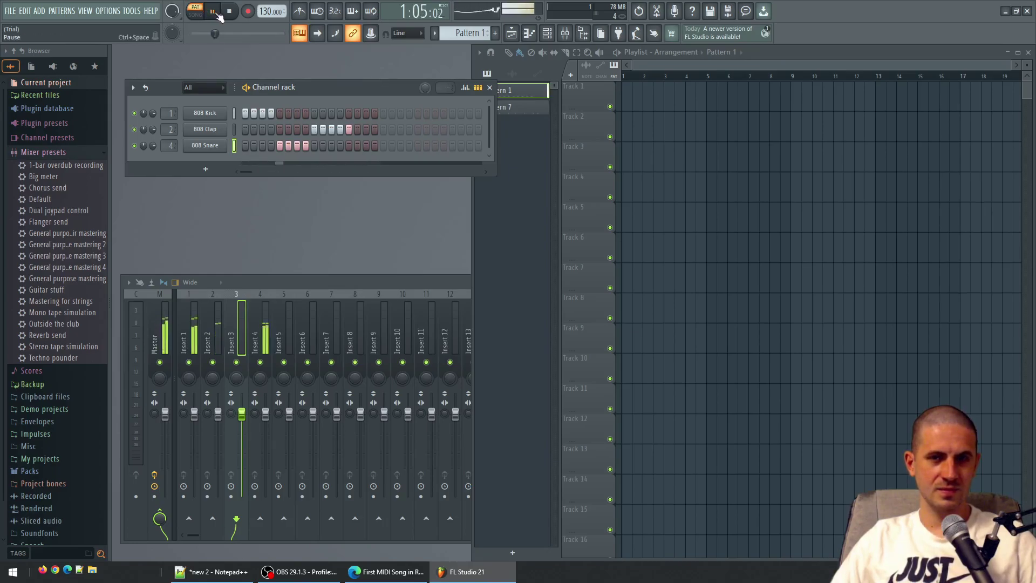
{"action": "left_click", "coordinate": [214, 12]}
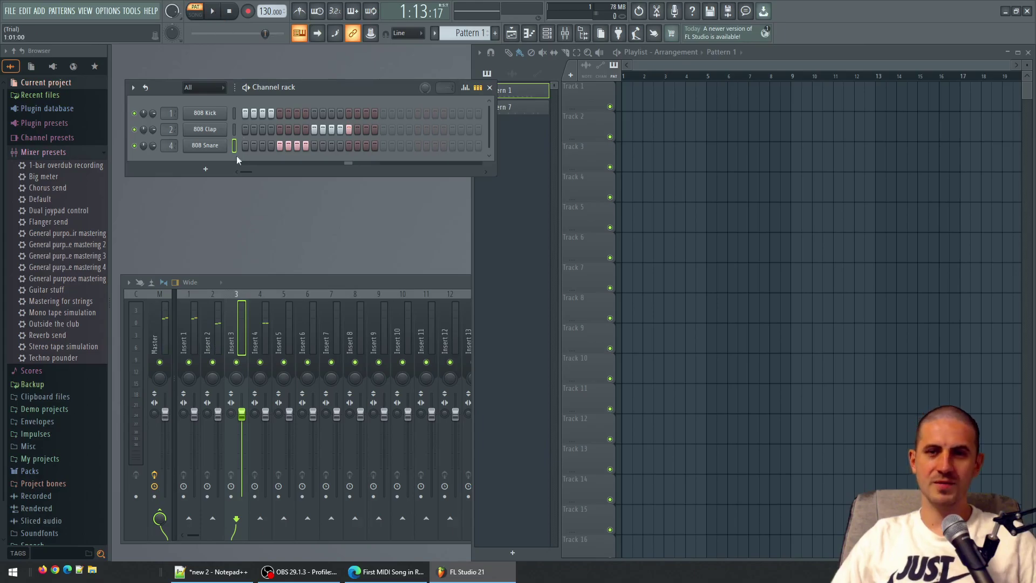
Reopen the + add-channel plugin menu after briefly closing it
{"action": "left_click", "coordinate": [206, 169]}
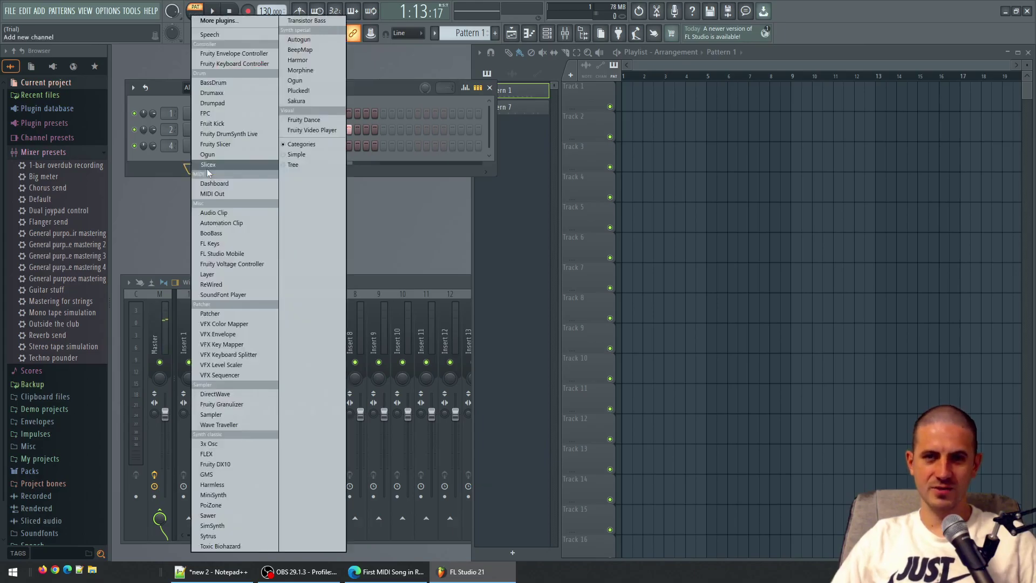
{"action": "left_click", "coordinate": [169, 167]}
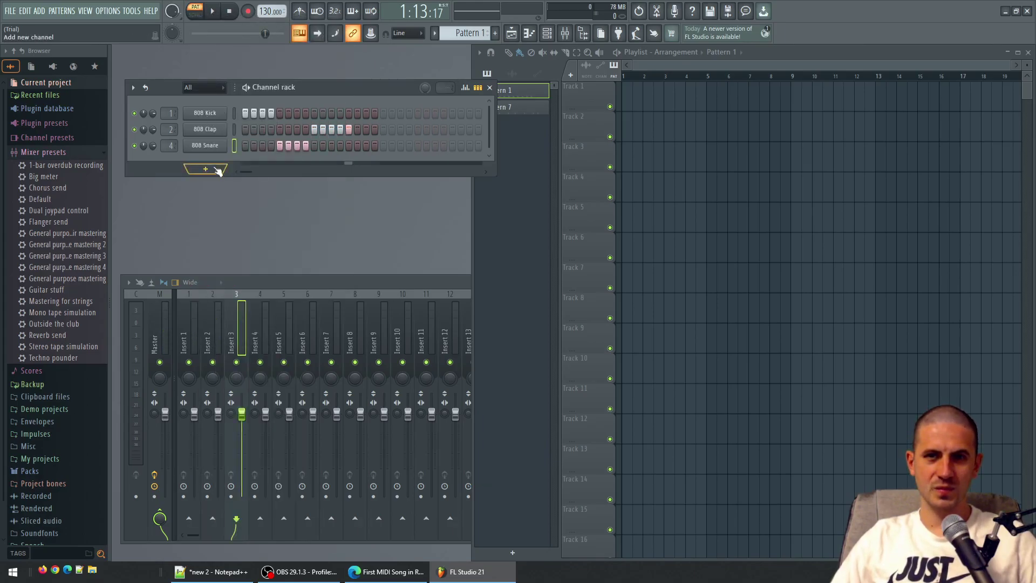
{"action": "left_click", "coordinate": [215, 170]}
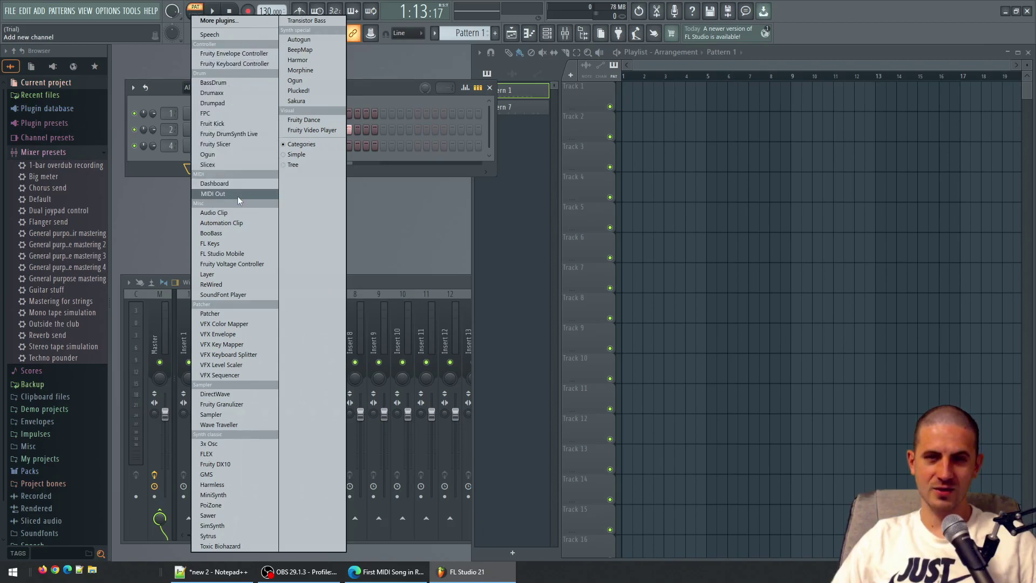
Add a BassDrum channel and give it steps 2, 3 and near the end
{"action": "left_click", "coordinate": [235, 83]}
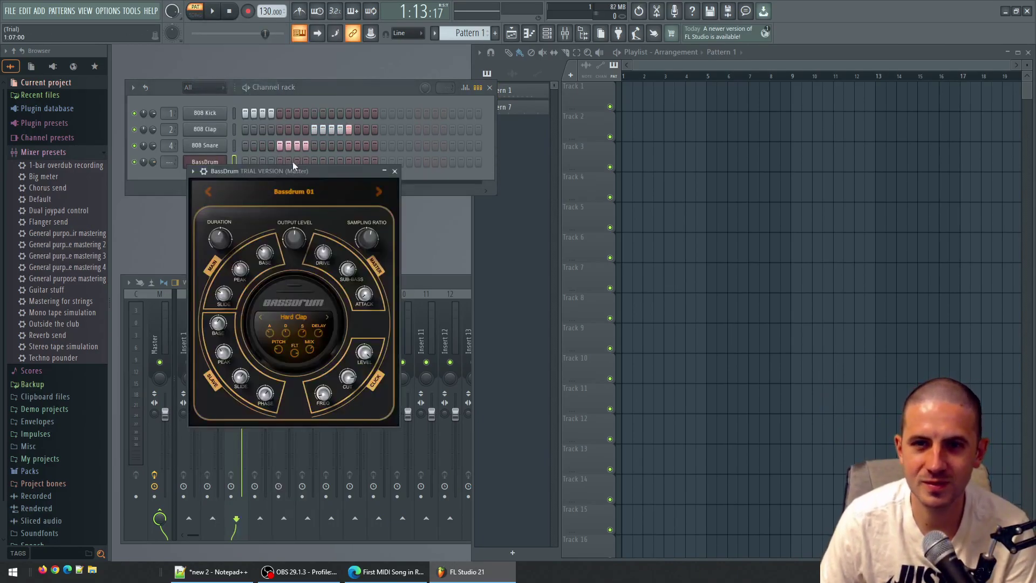
{"action": "left_click_drag", "start_coordinate": [293, 167], "coordinate": [296, 196]}
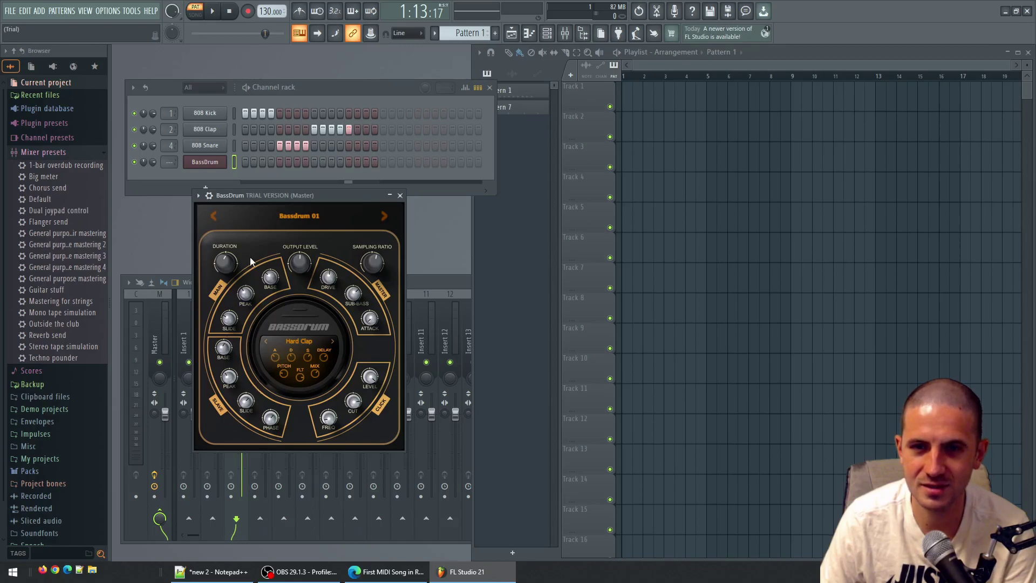
{"action": "left_click", "coordinate": [262, 162]}
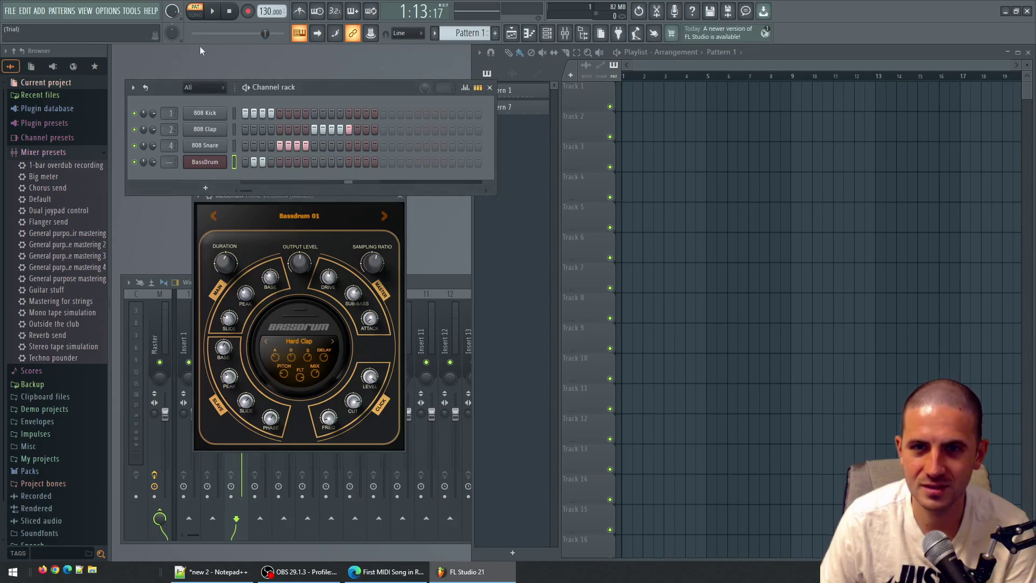
{"action": "left_click", "coordinate": [366, 162]}
Clear some 808 Clap steps, early BassDrum steps and kick steps 1–4, then play
{"action": "left_click", "coordinate": [374, 162]}
{"action": "left_click", "coordinate": [348, 129]}
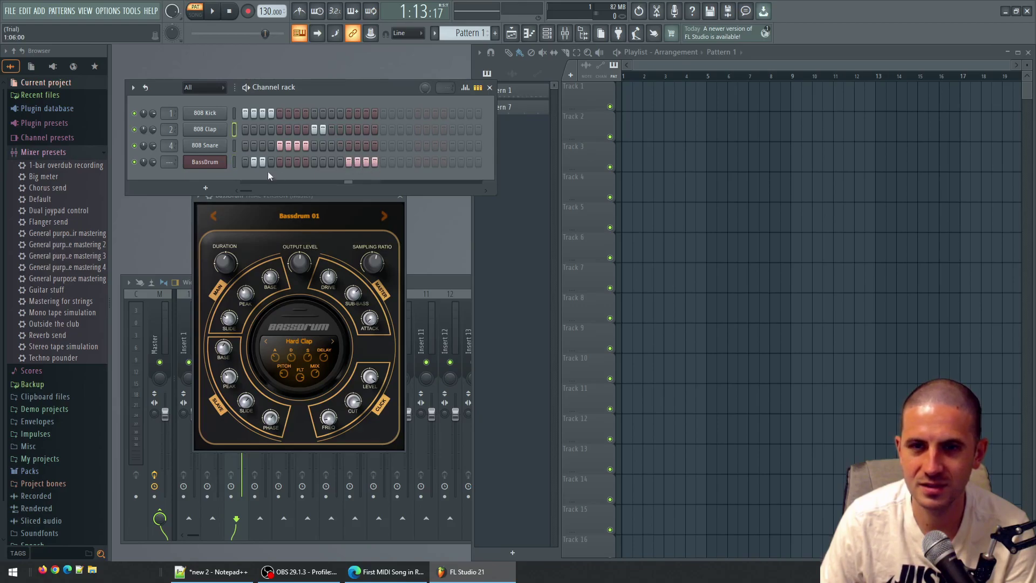
{"action": "left_click_drag", "start_coordinate": [261, 162], "coordinate": [245, 162]}
{"action": "left_click_drag", "start_coordinate": [270, 113], "coordinate": [245, 113]}
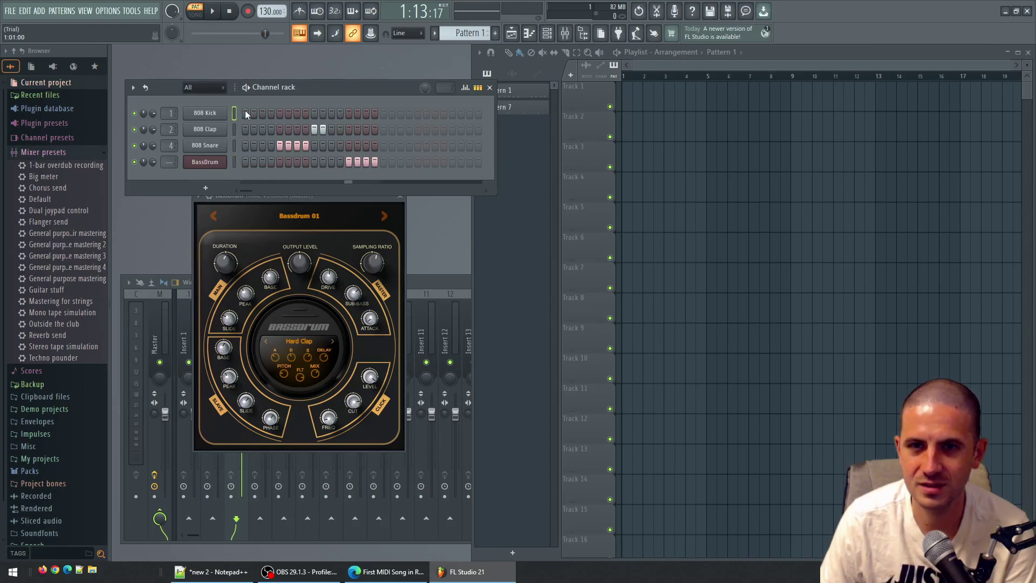
{"action": "left_click", "coordinate": [214, 11]}
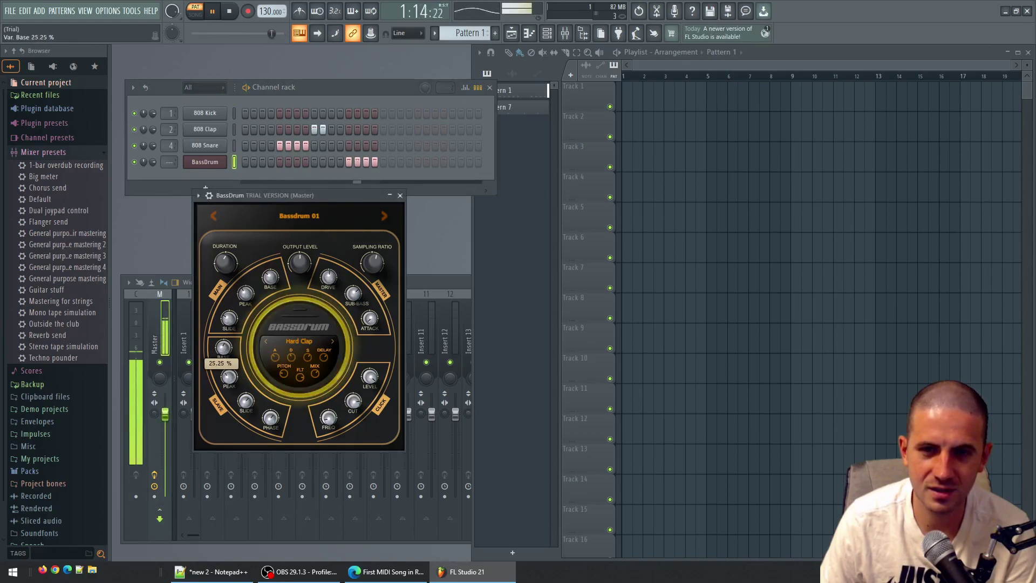
Set the BassDrum variation peak to 0% and variation slide to about 42%
{"action": "mouse_move", "coordinate": [223, 348]}
{"action": "left_mouse_down"}
{"action": "mouse_move", "coordinate": [223, 380]}
{"action": "mouse_move", "coordinate": [223, 316]}
{"action": "left_mouse_up"}
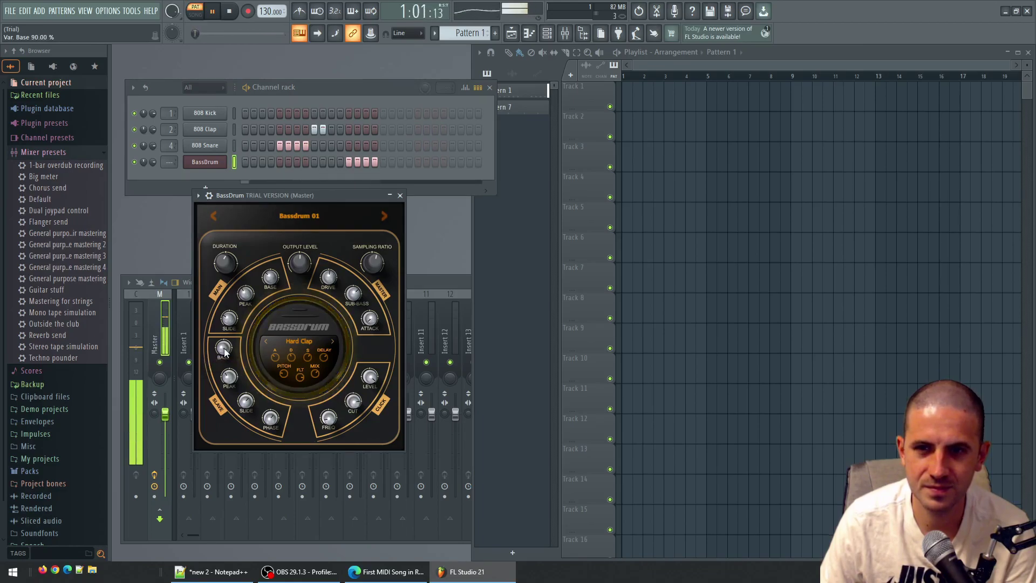
{"action": "left_click", "coordinate": [228, 377]}
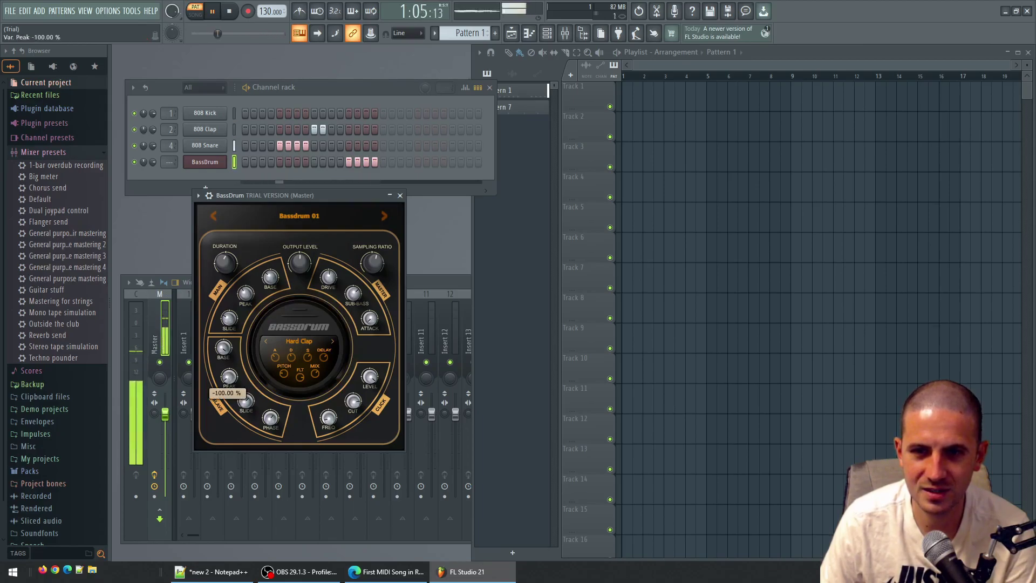
{"action": "left_click_drag", "start_coordinate": [229, 377], "coordinate": [228, 356]}
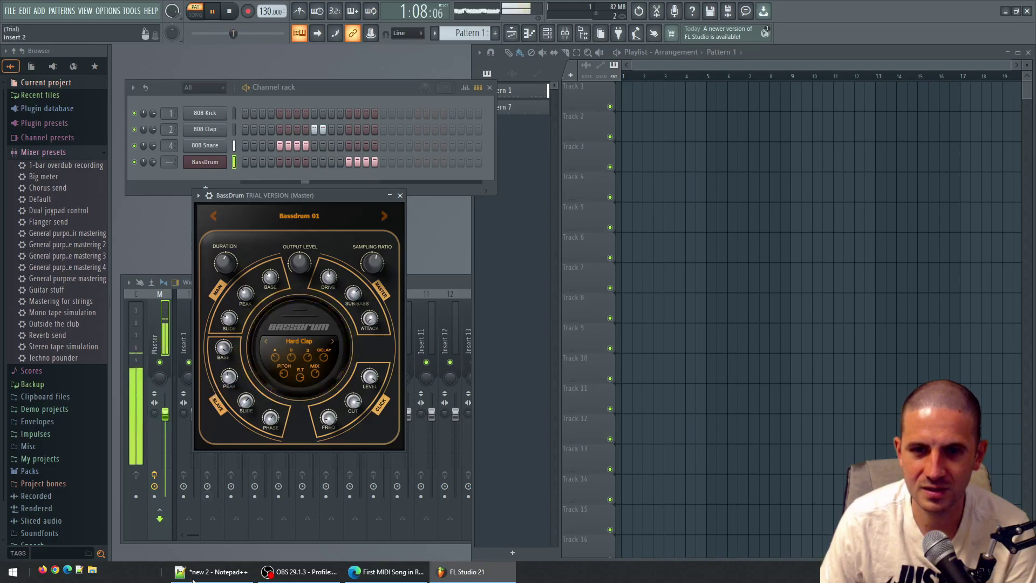
{"action": "left_click_drag", "start_coordinate": [246, 400], "coordinate": [246, 381]}
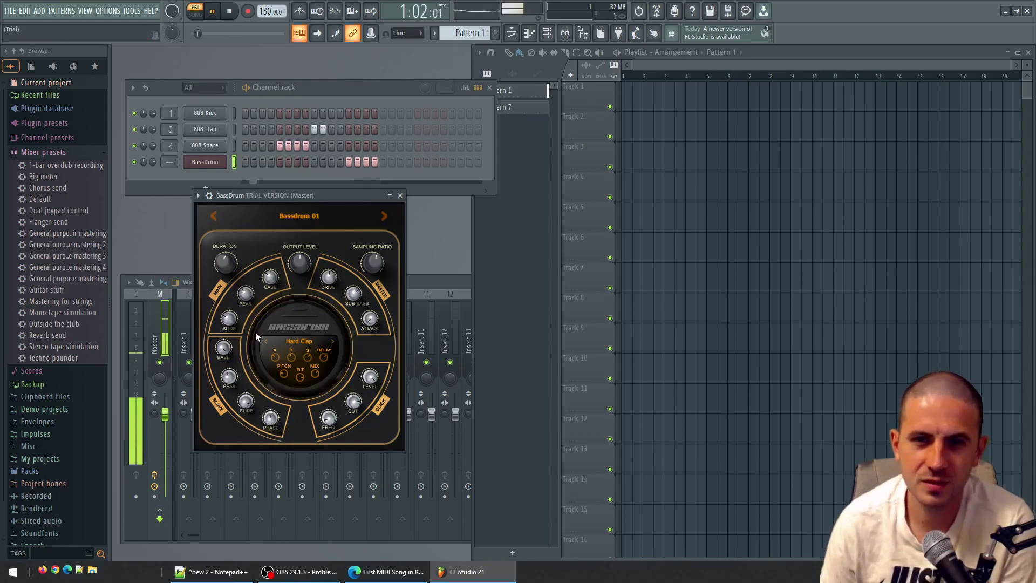
Lower the BassDrum base frequency from 256 Hz to about 18 Hz and reduce the drive
{"action": "left_click", "coordinate": [271, 278]}
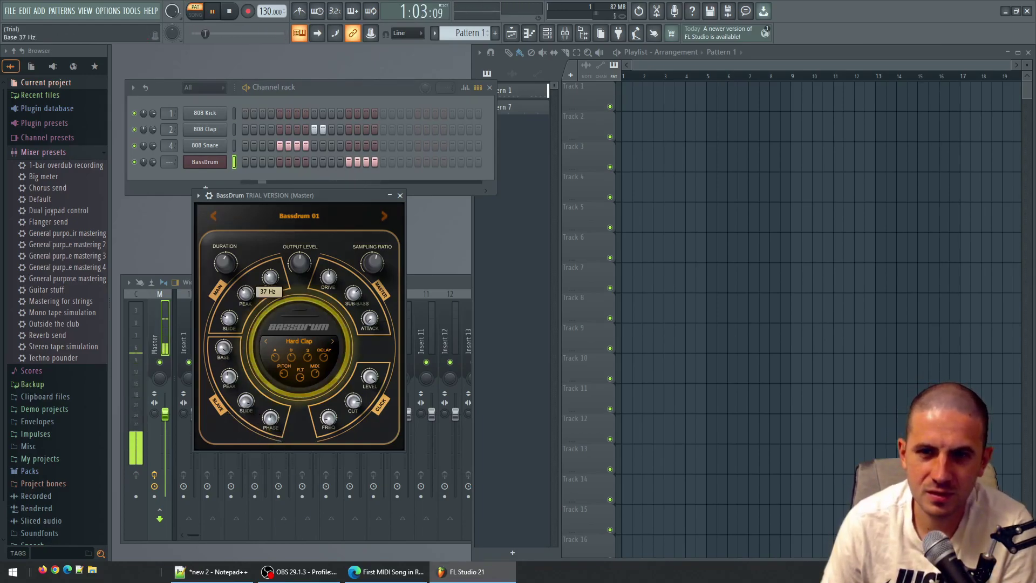
{"action": "mouse_move", "coordinate": [271, 277]}
{"action": "left_mouse_down"}
{"action": "mouse_move", "coordinate": [271, 291]}
{"action": "mouse_move", "coordinate": [271, 267]}
{"action": "left_mouse_up"}
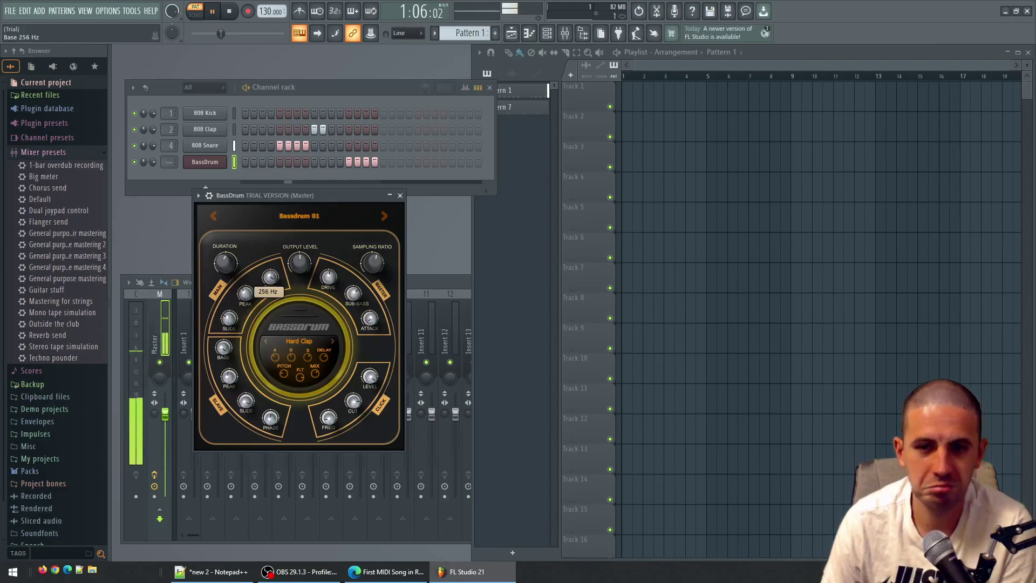
{"action": "left_click_drag", "start_coordinate": [271, 268], "coordinate": [271, 296]}
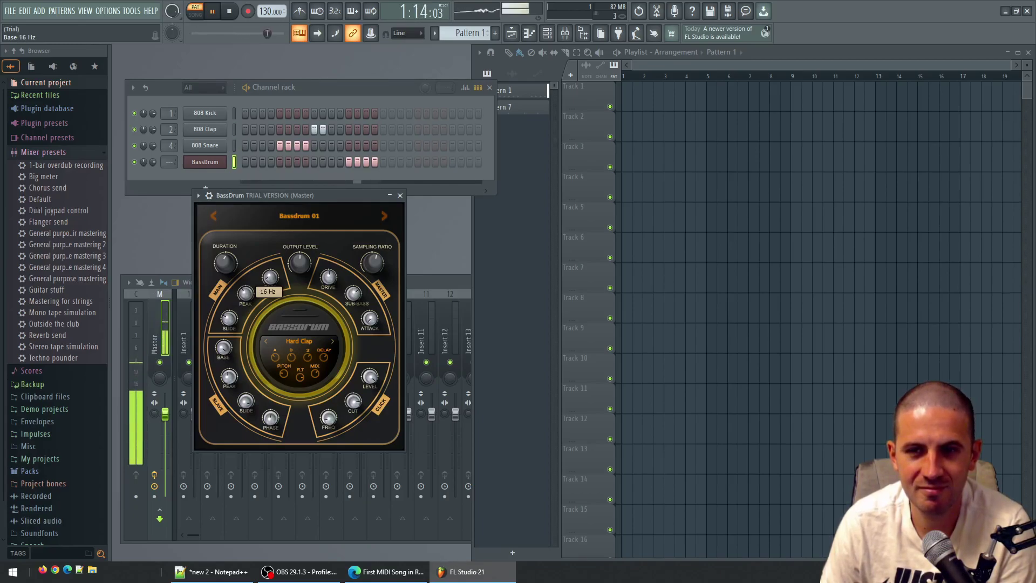
{"action": "left_click_drag", "start_coordinate": [271, 296], "coordinate": [259, 286]}
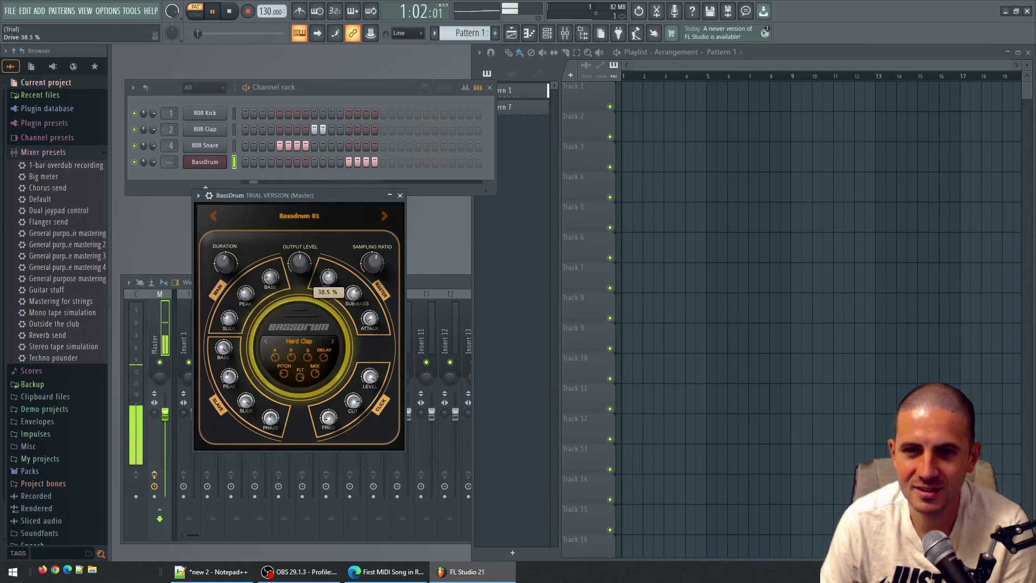
{"action": "left_click_drag", "start_coordinate": [330, 283], "coordinate": [330, 279]}
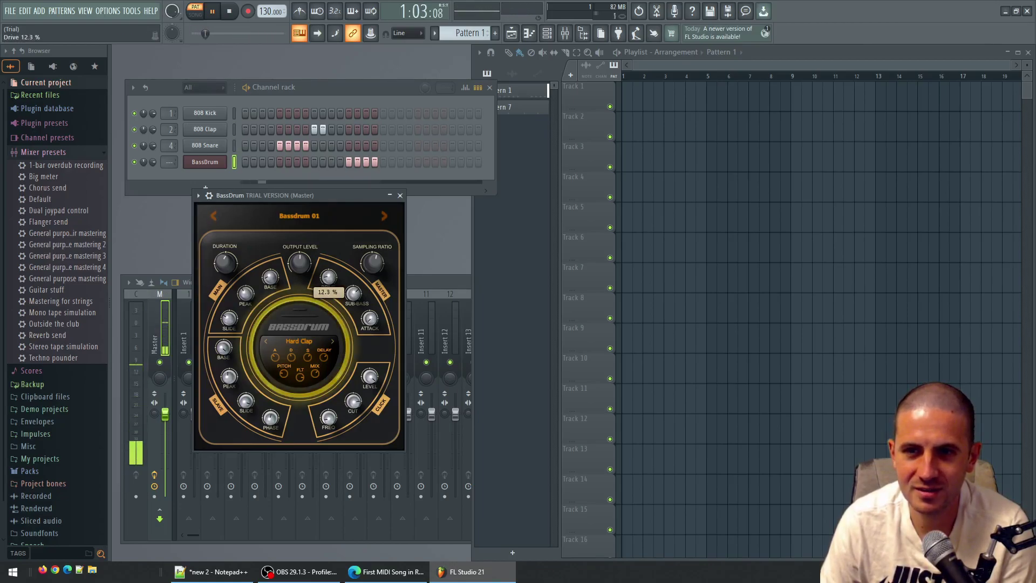
Add a Drumaxx channel and close it, then open and close the Ogun window
{"action": "left_click", "coordinate": [205, 178]}
{"action": "left_click", "coordinate": [246, 98]}
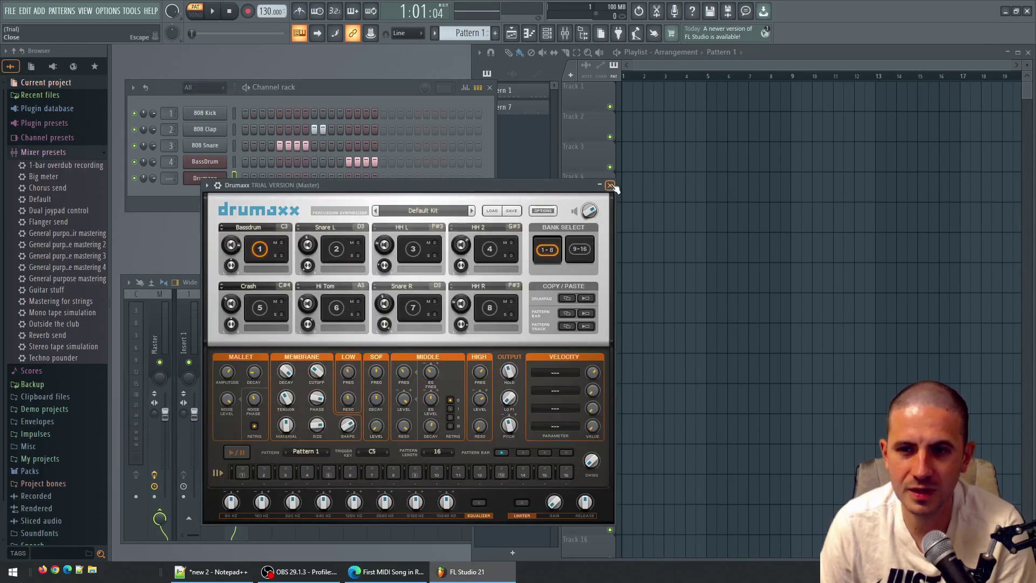
{"action": "left_click", "coordinate": [611, 186]}
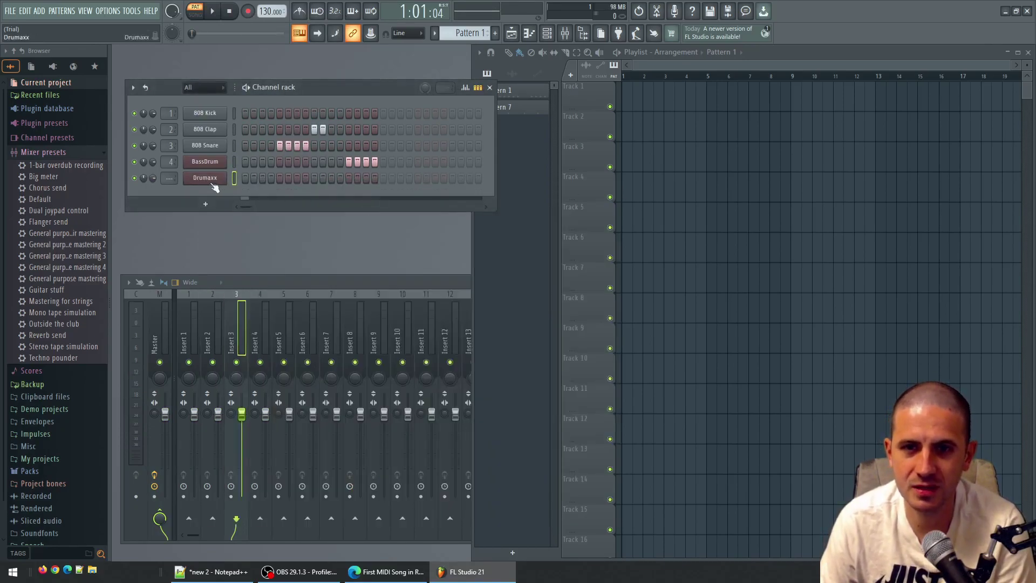
{"action": "left_click", "coordinate": [352, 441]}
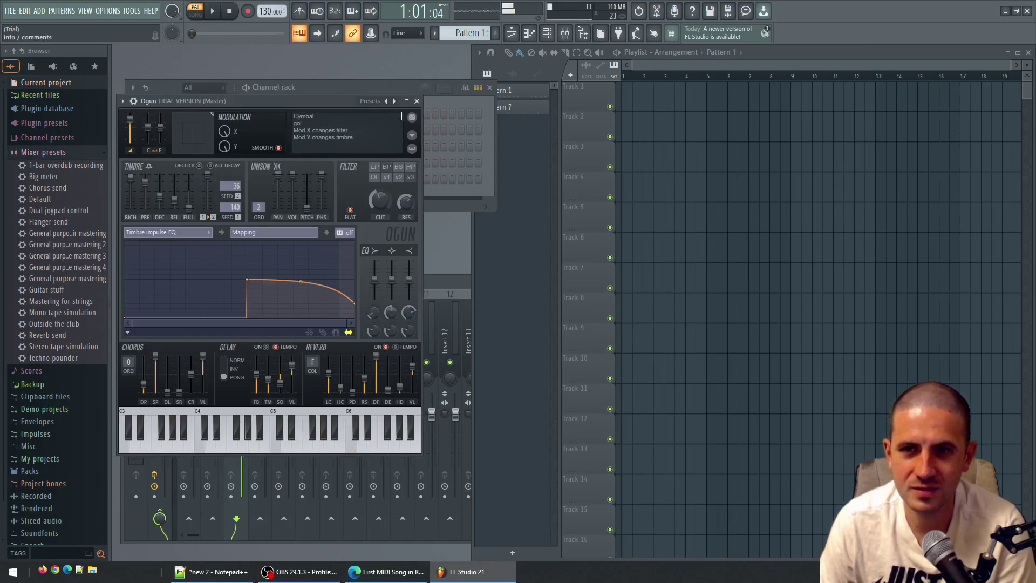
{"action": "left_click", "coordinate": [416, 101]}
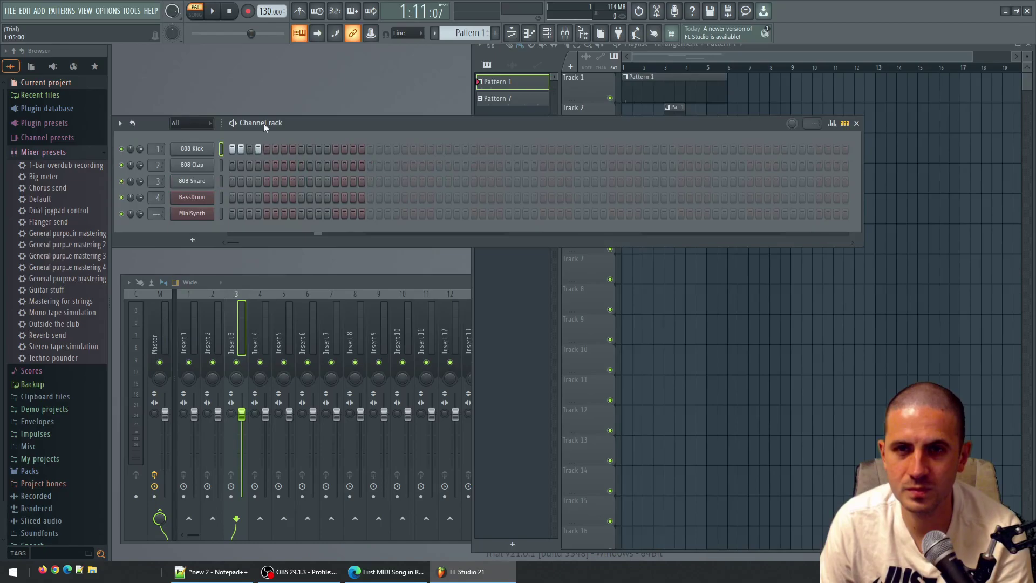
Start playback and place kick hits around steps 5–6 and a clap on step 7
{"action": "left_click", "coordinate": [214, 11]}
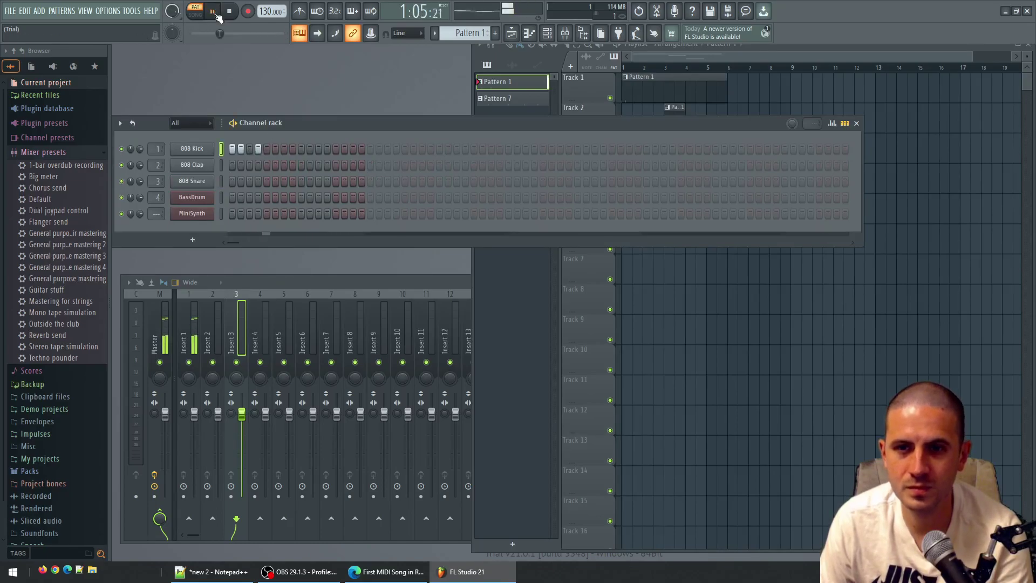
{"action": "left_click", "coordinate": [267, 150]}
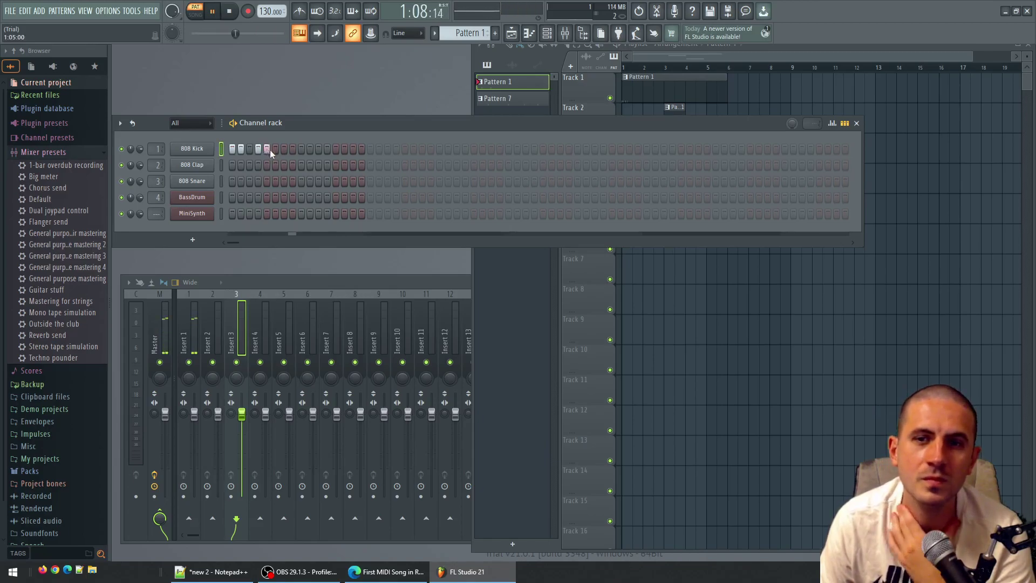
{"action": "left_click", "coordinate": [276, 150]}
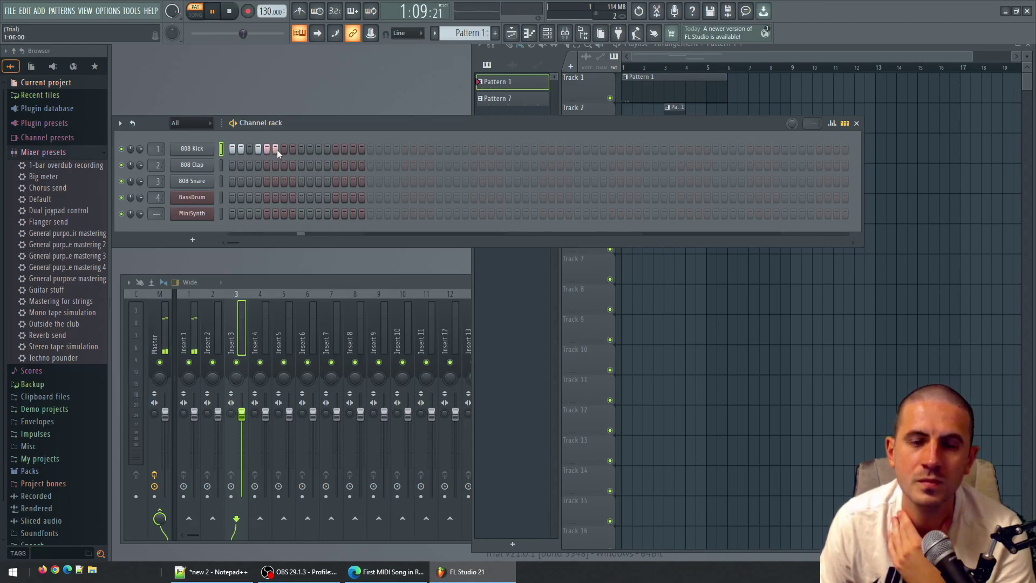
{"action": "left_click", "coordinate": [277, 149]}
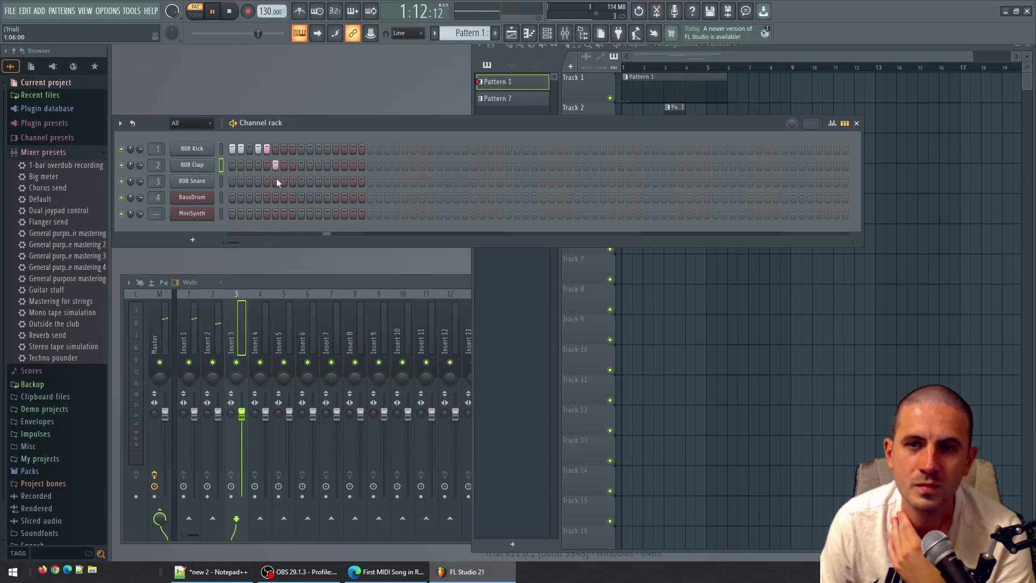
{"action": "left_click", "coordinate": [284, 167]}
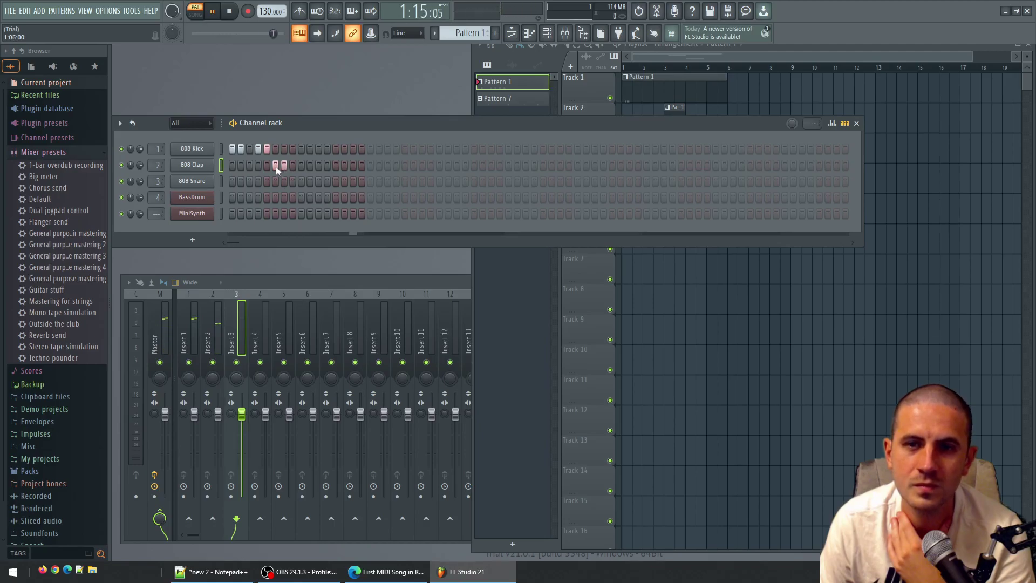
Add a kick on step 9, drop the step 10 kick, and keep a snare on step 9
{"action": "left_click", "coordinate": [302, 149]}
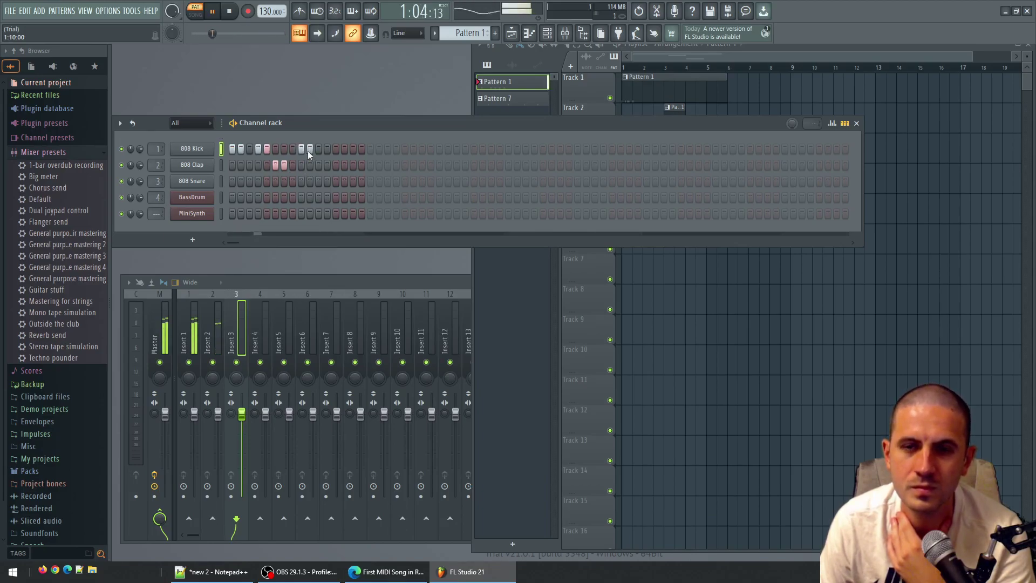
{"action": "left_click", "coordinate": [310, 149]}
{"action": "left_click", "coordinate": [302, 181]}
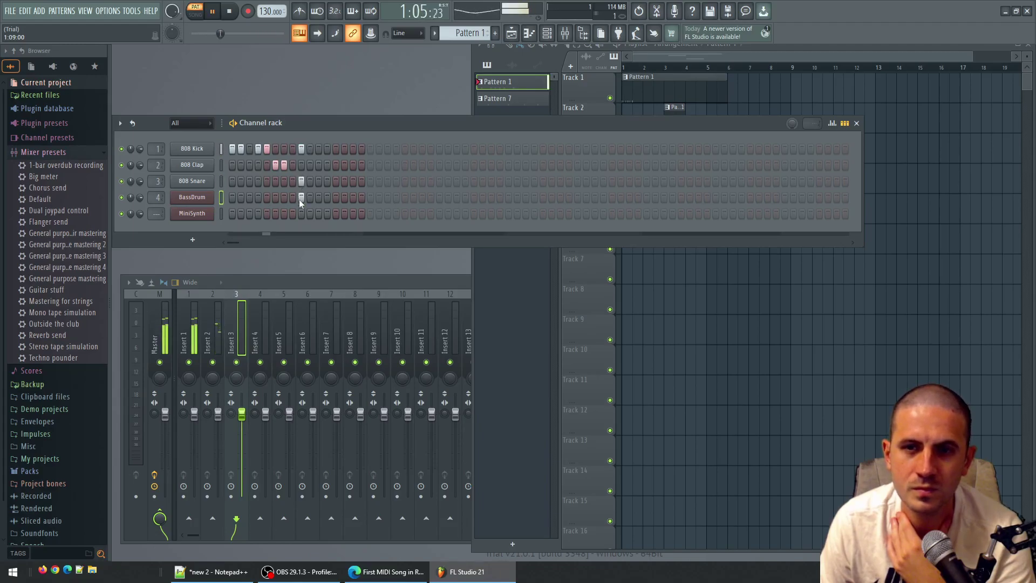
{"action": "left_click", "coordinate": [301, 182]}
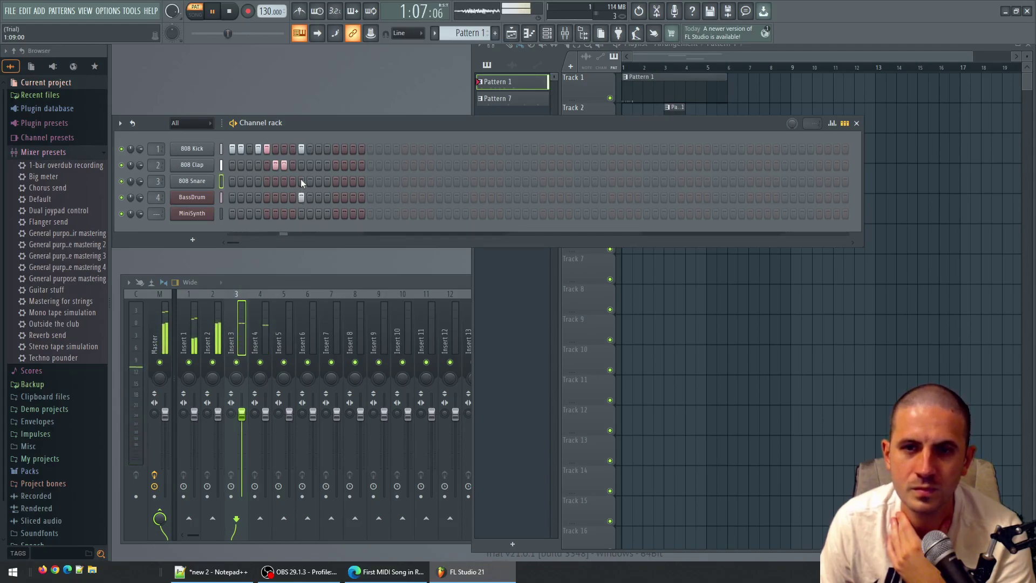
{"action": "left_click", "coordinate": [300, 195]}
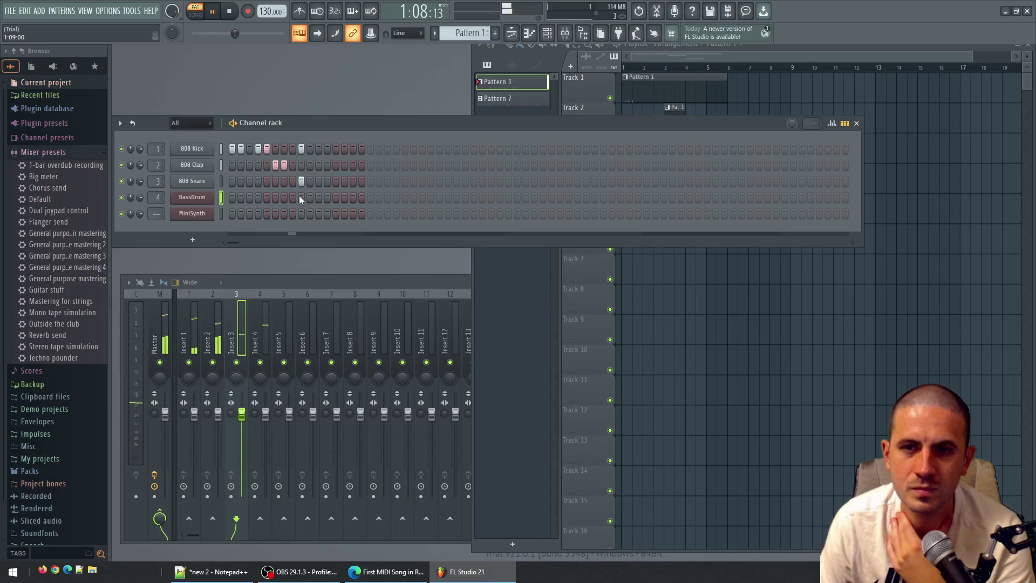
{"action": "left_click", "coordinate": [301, 181]}
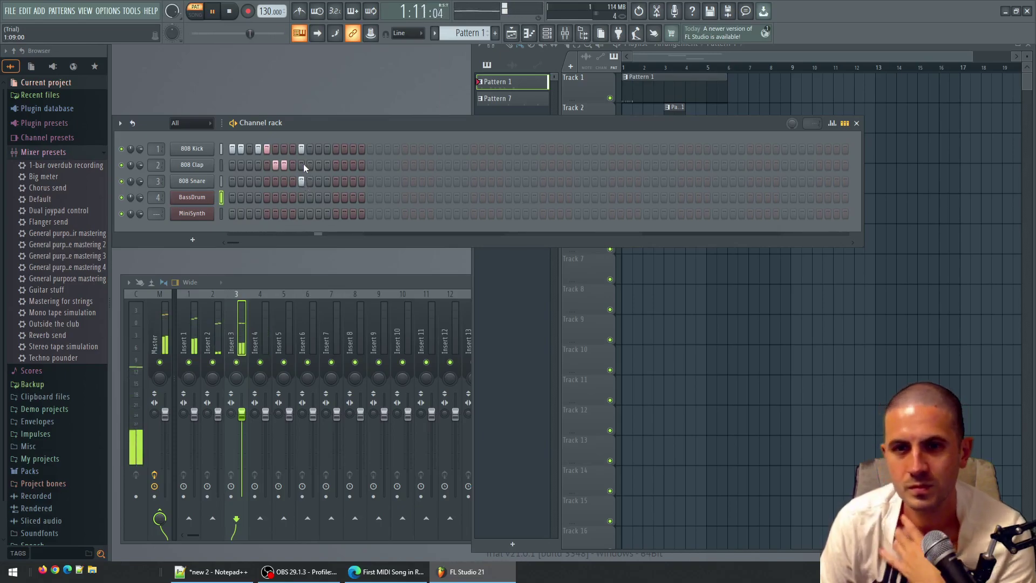
Add BassDrum hits after the snare and toward the end of the bar
{"action": "left_click", "coordinate": [311, 198]}
{"action": "left_click", "coordinate": [319, 199]}
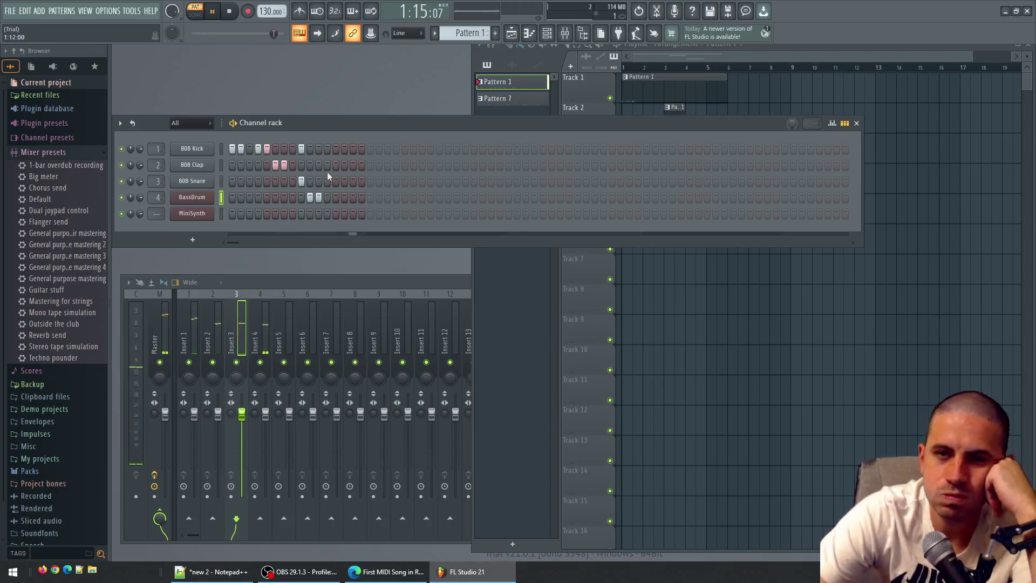
{"action": "left_click", "coordinate": [316, 197]}
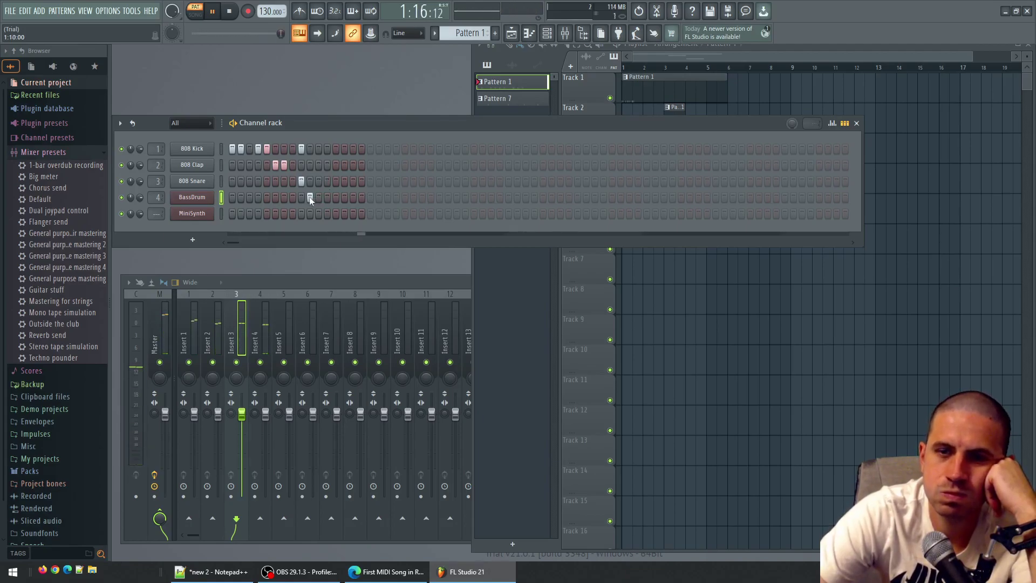
{"action": "left_click", "coordinate": [327, 198]}
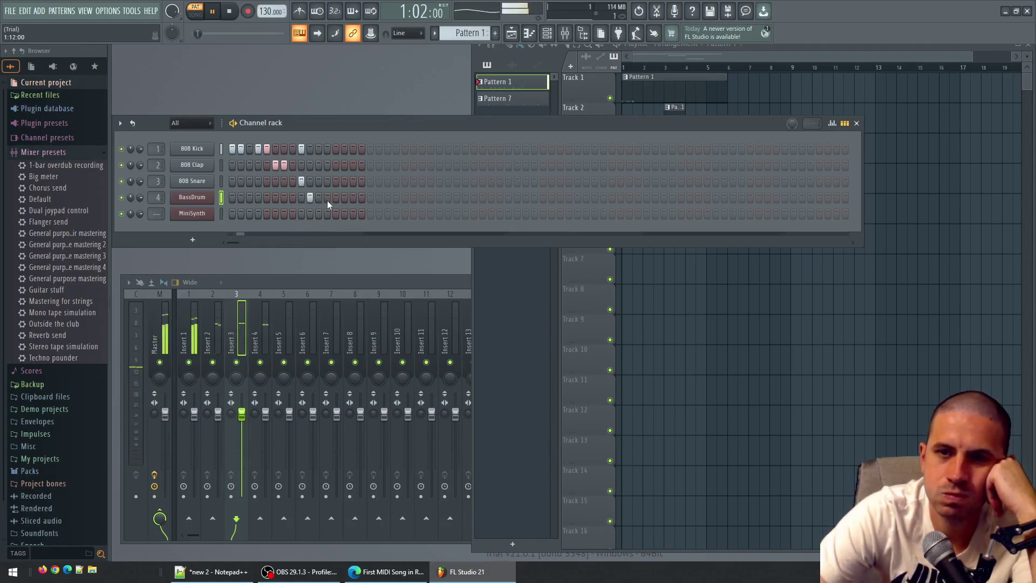
{"action": "left_click", "coordinate": [344, 199]}
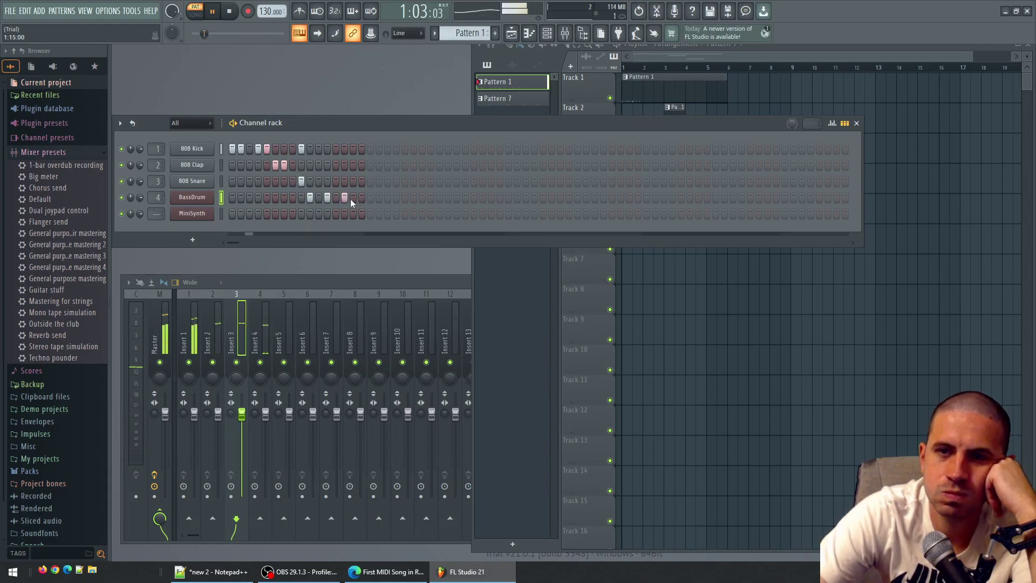
{"action": "left_click", "coordinate": [361, 197]}
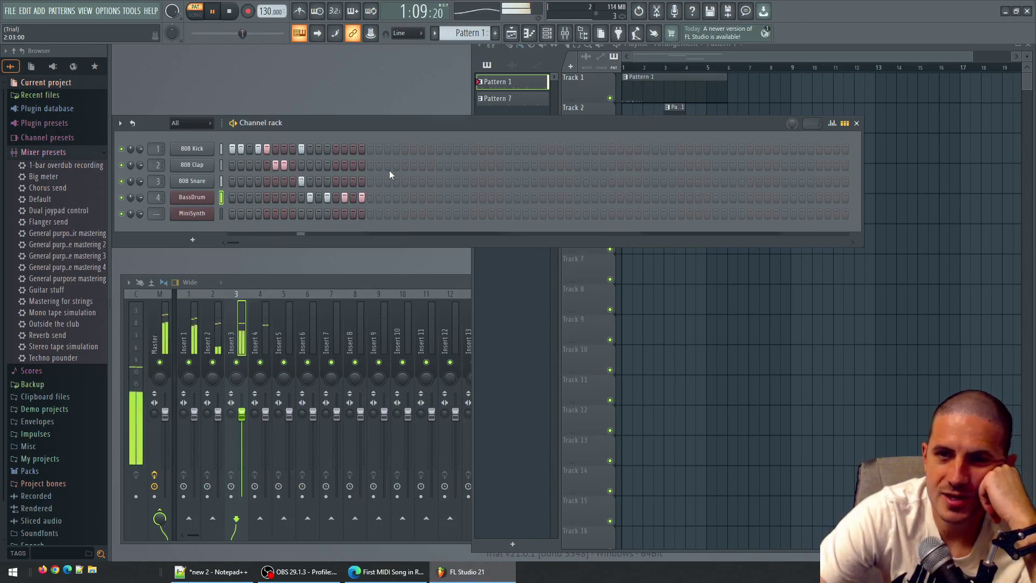
Clear the trial MiniSynth notes, pause, and raise MiniSynth's oscillator noise to about 16.5
{"action": "left_click", "coordinate": [387, 215]}
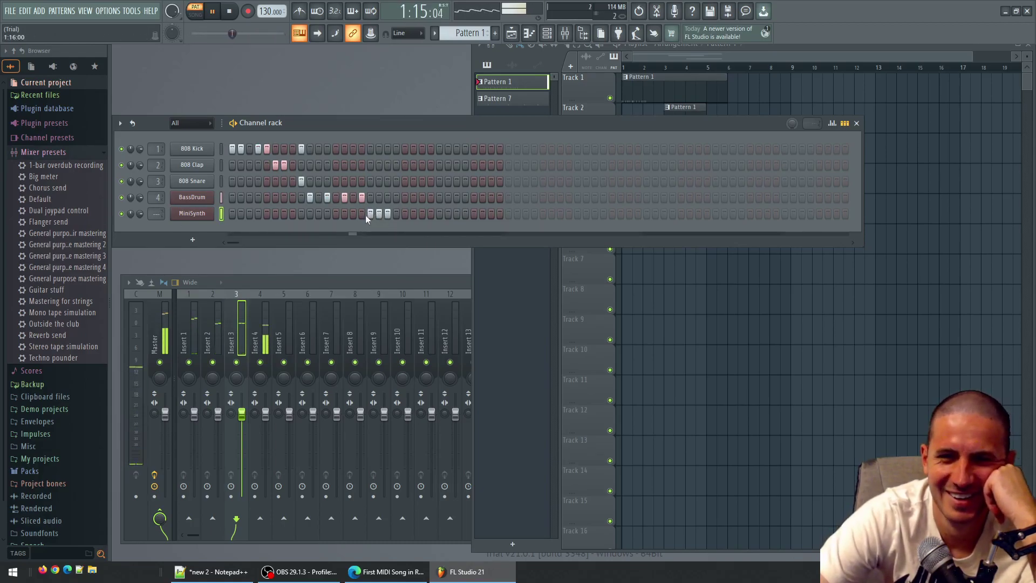
{"action": "right_click", "coordinate": [371, 214]}
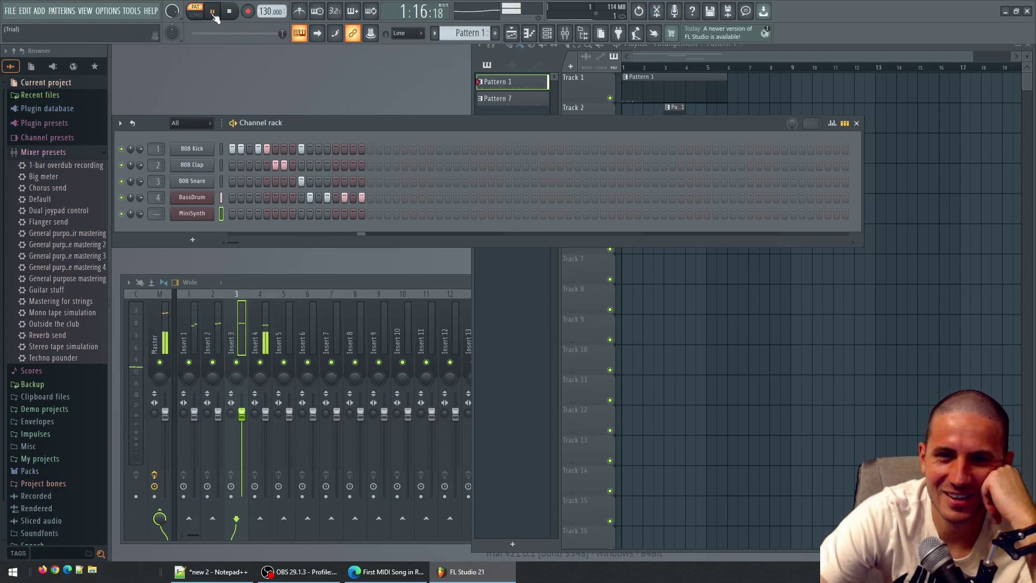
{"action": "left_click", "coordinate": [213, 13]}
{"action": "left_click", "coordinate": [193, 214]}
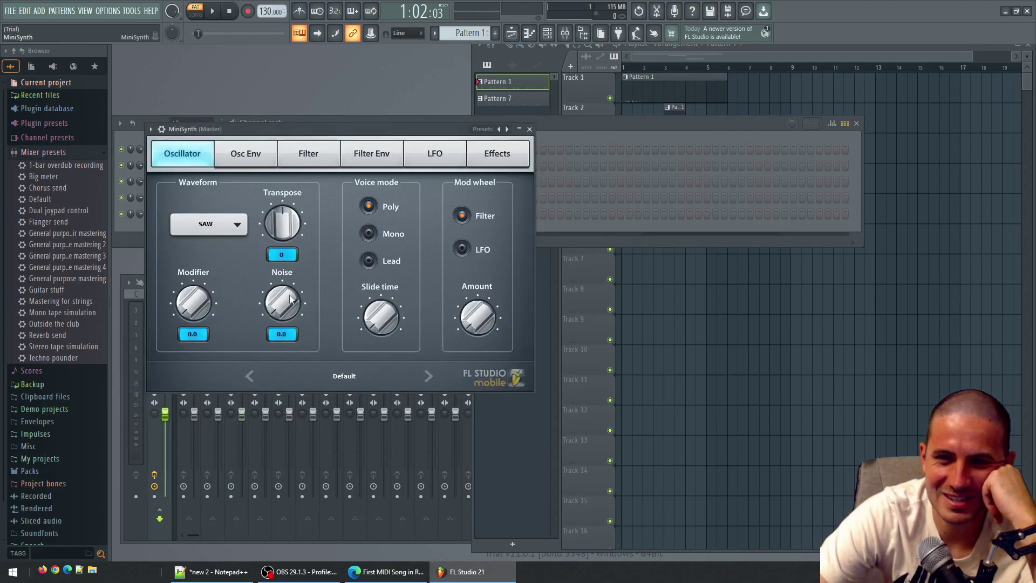
{"action": "mouse_move", "coordinate": [282, 303]}
{"action": "left_mouse_down"}
{"action": "mouse_move", "coordinate": [282, 275]}
{"action": "mouse_move", "coordinate": [283, 324]}
{"action": "left_mouse_up"}
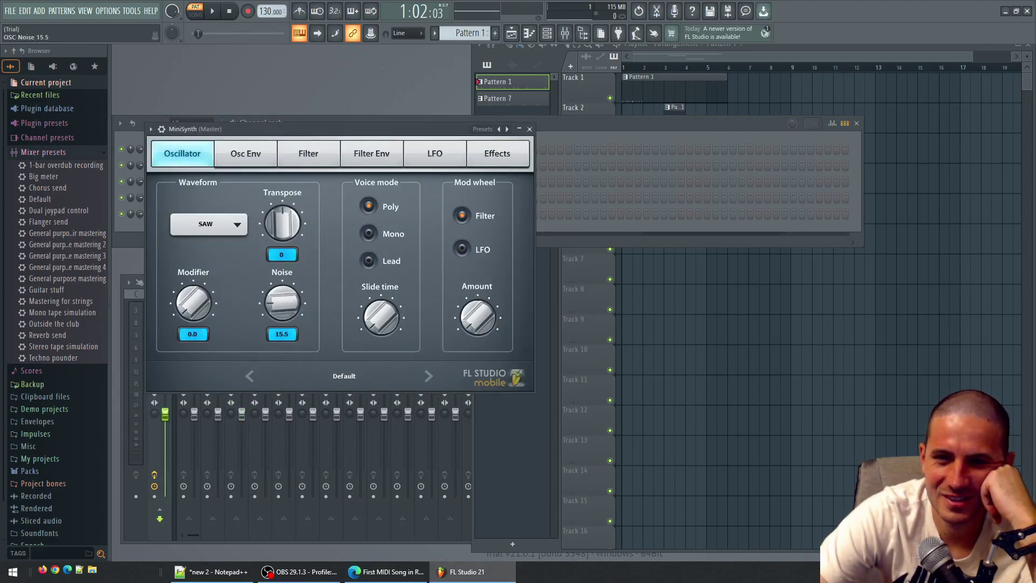
Close the MiniSynth window and choose Delete from the MiniSynth channel menu
{"action": "left_click", "coordinate": [530, 128]}
{"action": "right_click", "coordinate": [205, 220]}
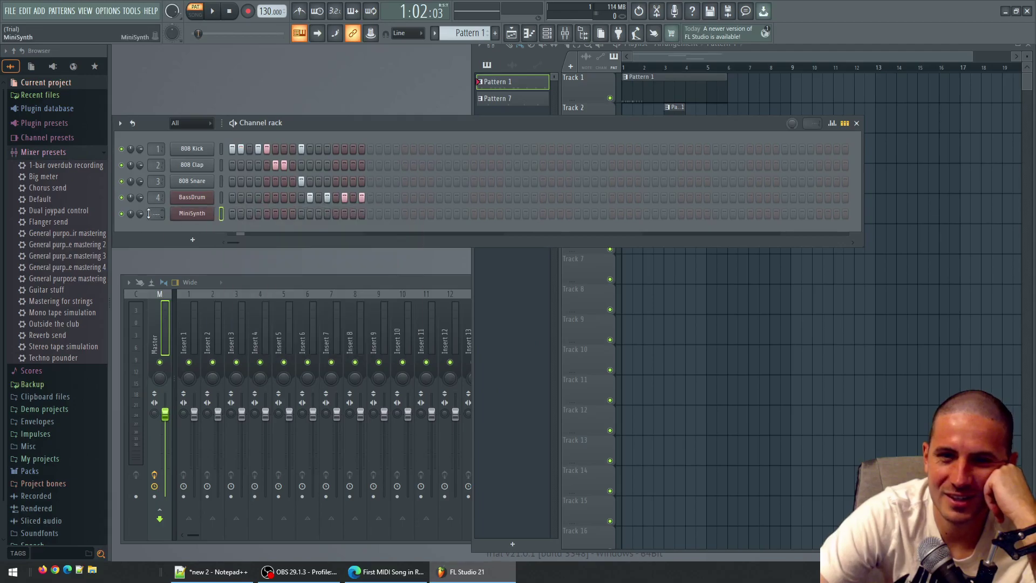
{"action": "left_click", "coordinate": [202, 217]}
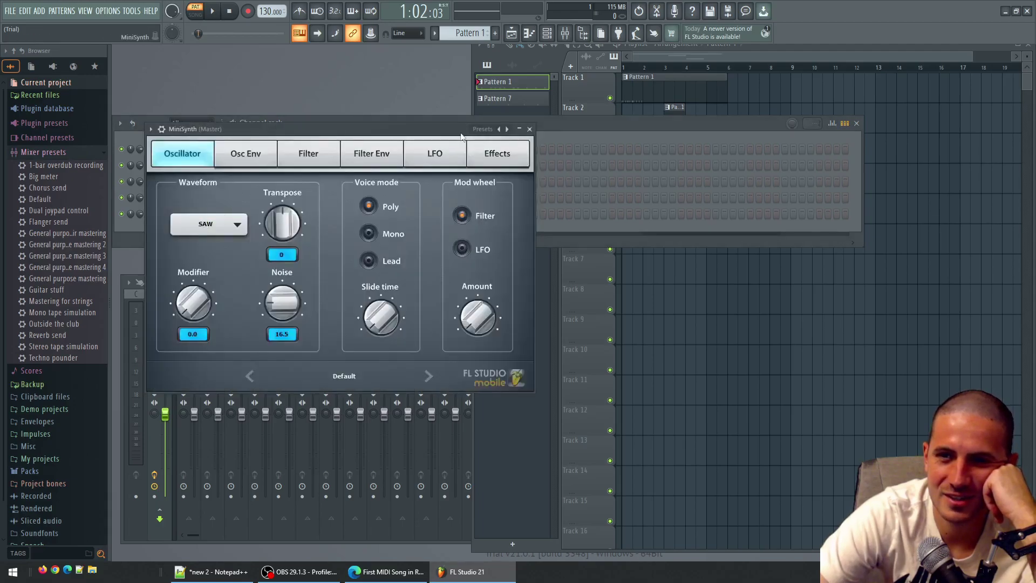
{"action": "left_click", "coordinate": [530, 129]}
{"action": "right_click", "coordinate": [192, 213]}
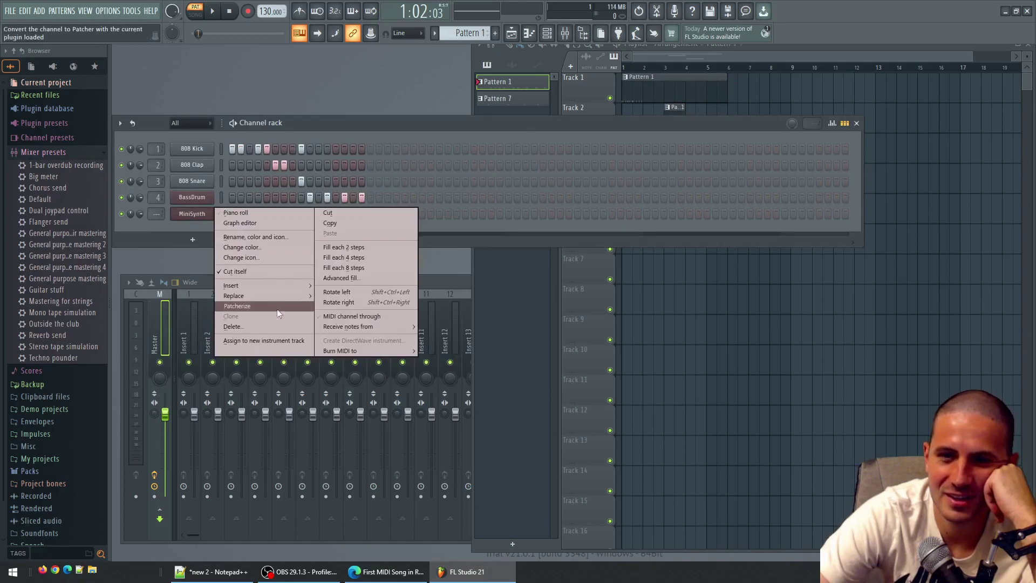
{"action": "left_click", "coordinate": [275, 326]}
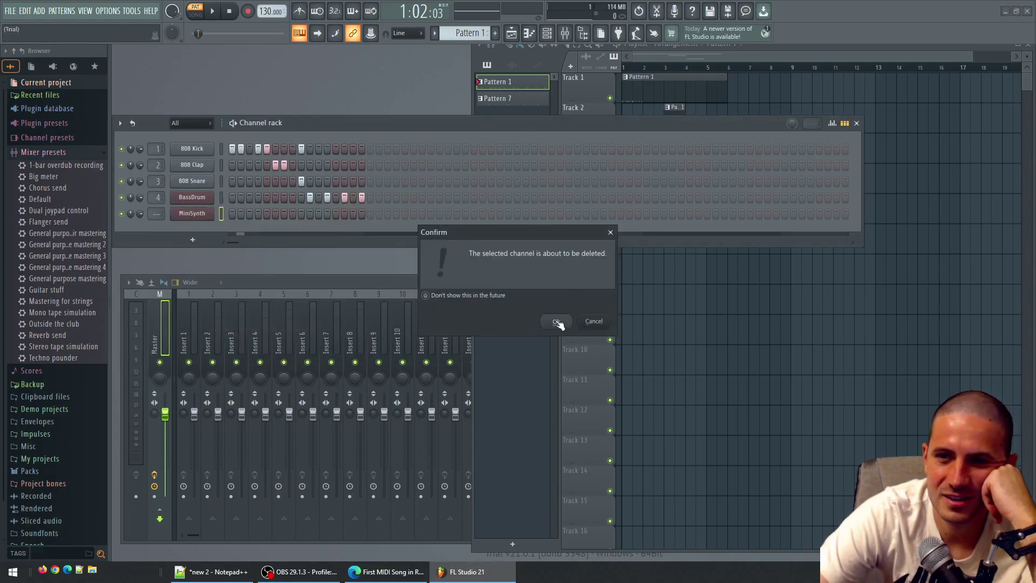
Confirm deleting MiniSynth, add a Toxic Biohazard channel, and close its plugin window
{"action": "left_click", "coordinate": [558, 322]}
{"action": "left_click", "coordinate": [192, 223]}
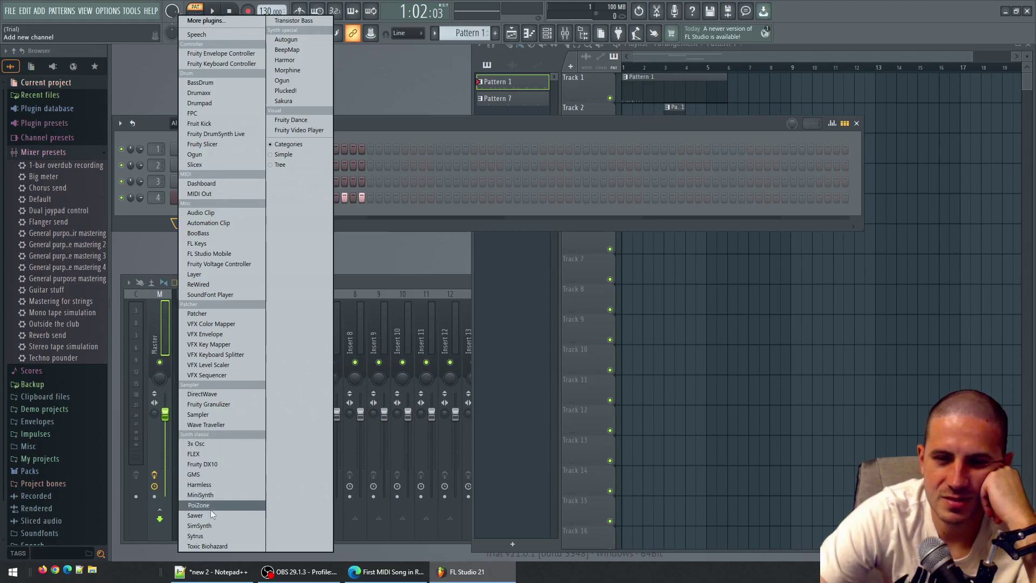
{"action": "left_click", "coordinate": [234, 545]}
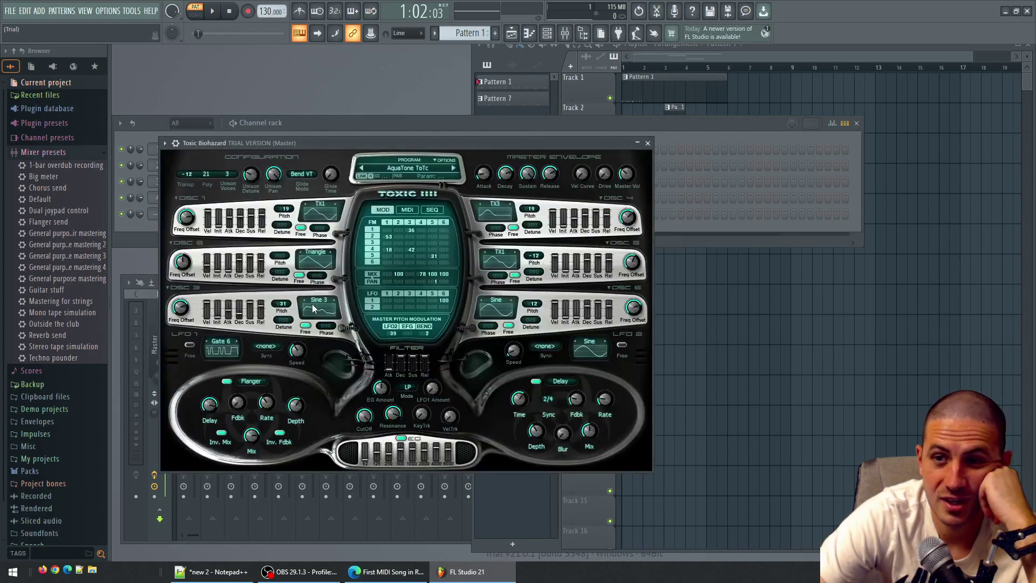
{"action": "left_click", "coordinate": [648, 143]}
Enable a step, play, lower BassDrum slide slightly and base to 20 Hz, then close it
{"action": "left_click", "coordinate": [378, 212]}
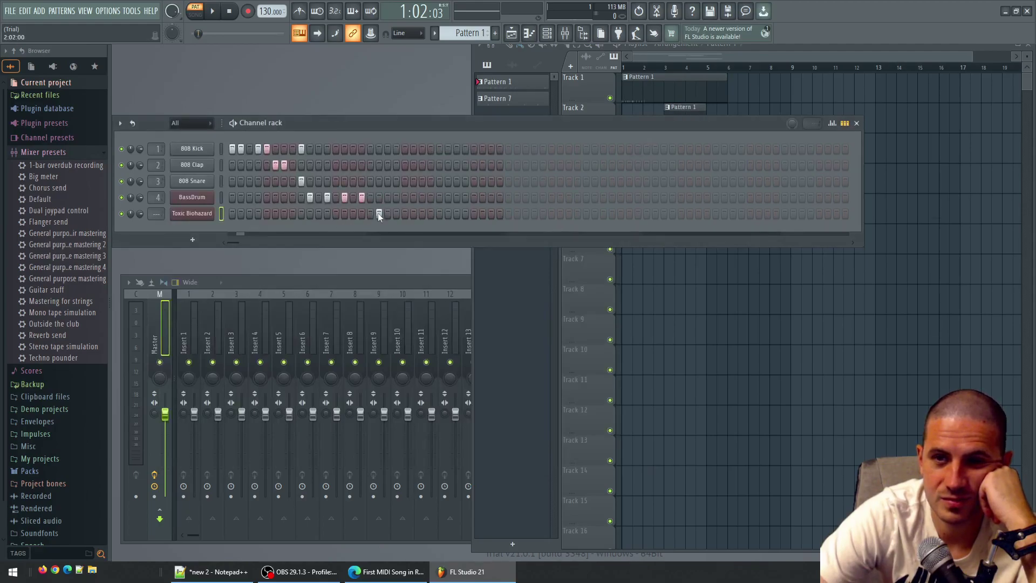
{"action": "left_click", "coordinate": [211, 12]}
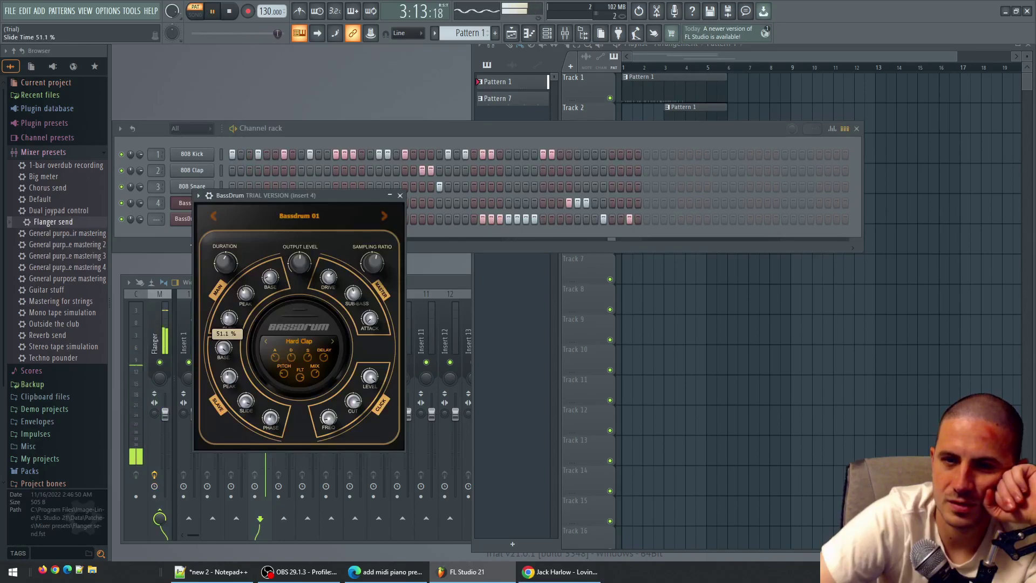
{"action": "left_click_drag", "start_coordinate": [229, 319], "coordinate": [242, 325]}
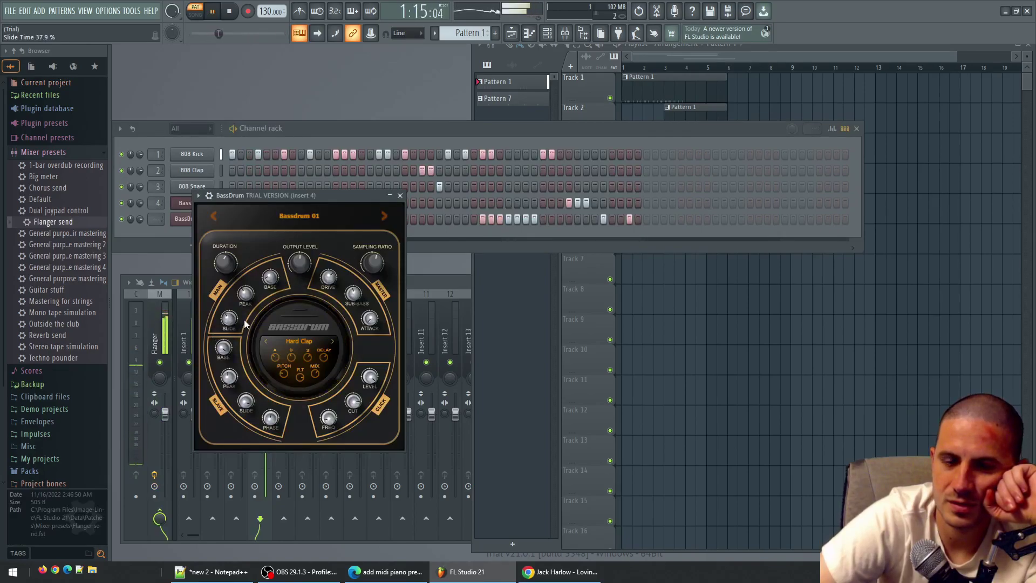
{"action": "left_click_drag", "start_coordinate": [275, 288], "coordinate": [273, 371]}
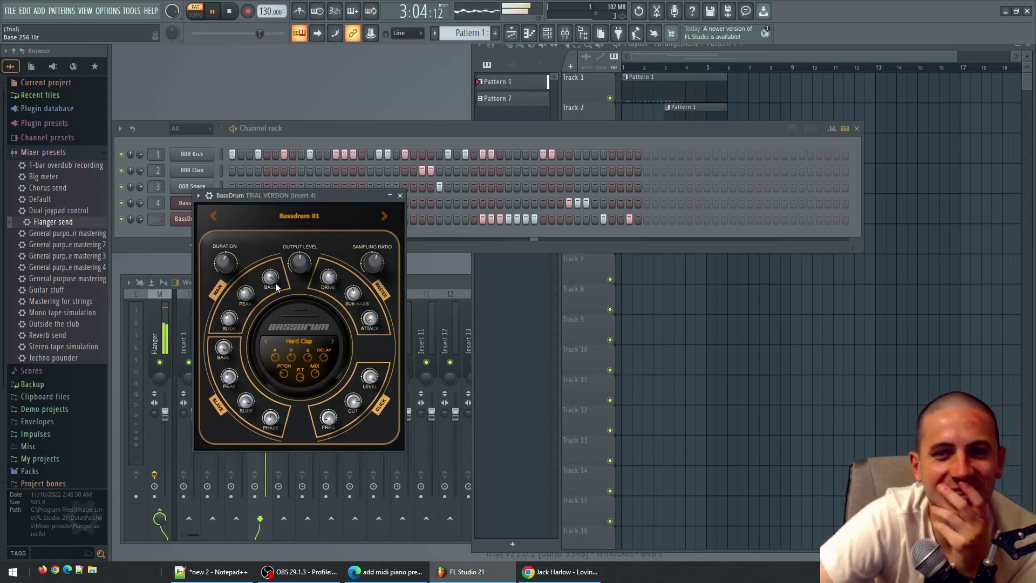
{"action": "left_click", "coordinate": [400, 197]}
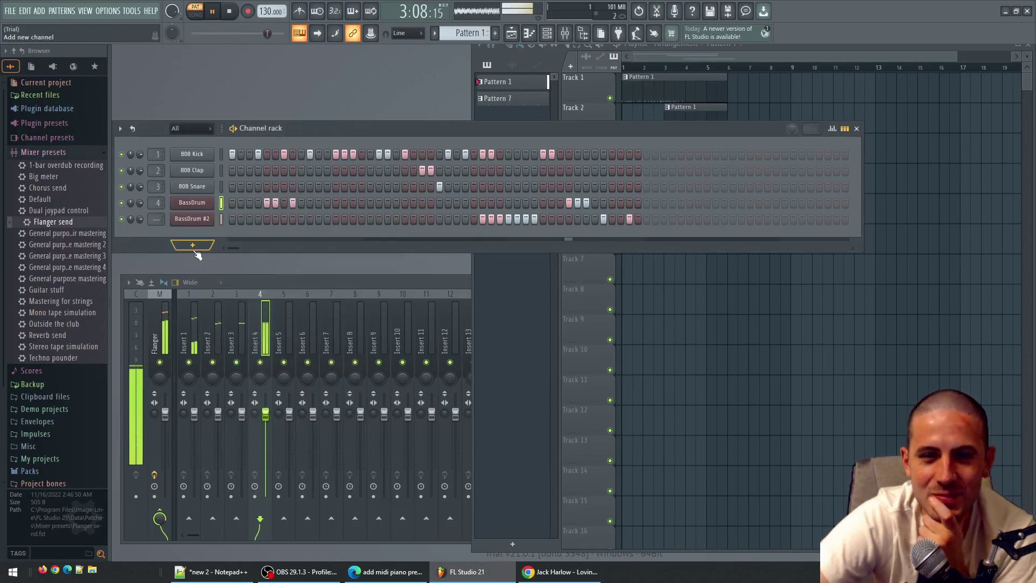
Add another BassDrum channel and set its slide time to 69%
{"action": "left_click", "coordinate": [193, 245]}
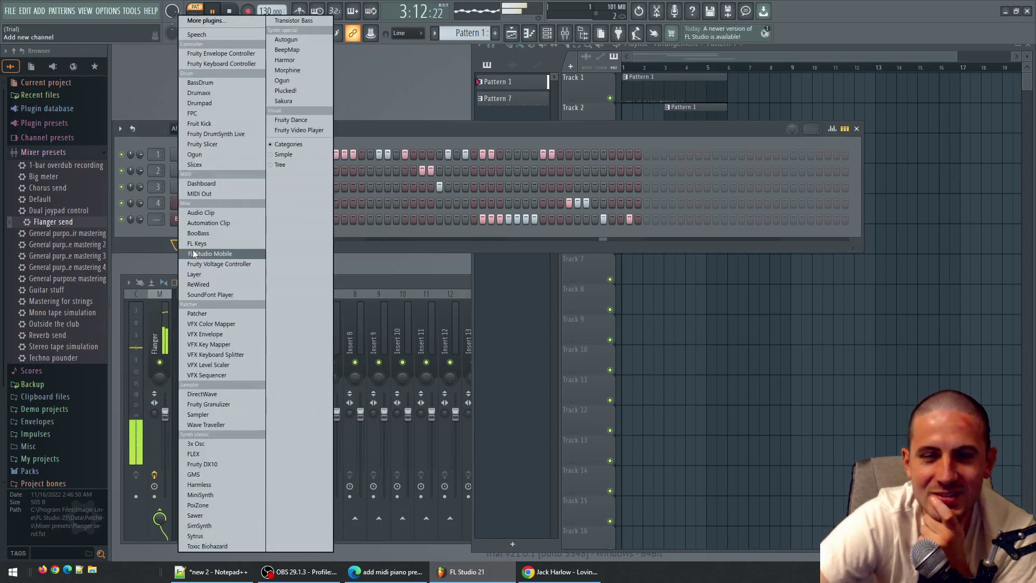
{"action": "left_click", "coordinate": [231, 80]}
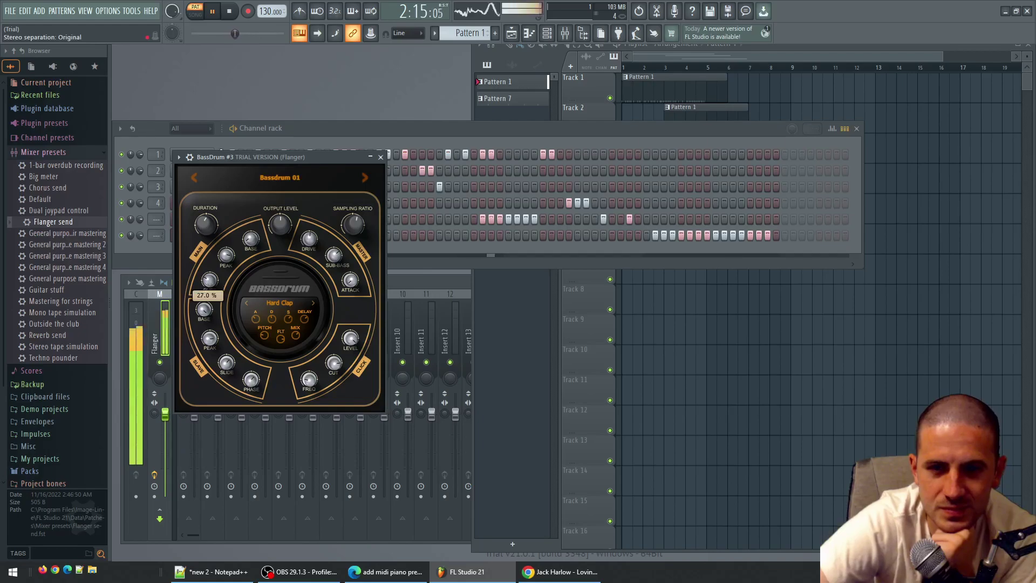
{"action": "left_click", "coordinate": [209, 283]}
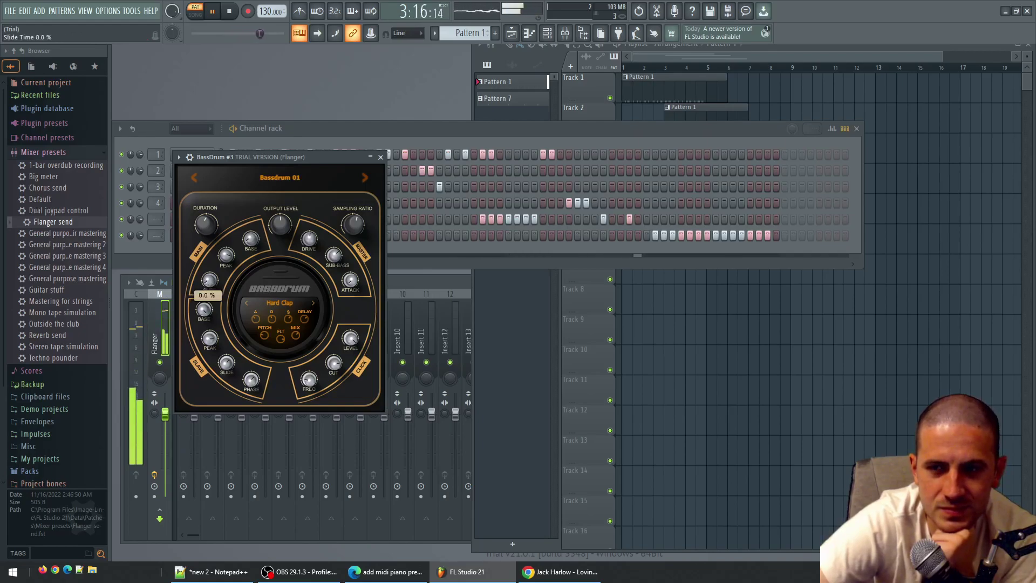
{"action": "mouse_move", "coordinate": [210, 280]}
{"action": "left_mouse_down"}
{"action": "mouse_move", "coordinate": [208, 260]}
{"action": "mouse_move", "coordinate": [208, 293]}
{"action": "left_mouse_up"}
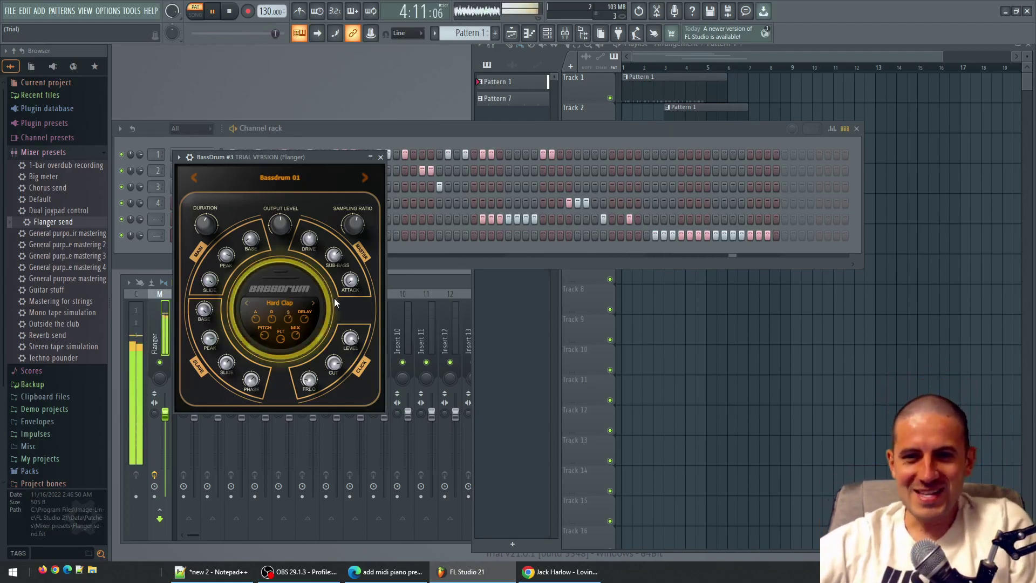
{"action": "mouse_move", "coordinate": [203, 295]}
{"action": "left_mouse_down"}
{"action": "mouse_move", "coordinate": [202, 284]}
{"action": "mouse_move", "coordinate": [240, 277]}
{"action": "left_mouse_up"}
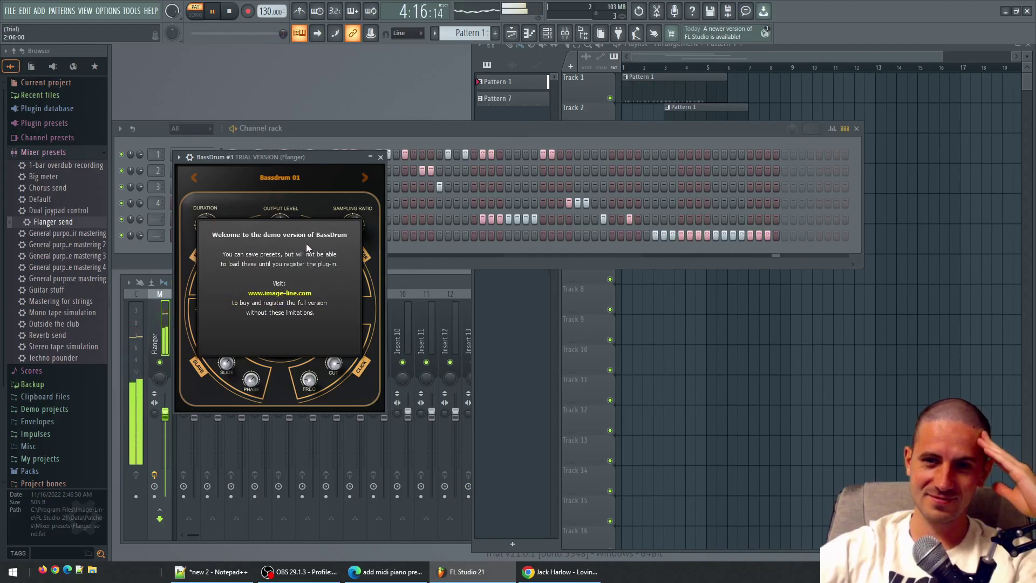
Dismiss the BassDrum demo notice, stop playback, and turn off three late BassDrum hits
{"action": "left_click", "coordinate": [303, 249]}
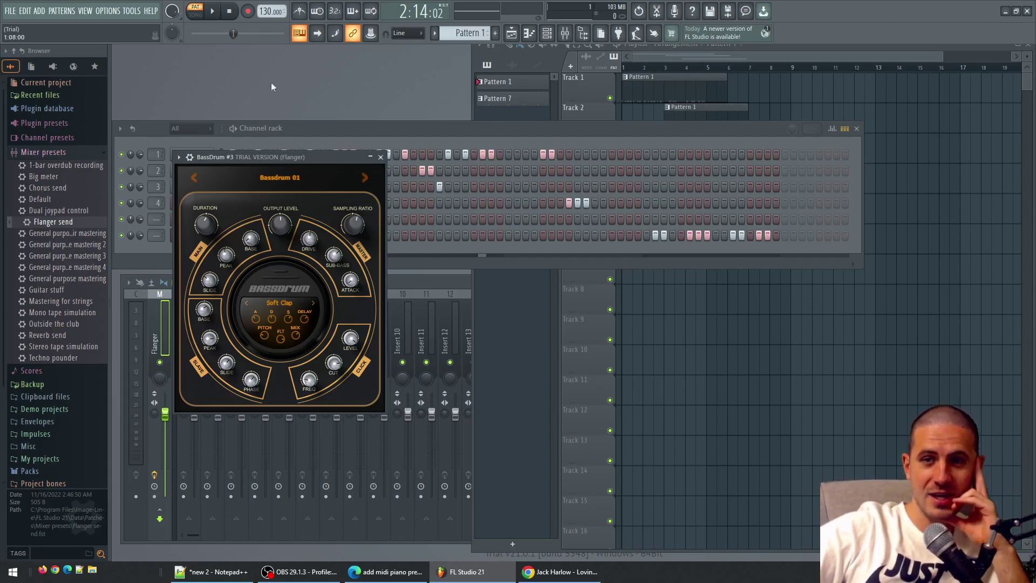
{"action": "left_click", "coordinate": [213, 11]}
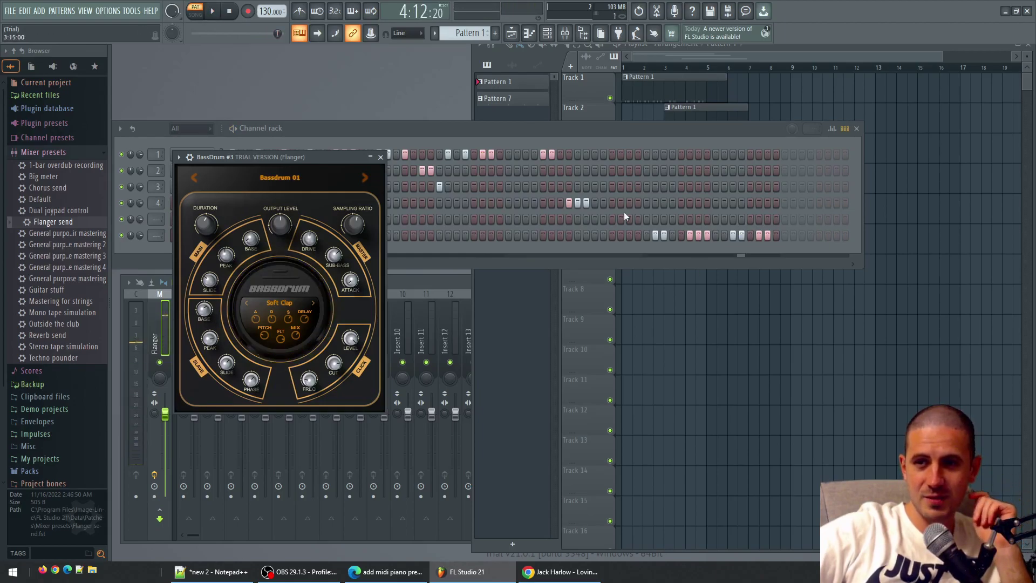
{"action": "left_click_drag", "start_coordinate": [586, 202], "coordinate": [545, 204]}
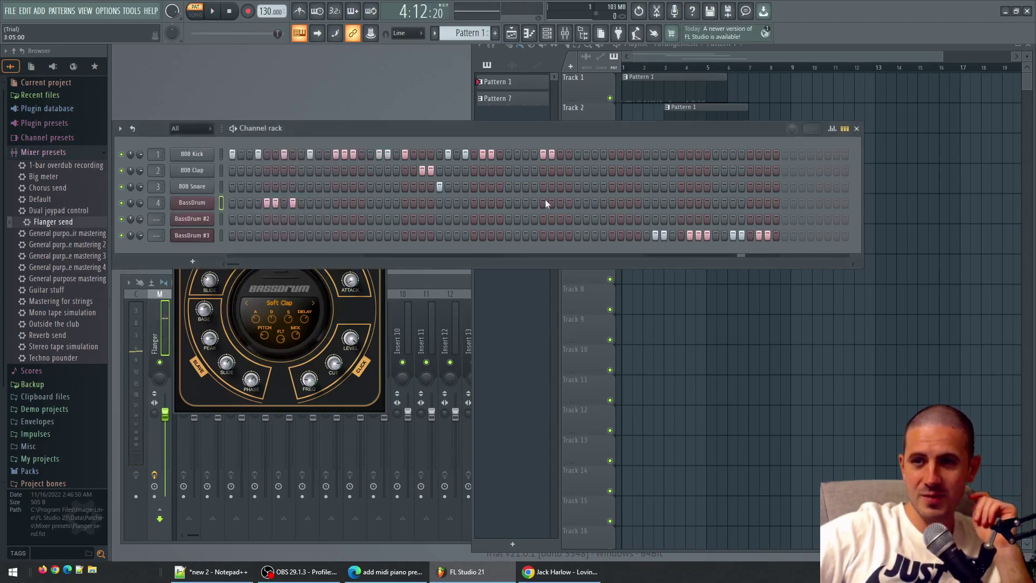
Start playback, close the BassDrum #3 window, and clear its first lit steps
{"action": "left_click", "coordinate": [353, 309]}
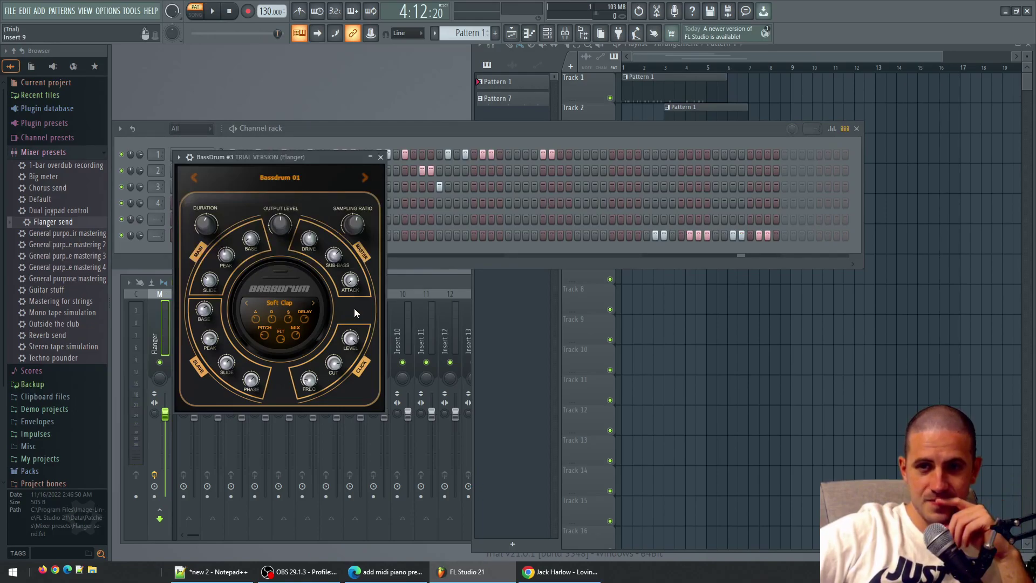
{"action": "key", "text": "space"}
{"action": "left_click", "coordinate": [384, 157]}
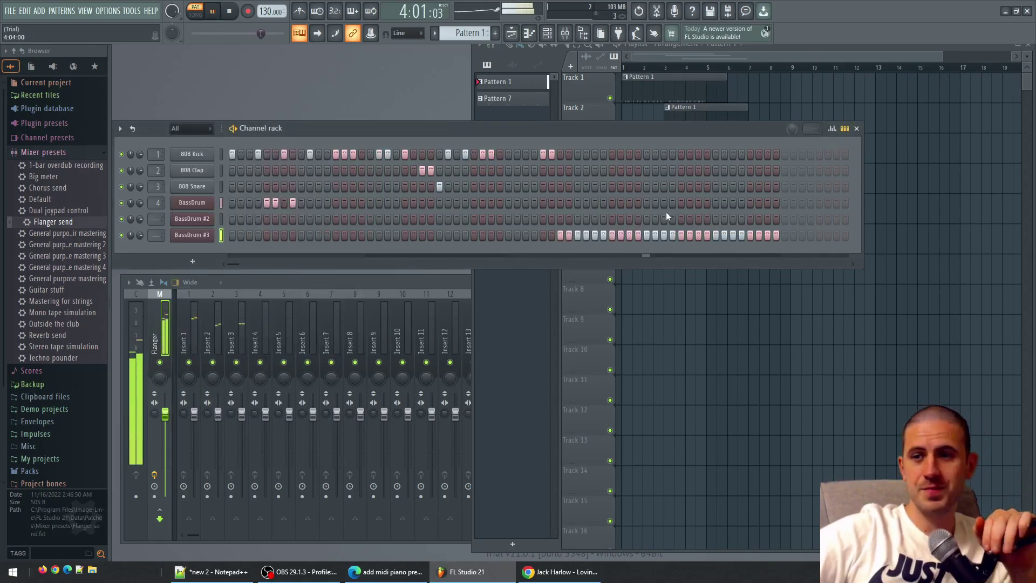
{"action": "left_click_drag", "start_coordinate": [564, 236], "coordinate": [786, 238]}
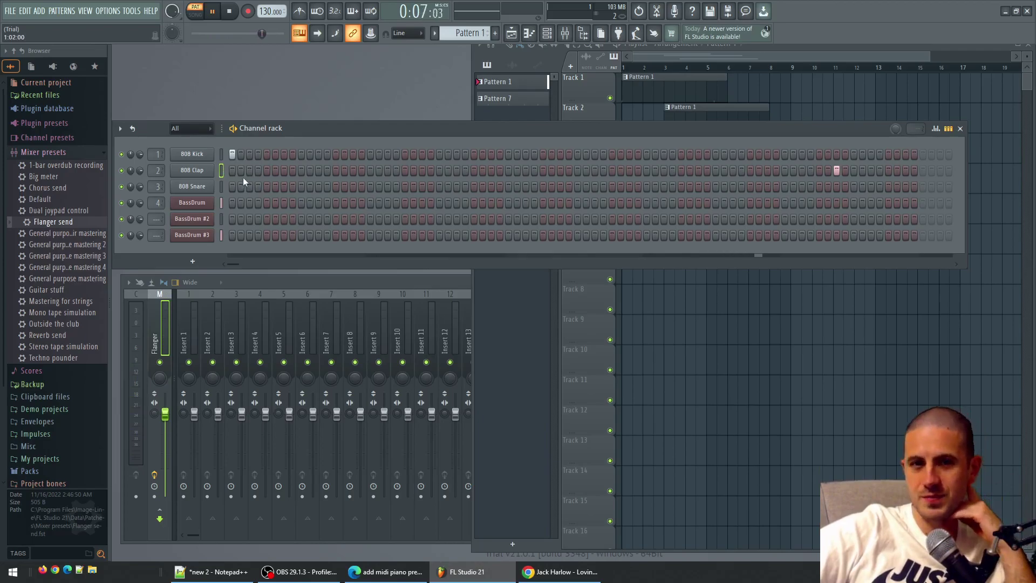
Add 808 Kick hits along the row and restart playback from the beginning
{"action": "left_click", "coordinate": [258, 155]}
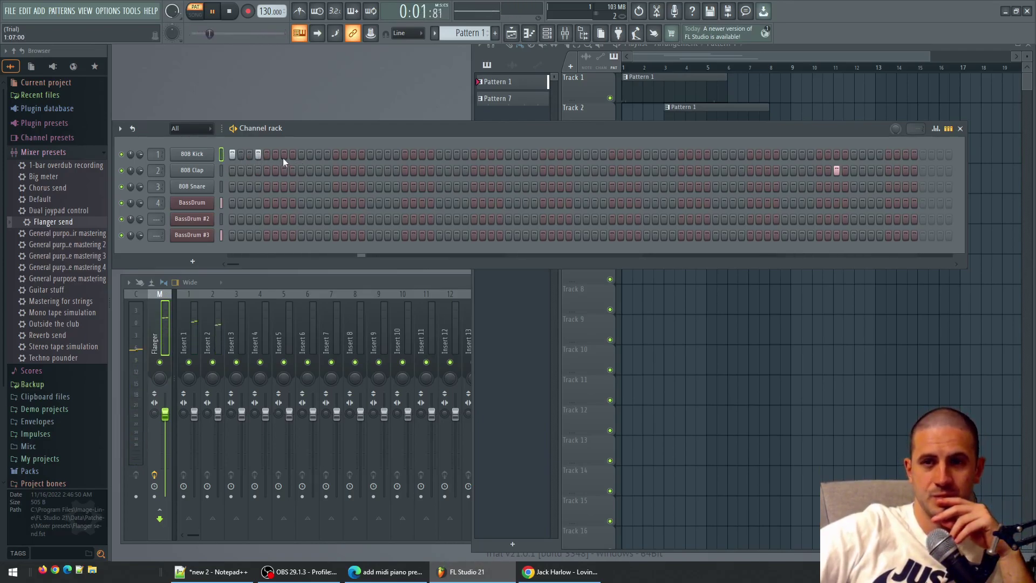
{"action": "left_click", "coordinate": [284, 155]}
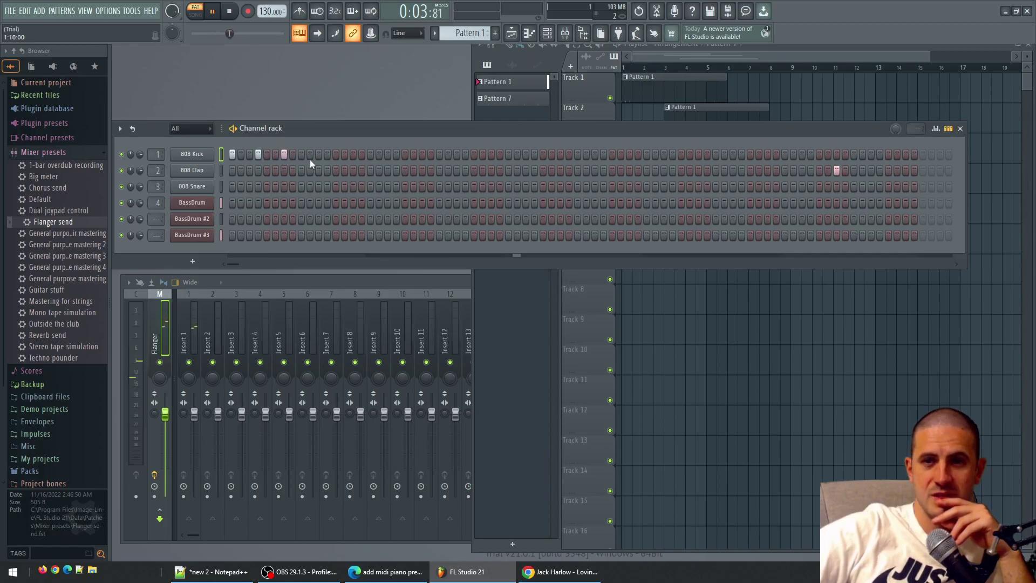
{"action": "left_click", "coordinate": [310, 154]}
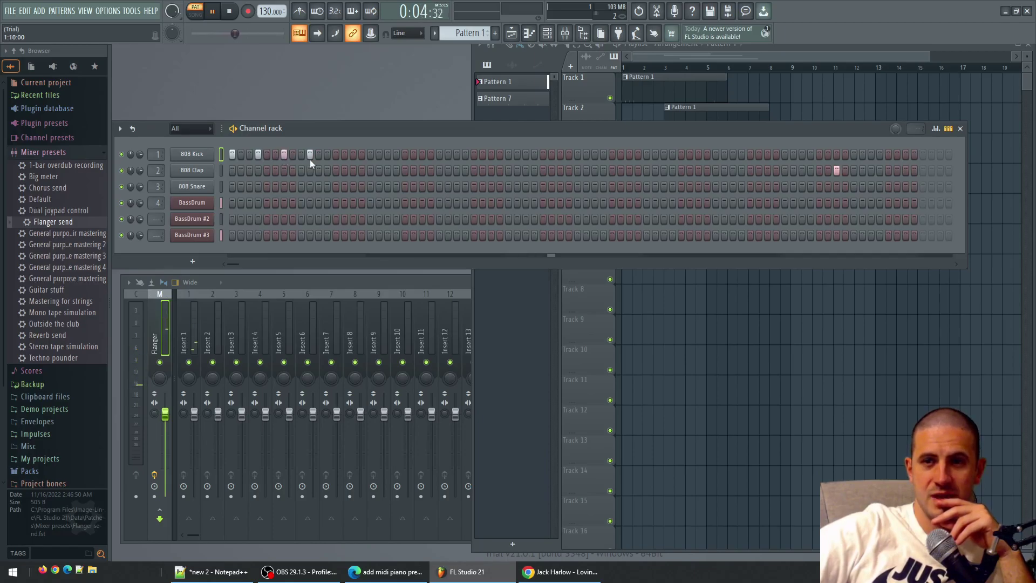
{"action": "left_click", "coordinate": [232, 16]}
{"action": "key", "text": "space"}
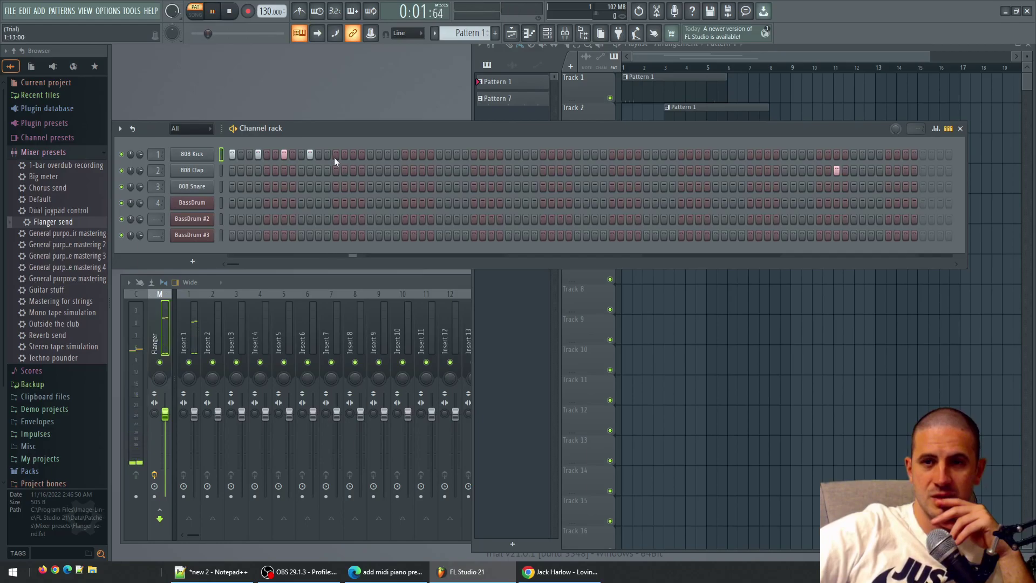
Add more 808 Kick hits later in the bar and one BassDrum #2 hit
{"action": "left_click", "coordinate": [336, 155]}
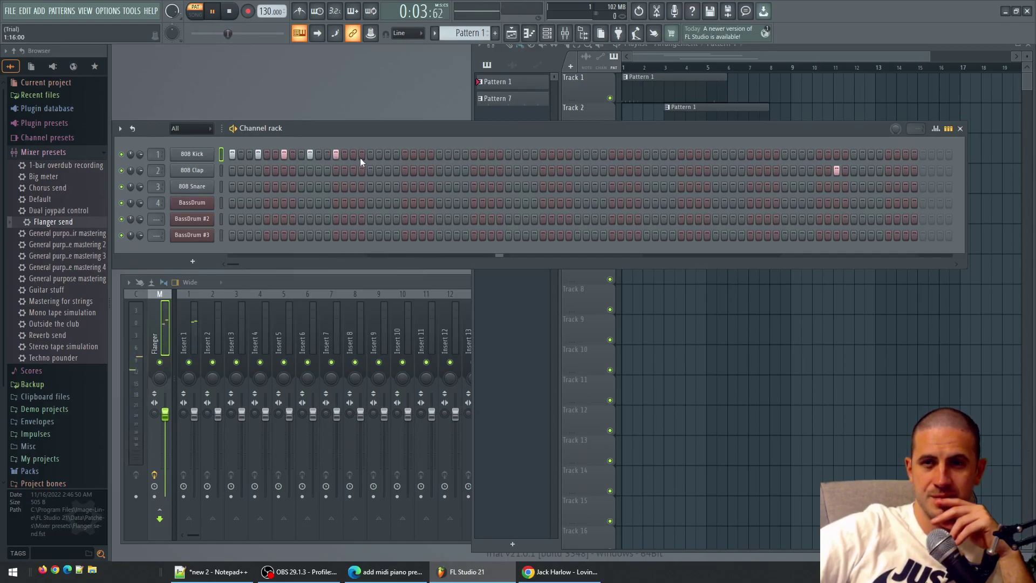
{"action": "left_click", "coordinate": [387, 155]}
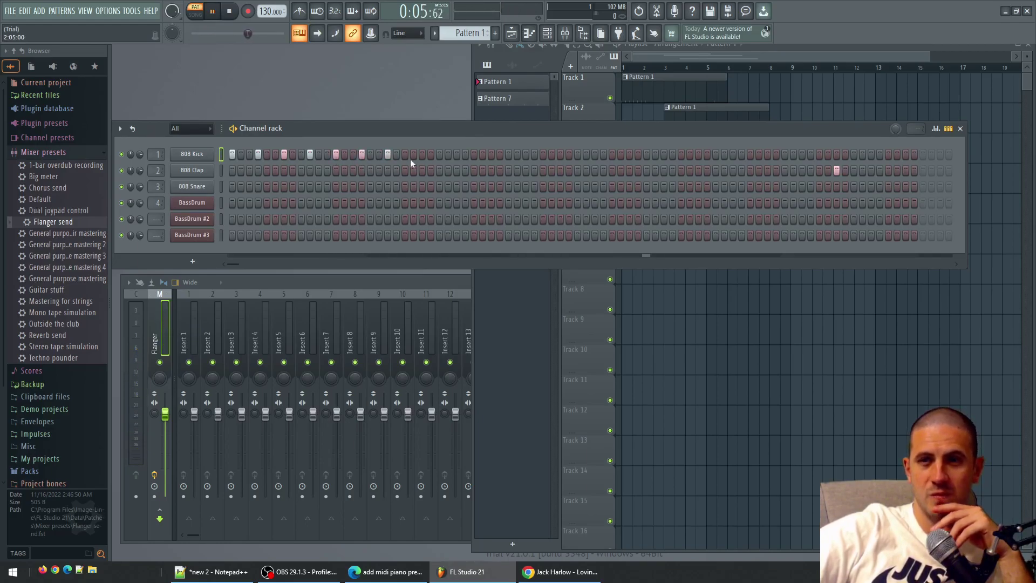
{"action": "left_click", "coordinate": [439, 155]}
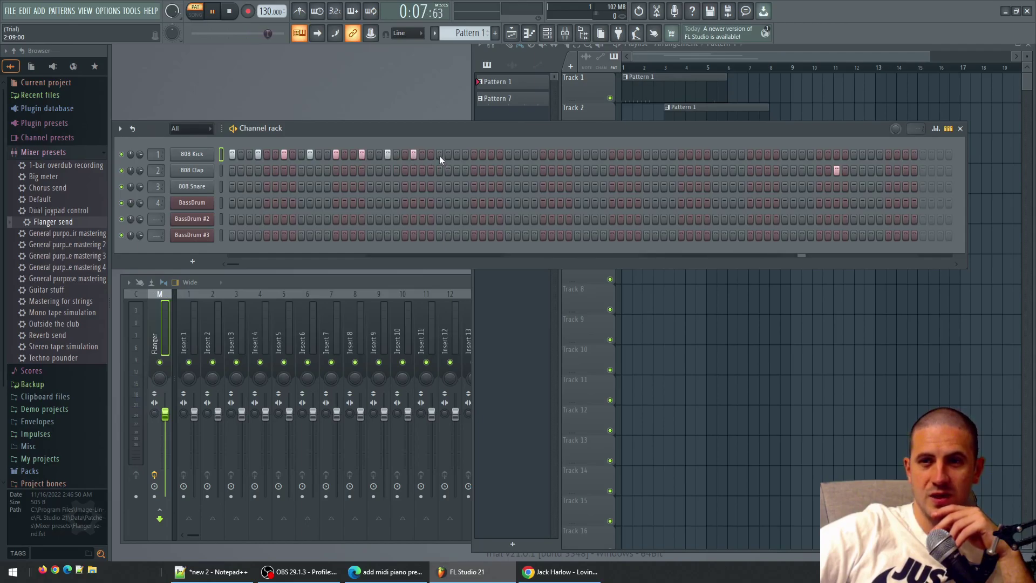
{"action": "left_click", "coordinate": [465, 156]}
{"action": "left_click", "coordinate": [492, 156]}
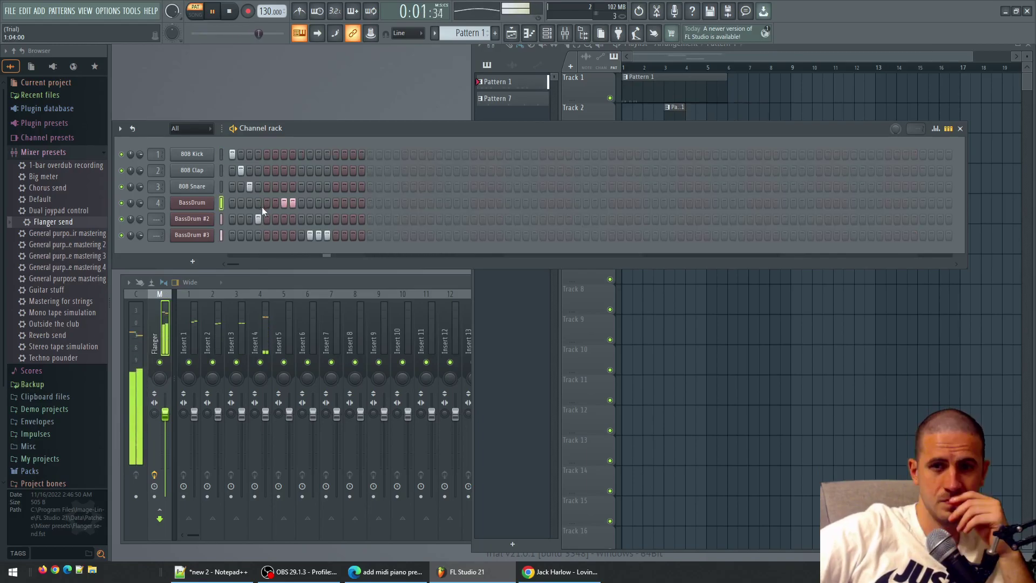
{"action": "left_click", "coordinate": [266, 220]}
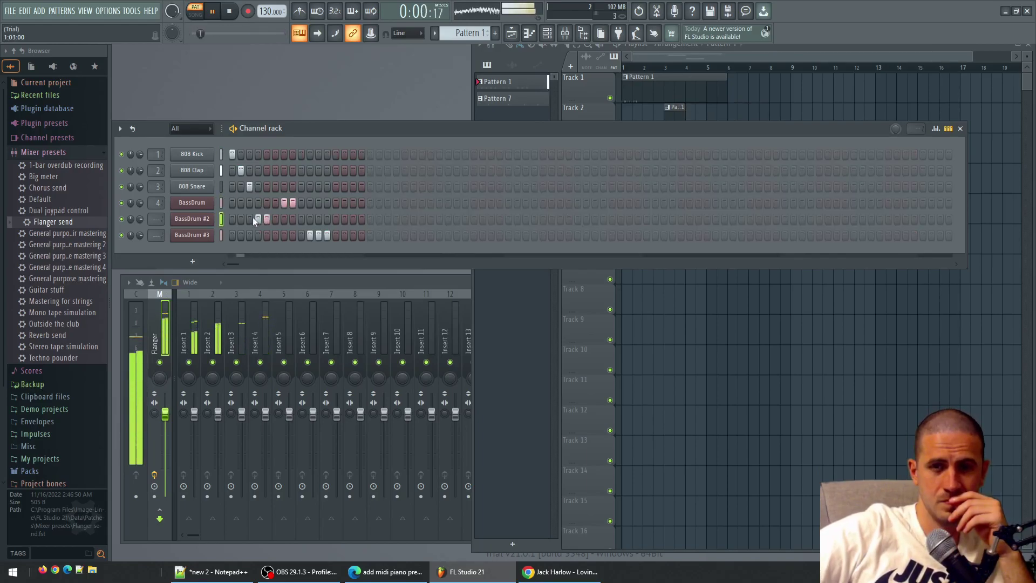
Remove two BassDrum hits, then try and clear snare, BassDrum #2 and BassDrum #3 runs
{"action": "left_click", "coordinate": [283, 203]}
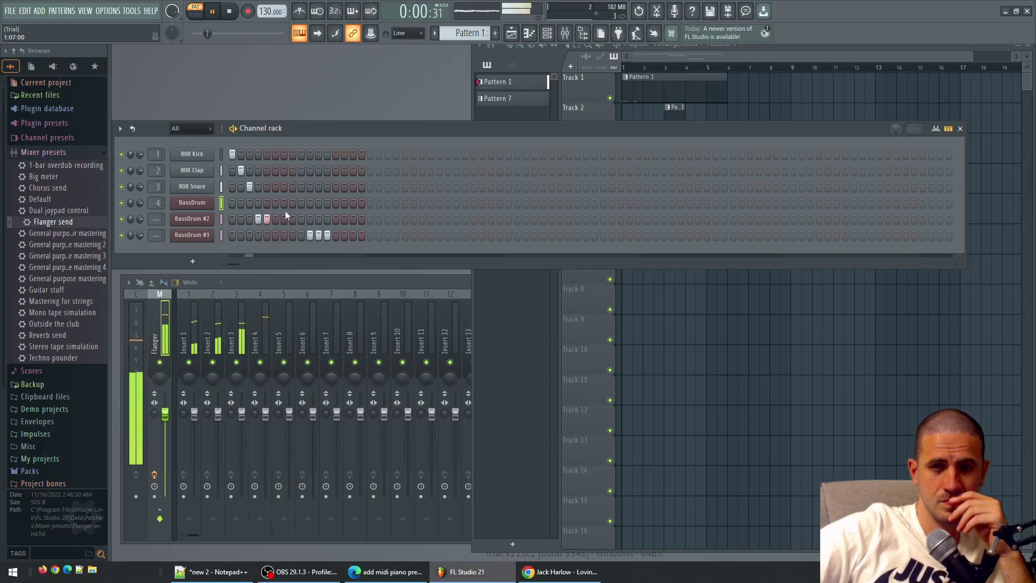
{"action": "left_click", "coordinate": [277, 219]}
{"action": "left_click", "coordinate": [284, 220]}
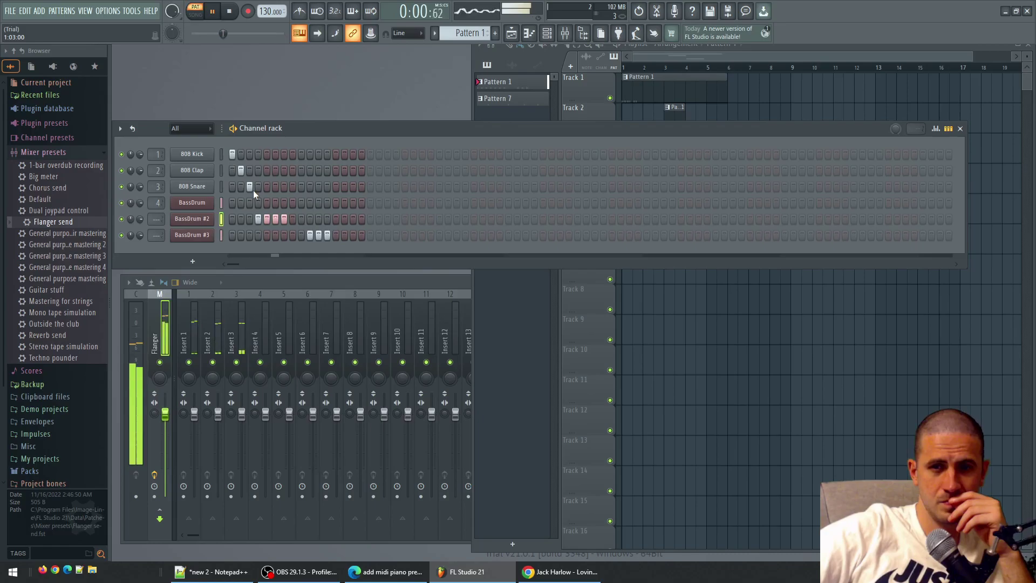
{"action": "left_click_drag", "start_coordinate": [257, 189], "coordinate": [295, 191]}
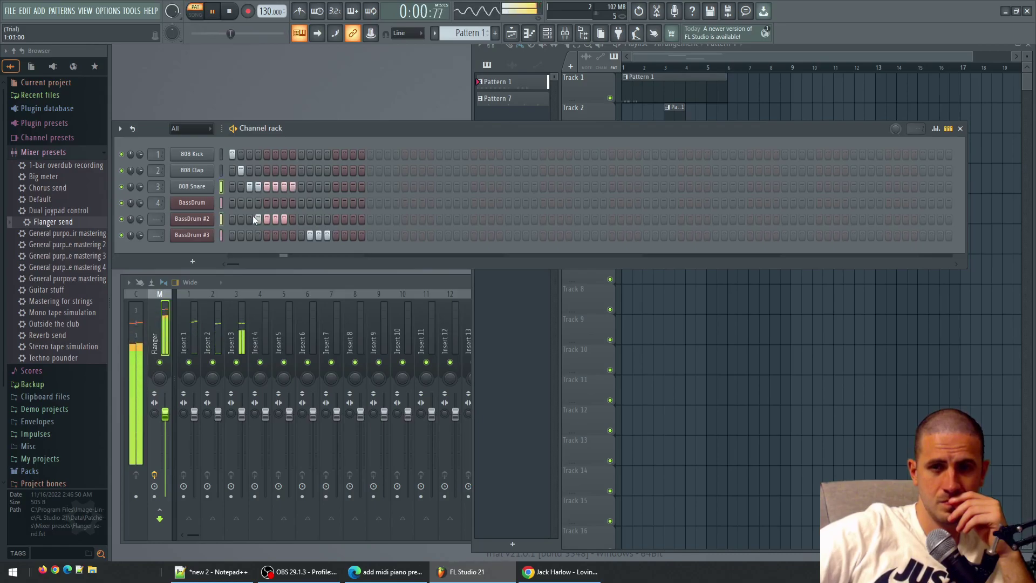
{"action": "left_click_drag", "start_coordinate": [252, 218], "coordinate": [296, 219]}
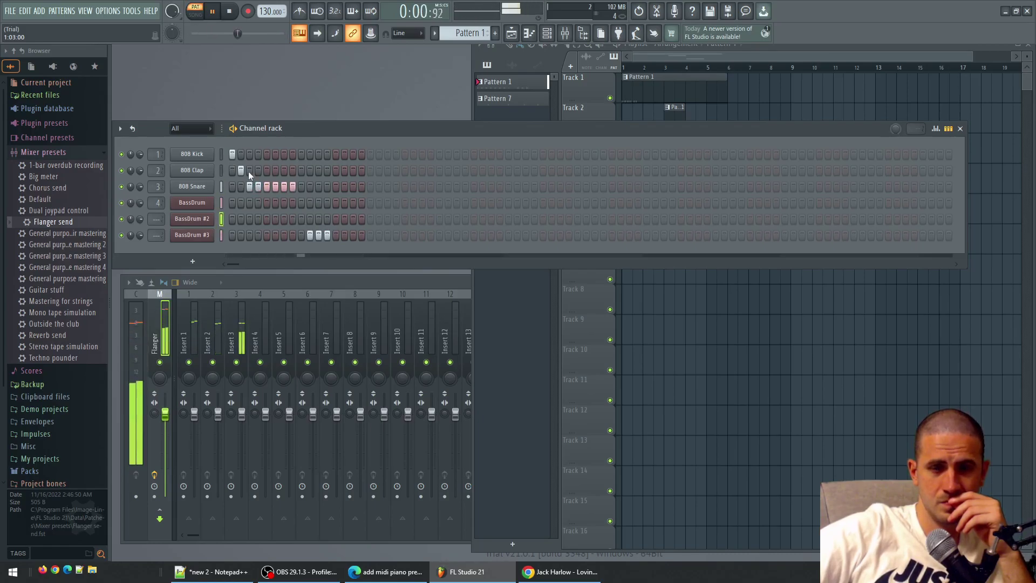
{"action": "mouse_move", "coordinate": [338, 233]}
{"action": "left_mouse_down"}
{"action": "mouse_move", "coordinate": [303, 234]}
{"action": "mouse_move", "coordinate": [336, 235]}
{"action": "left_mouse_up"}
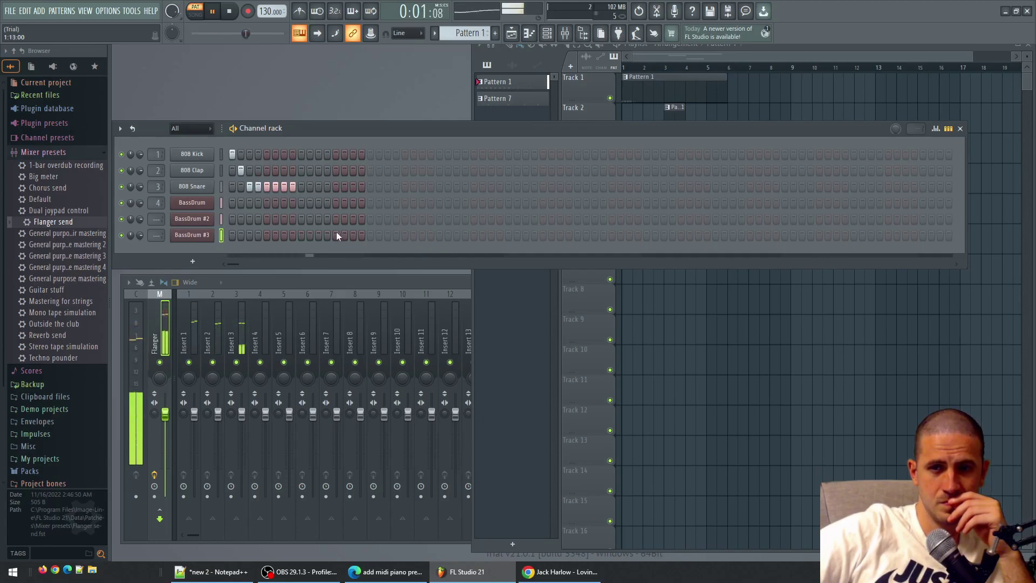
{"action": "left_click_drag", "start_coordinate": [257, 187], "coordinate": [293, 187]}
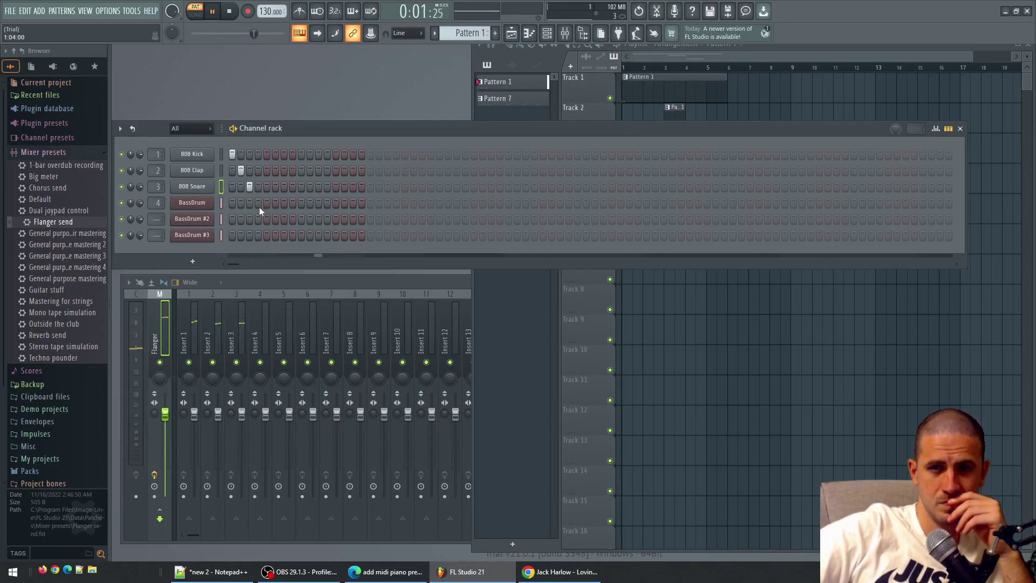
Turn on BassDrum #3 steps 4 through 9
{"action": "left_click", "coordinate": [259, 235]}
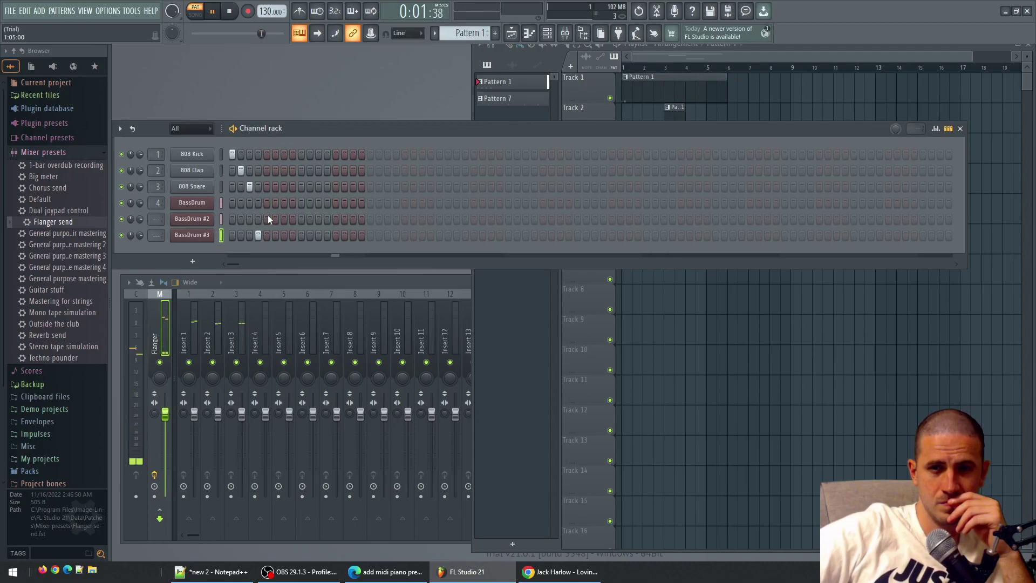
{"action": "left_click", "coordinate": [267, 235]}
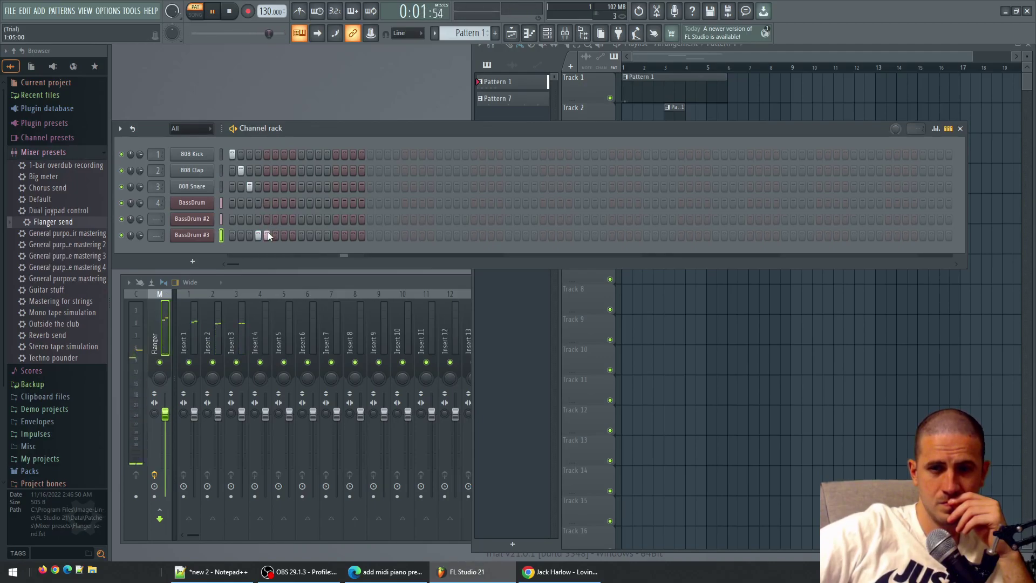
{"action": "left_click_drag", "start_coordinate": [268, 233], "coordinate": [303, 235]}
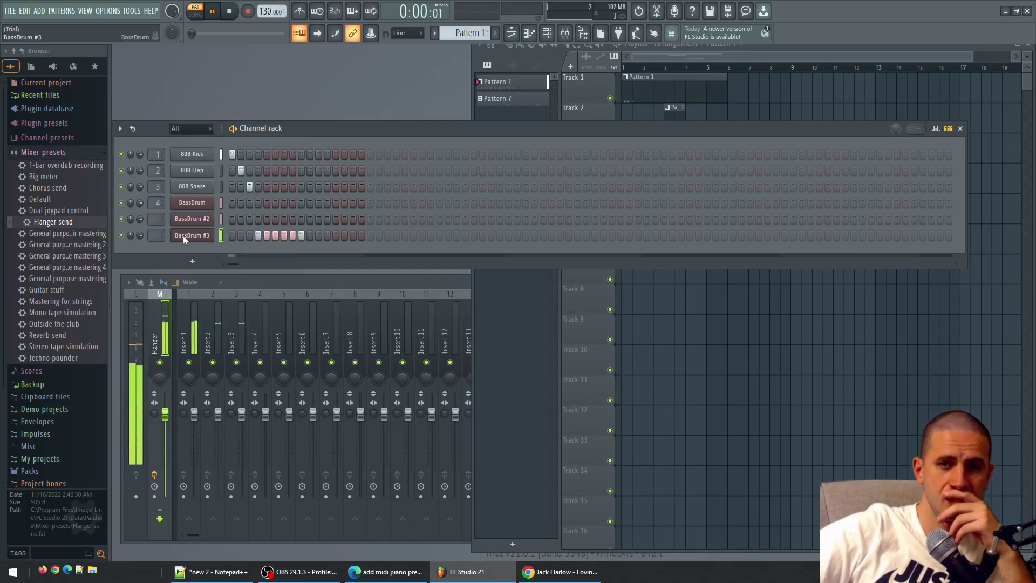
Open the Fruit Kick piano roll, delete all its notes with Ctrl+A, and close it
{"action": "right_click", "coordinate": [200, 235]}
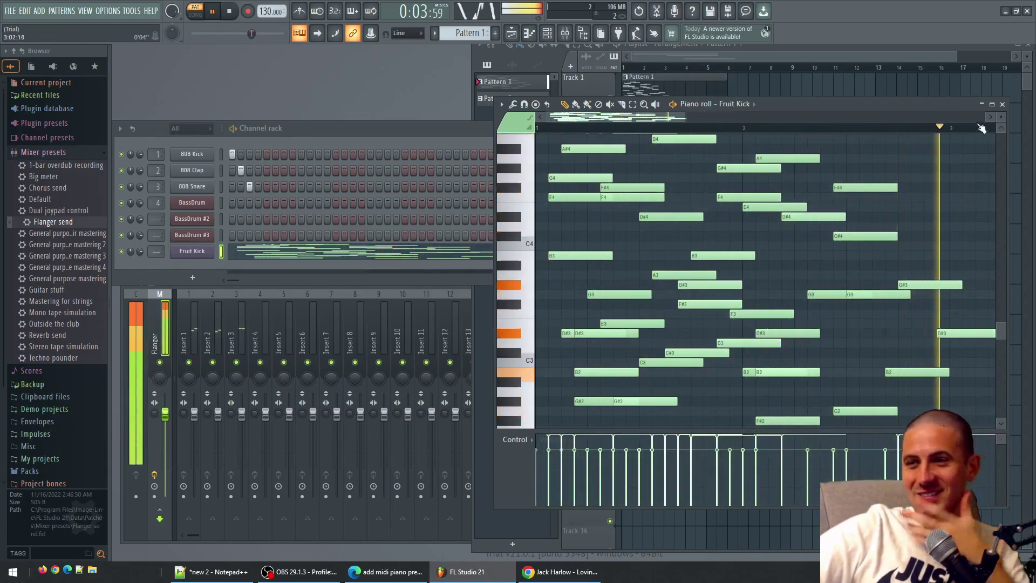
{"action": "left_click", "coordinate": [1002, 105]}
{"action": "left_click", "coordinate": [416, 249]}
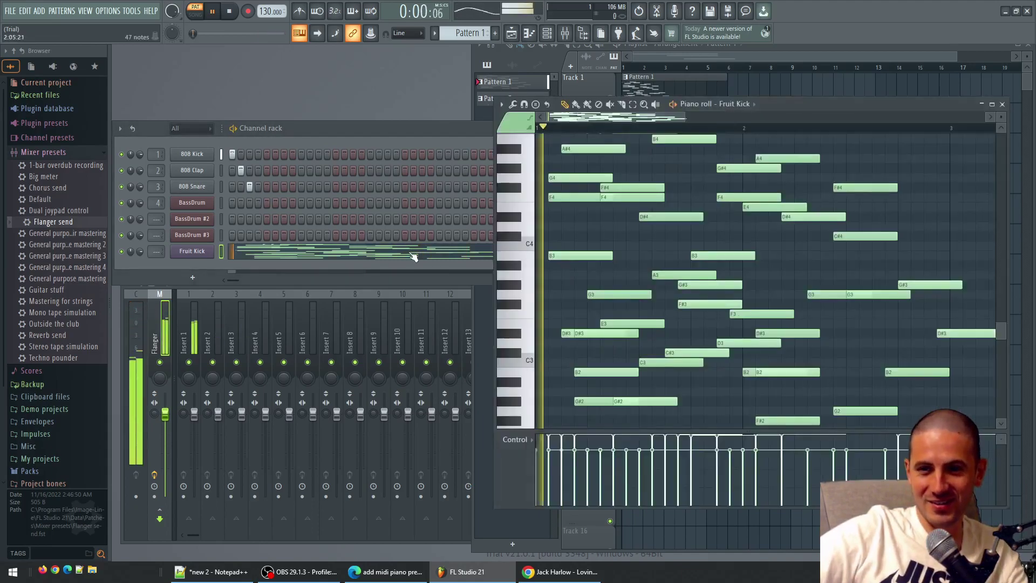
{"action": "key", "text": "ctrl+a"}
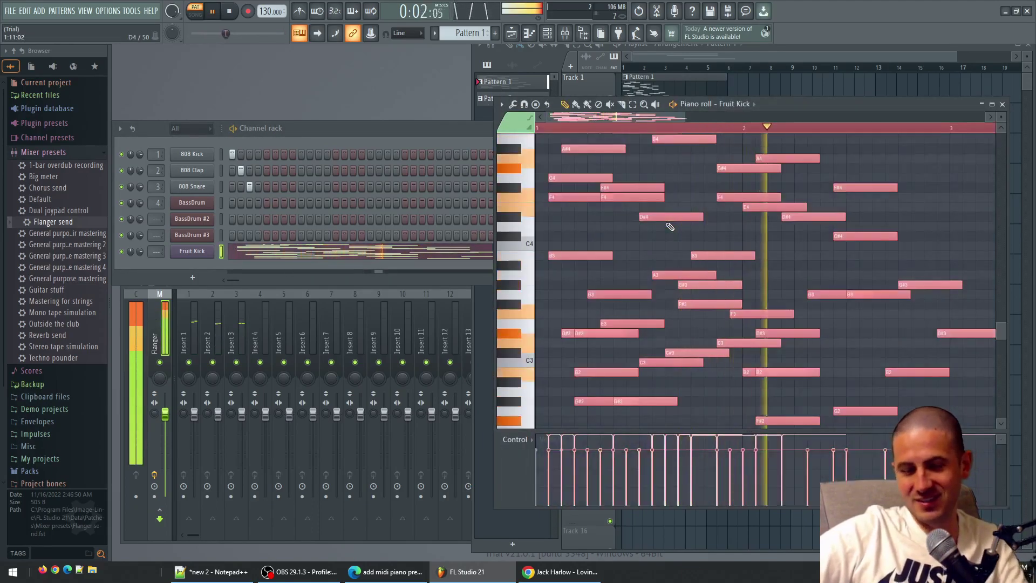
{"action": "key", "text": "Delete"}
{"action": "left_click", "coordinate": [1002, 103]}
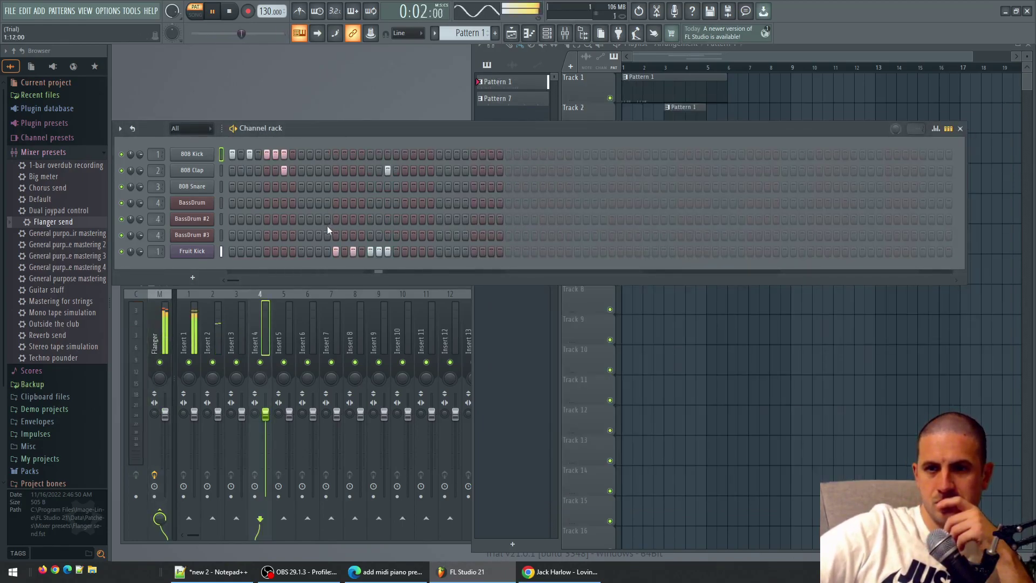
Dismiss the Fruit Kick channel menu and add two 808 Snare hits
{"action": "right_click", "coordinate": [194, 254]}
{"action": "left_click", "coordinate": [194, 255]}
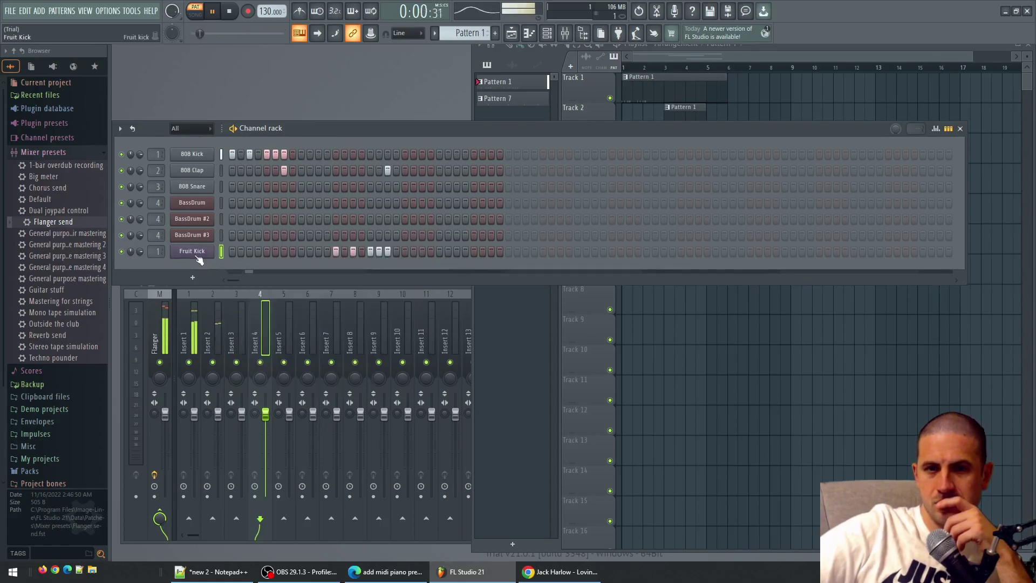
{"action": "left_click", "coordinate": [389, 187]}
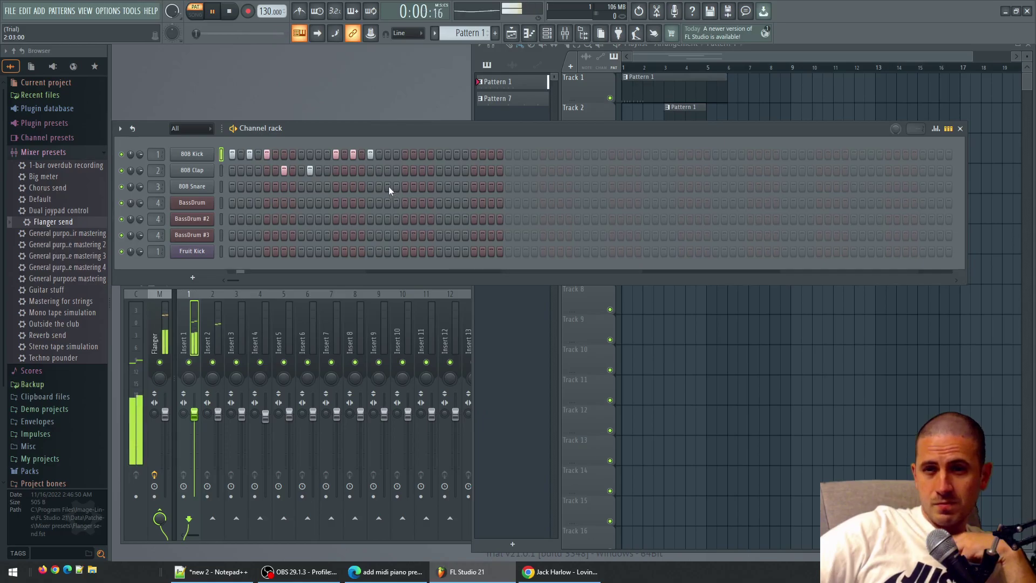
{"action": "left_click", "coordinate": [406, 186]}
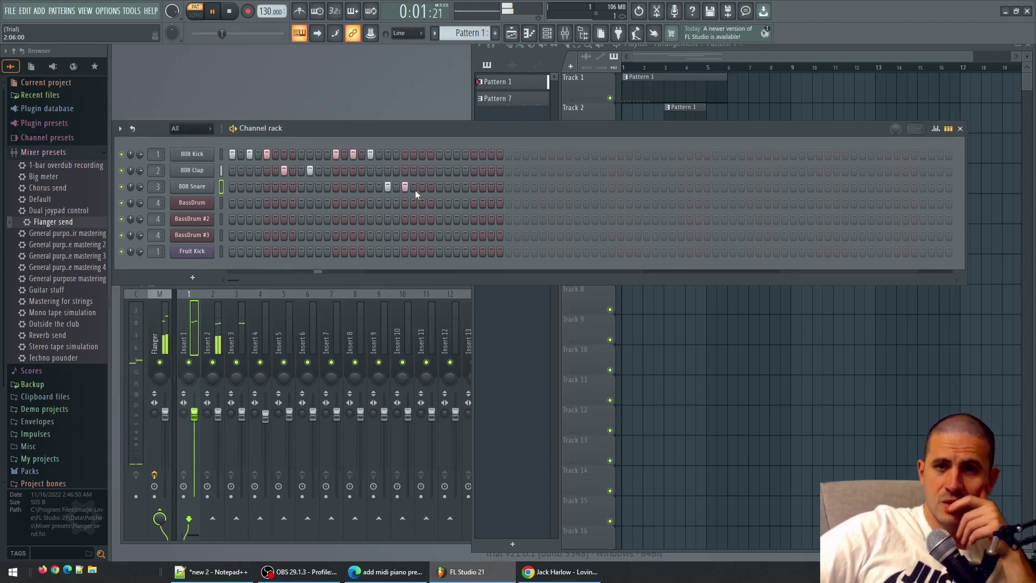
Add later 808 Kick and Clap hits, with a kick past step 32 lengthening the pattern
{"action": "left_click", "coordinate": [414, 154]}
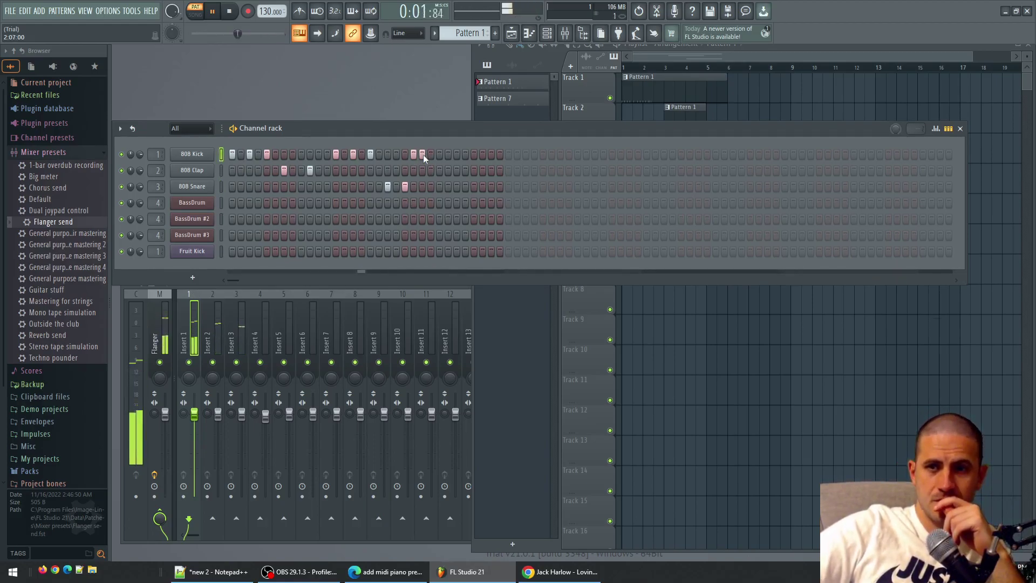
{"action": "left_click", "coordinate": [439, 154]}
{"action": "left_click", "coordinate": [474, 154]}
{"action": "left_click", "coordinate": [456, 170]}
{"action": "left_click", "coordinate": [466, 170]}
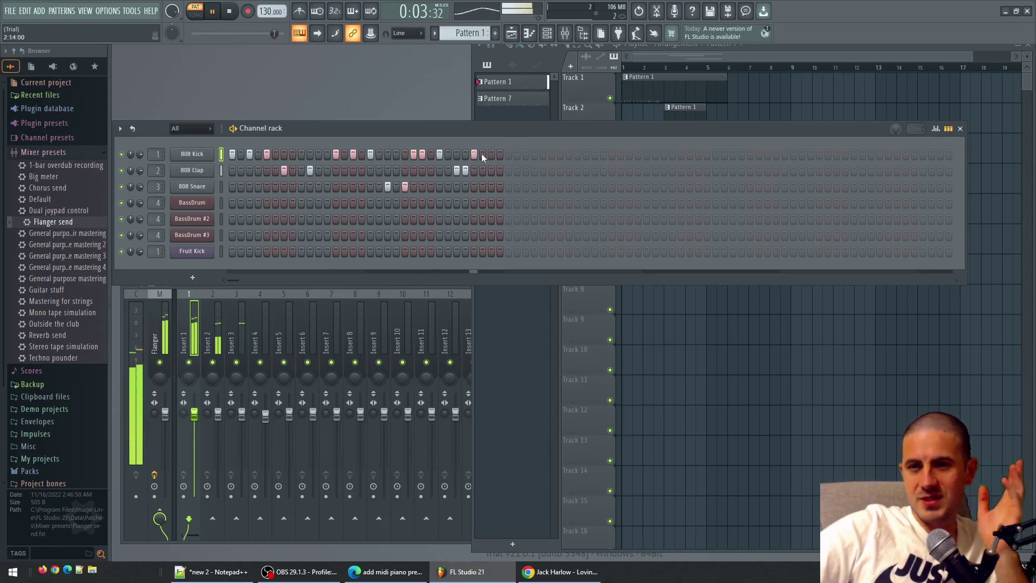
{"action": "left_click", "coordinate": [483, 155]}
{"action": "left_click", "coordinate": [499, 153]}
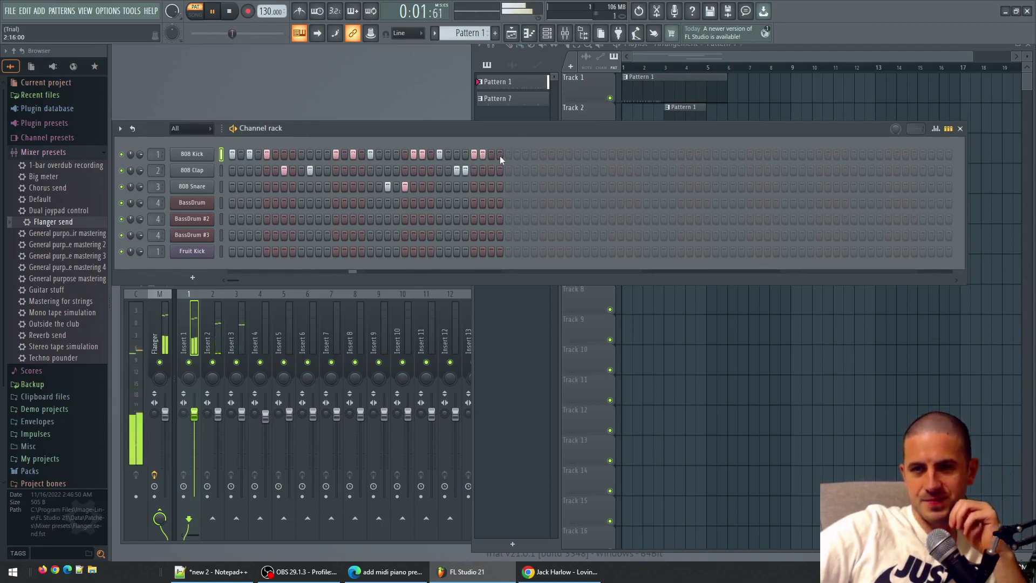
{"action": "left_click", "coordinate": [508, 154]}
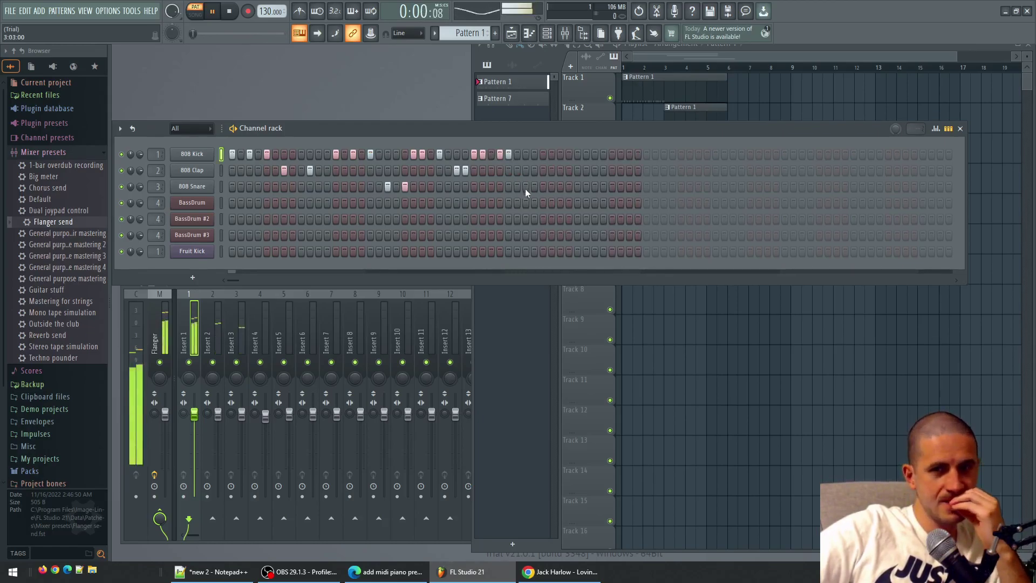
Add 808 Snare and Clap hits in the next bar, removing two stray snare steps
{"action": "left_click", "coordinate": [517, 186]}
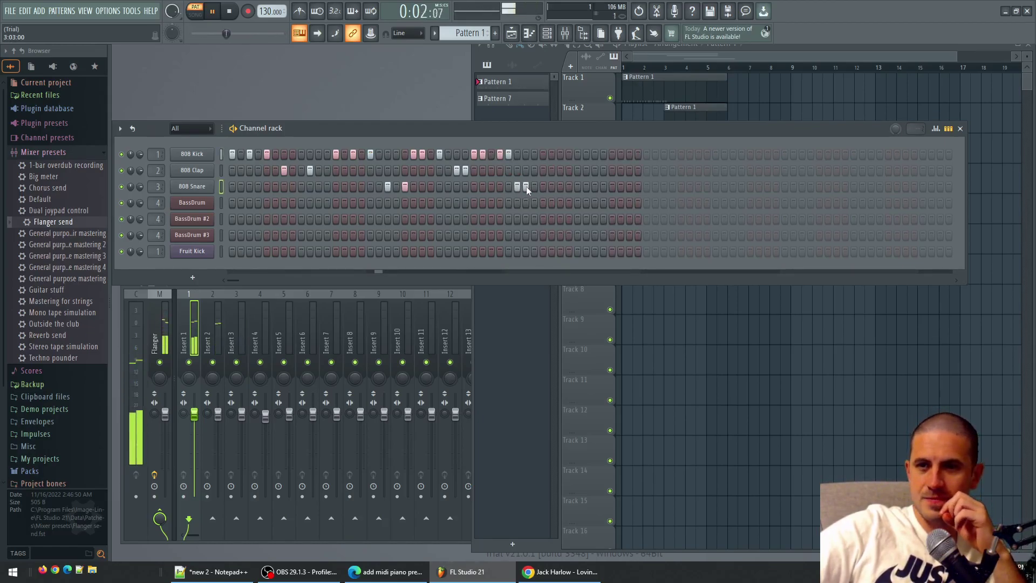
{"action": "left_click", "coordinate": [534, 187]}
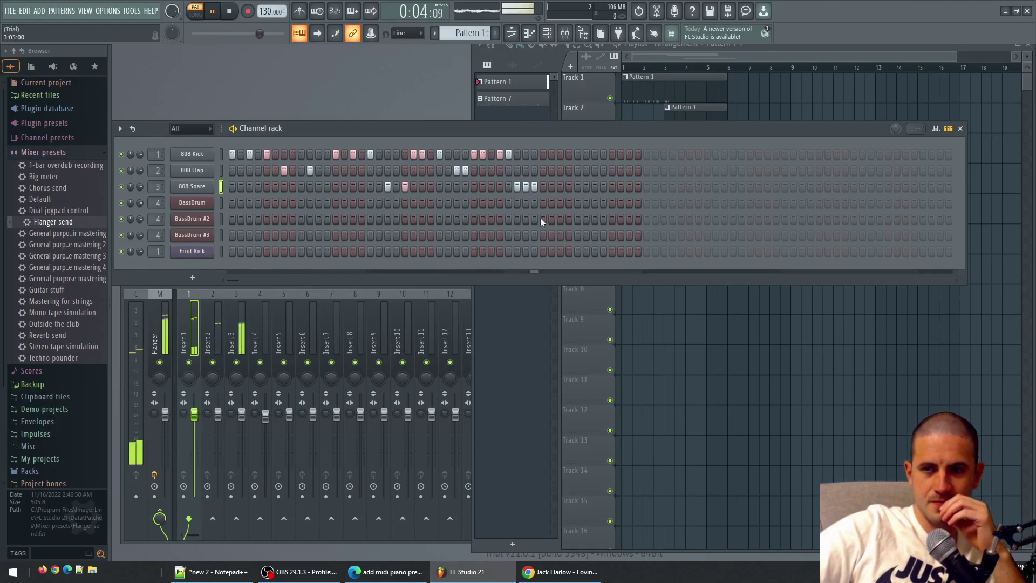
{"action": "left_click", "coordinate": [526, 171]}
{"action": "right_click", "coordinate": [534, 188]}
{"action": "right_click", "coordinate": [525, 187]}
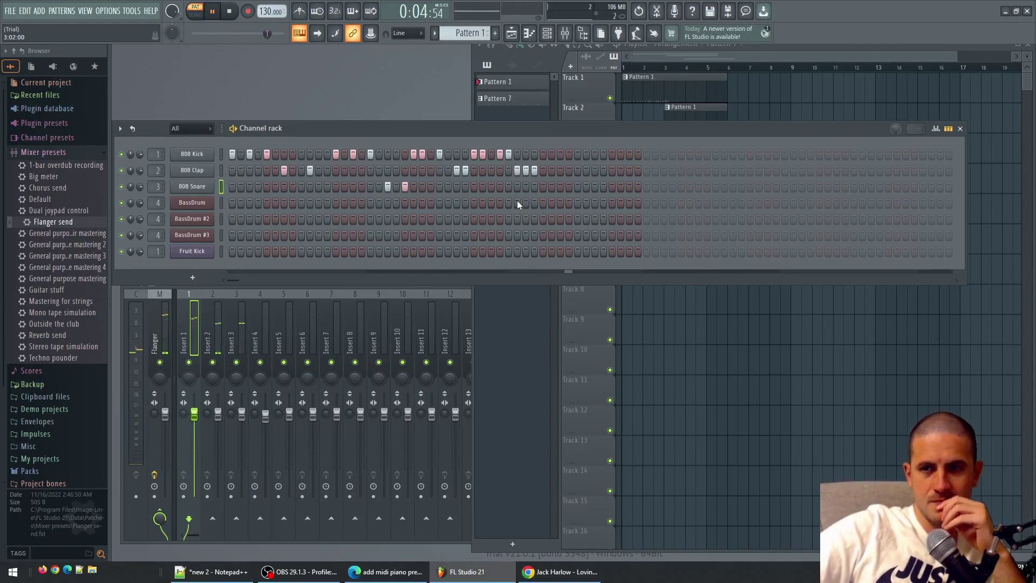
Add more Kick and Snare hits plus rolls across BassDrum, BassDrum #2 and #3
{"action": "left_click", "coordinate": [577, 155]}
{"action": "left_click", "coordinate": [595, 155]}
{"action": "left_click", "coordinate": [543, 187]}
{"action": "left_click_drag", "start_coordinate": [612, 203], "coordinate": [621, 203]}
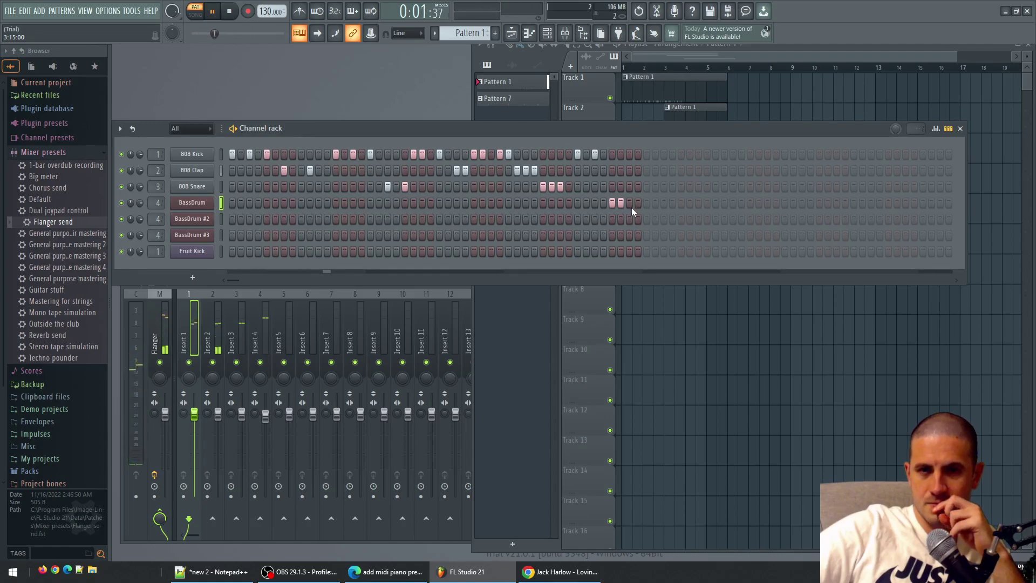
{"action": "left_click", "coordinate": [627, 220]}
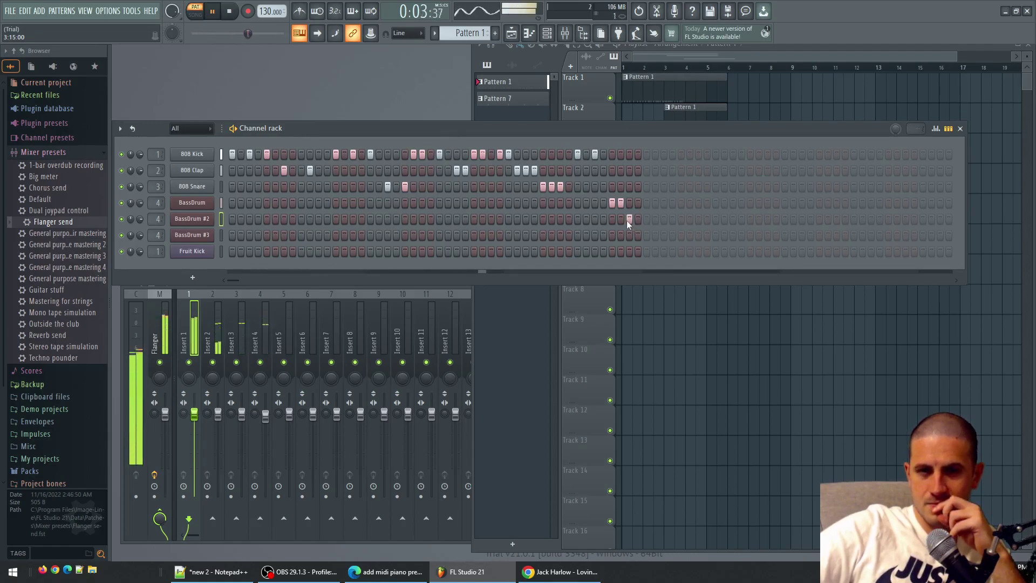
{"action": "left_click", "coordinate": [638, 235]}
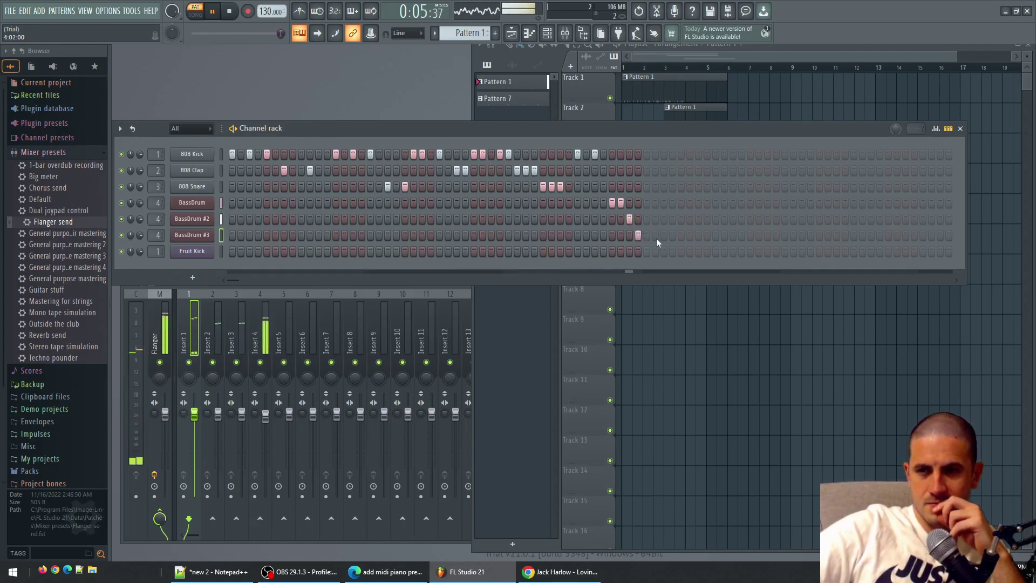
{"action": "mouse_move", "coordinate": [655, 234]}
{"action": "left_mouse_down"}
{"action": "mouse_move", "coordinate": [681, 234]}
{"action": "mouse_move", "coordinate": [636, 219]}
{"action": "left_mouse_up"}
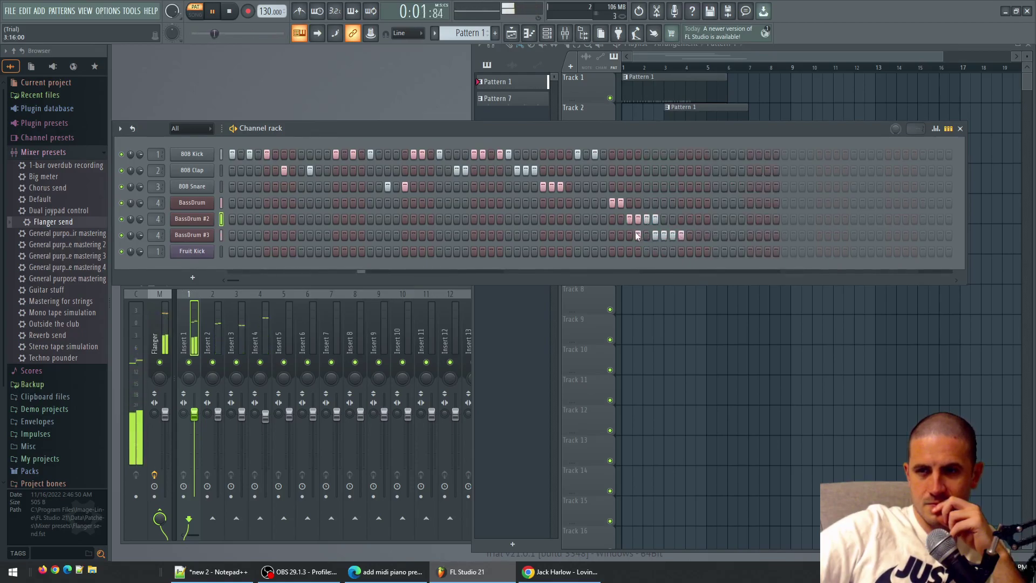
Remove two stray BassDrum #3 hits and undo the last change
{"action": "right_click", "coordinate": [638, 235]}
{"action": "right_click", "coordinate": [655, 234]}
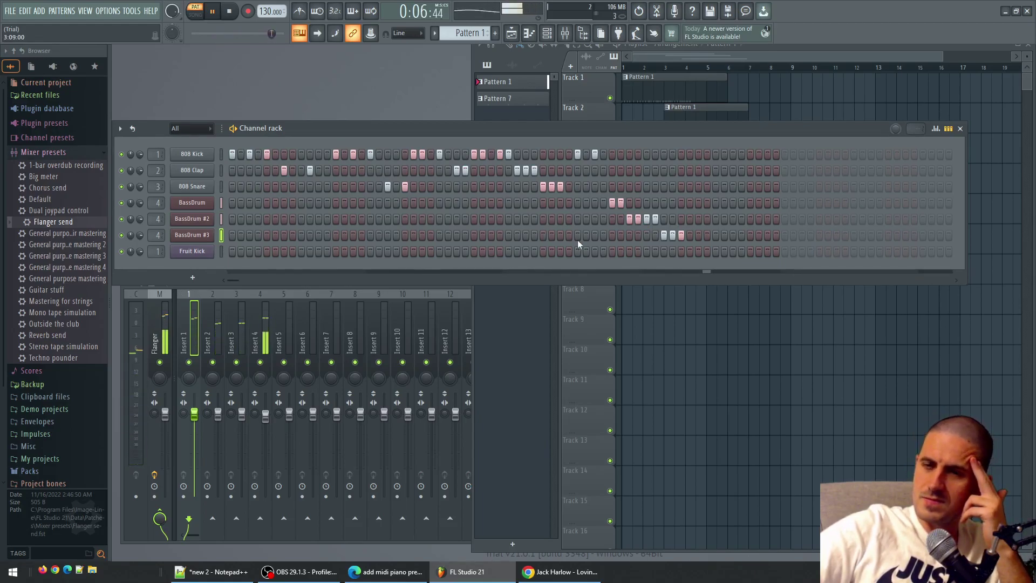
{"action": "key", "text": "ctrl+z"}
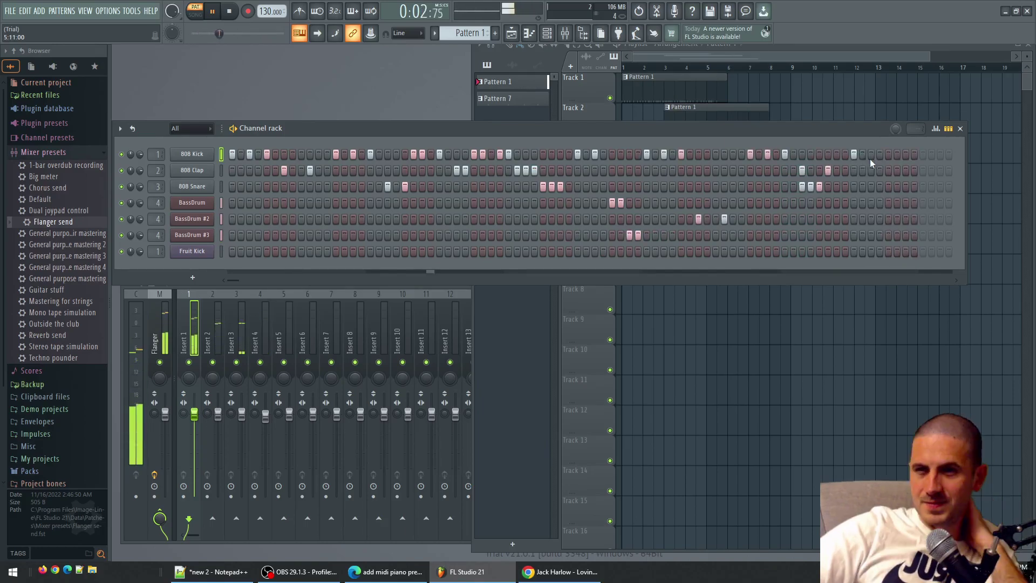
Add 808 Kick and 808 Clap hits in the final steps of the pattern
{"action": "left_click", "coordinate": [888, 155]}
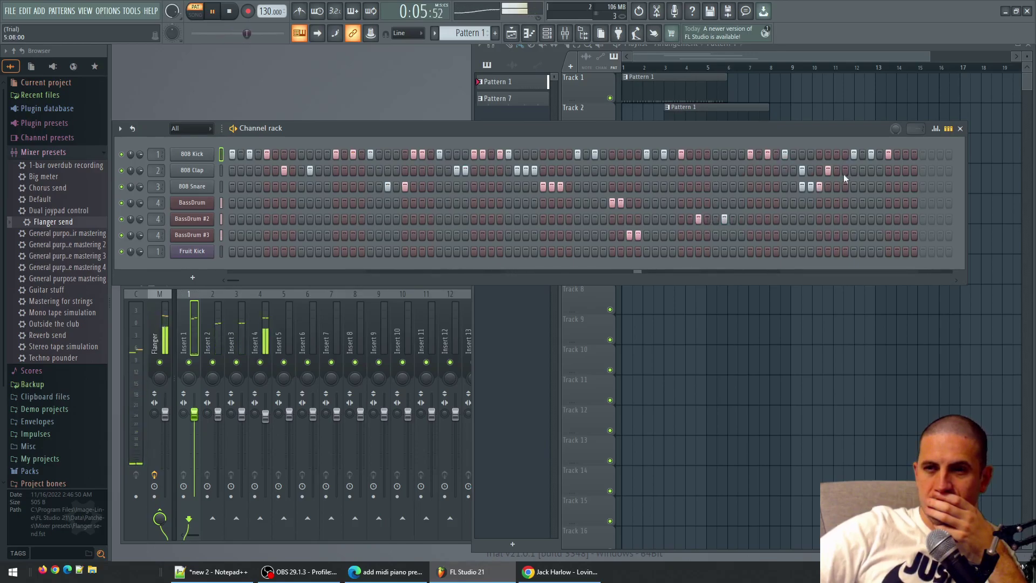
{"action": "left_click", "coordinate": [863, 154]}
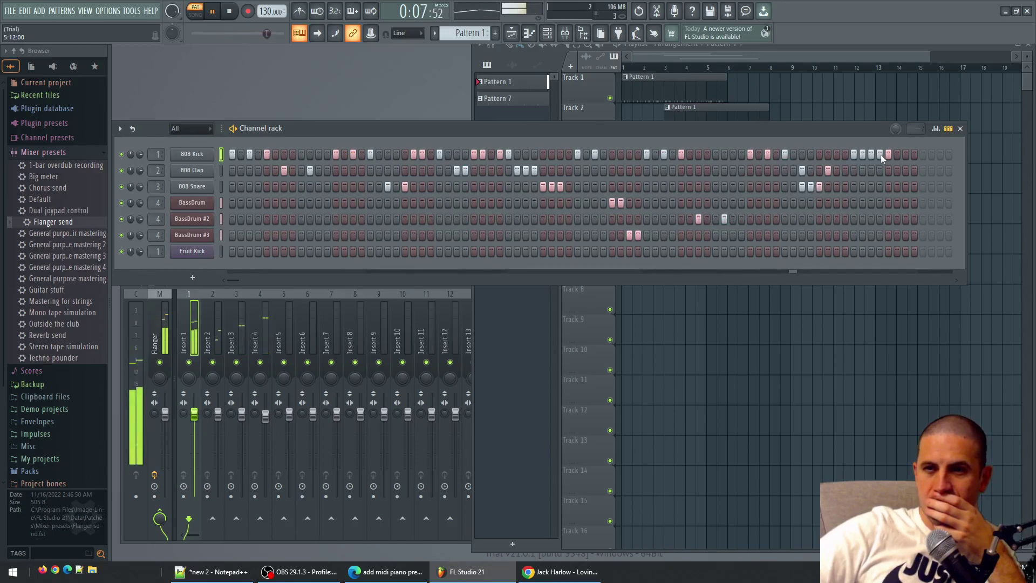
{"action": "left_click", "coordinate": [881, 155]}
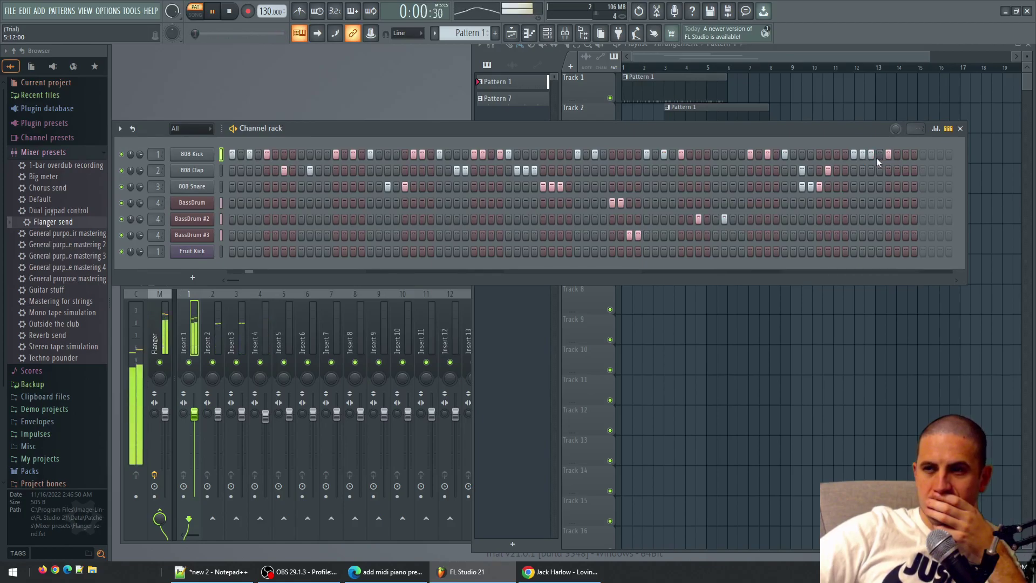
{"action": "left_click", "coordinate": [871, 154]}
{"action": "left_click", "coordinate": [914, 154]}
{"action": "left_click", "coordinate": [897, 170]}
{"action": "left_click", "coordinate": [905, 170]}
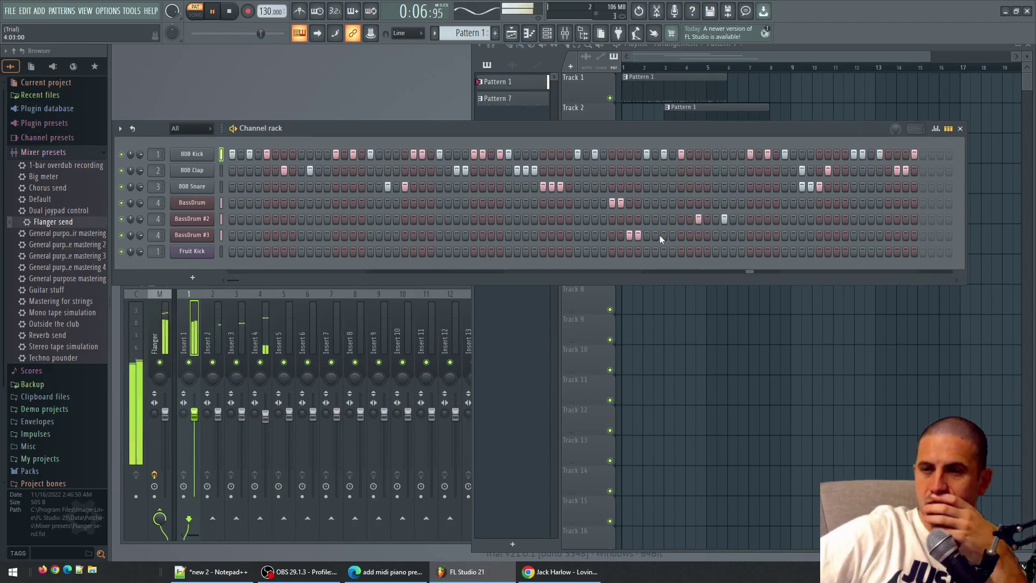
Adjust Slide in the BassDrum #2 plugin, then delete the BassDrum #2 and Fruit Kick channels
{"action": "right_click", "coordinate": [191, 223]}
{"action": "left_click", "coordinate": [188, 222]}
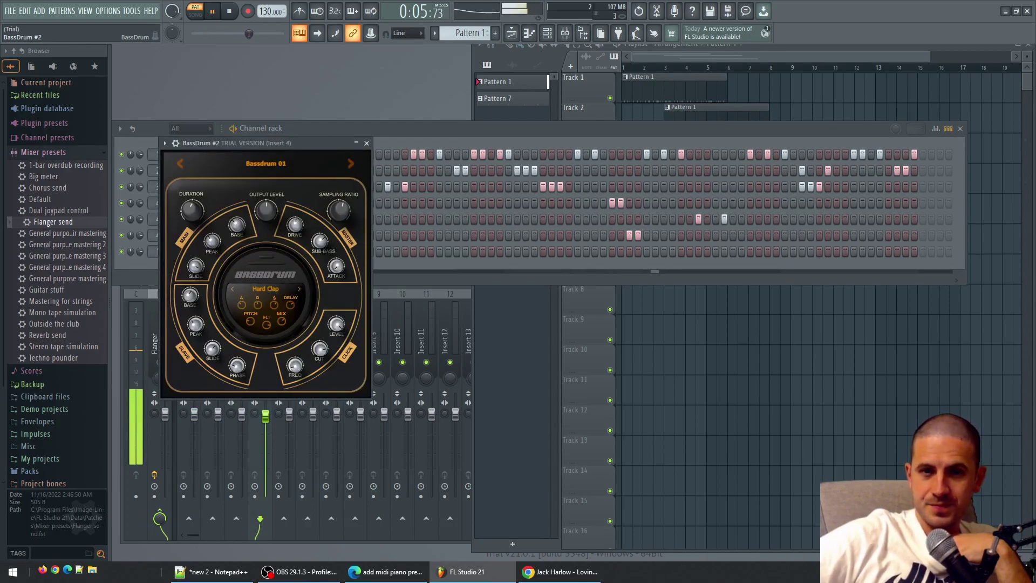
{"action": "left_click", "coordinate": [195, 265]}
{"action": "key", "text": "alt+Delete"}
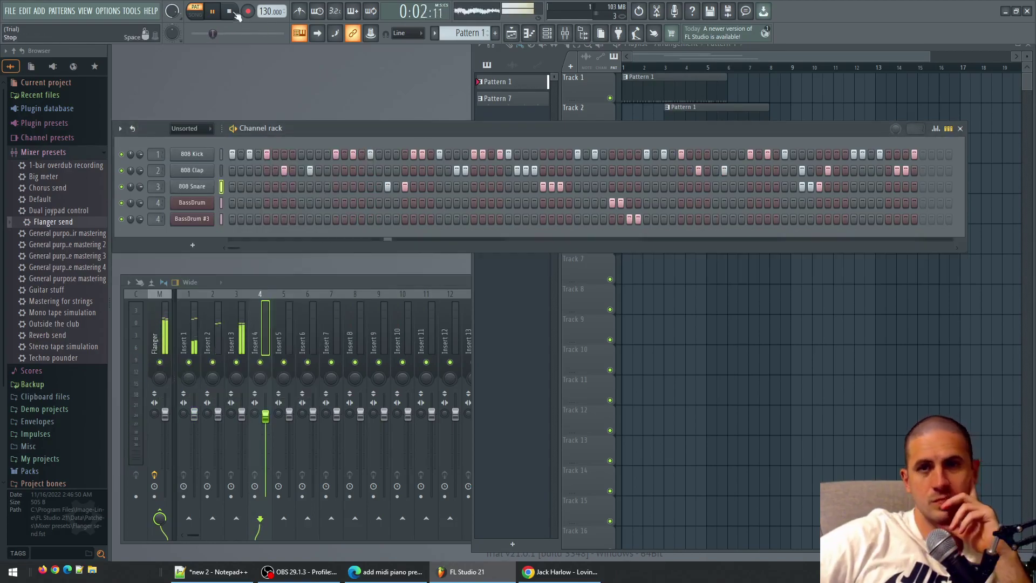
Stop playback, select the 808 Snare channel, and restart the beat
{"action": "left_click", "coordinate": [214, 12]}
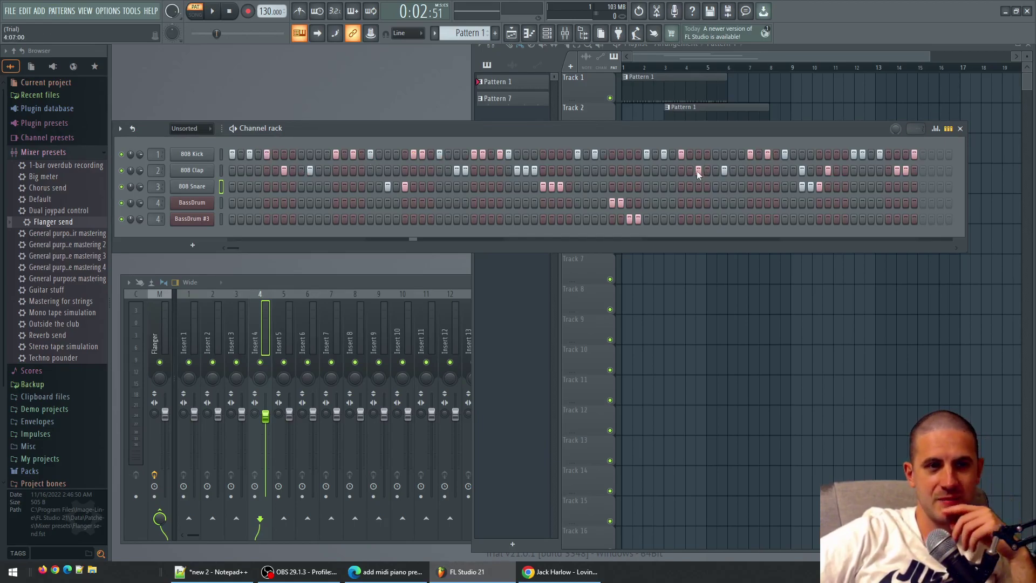
{"action": "left_click", "coordinate": [223, 186]}
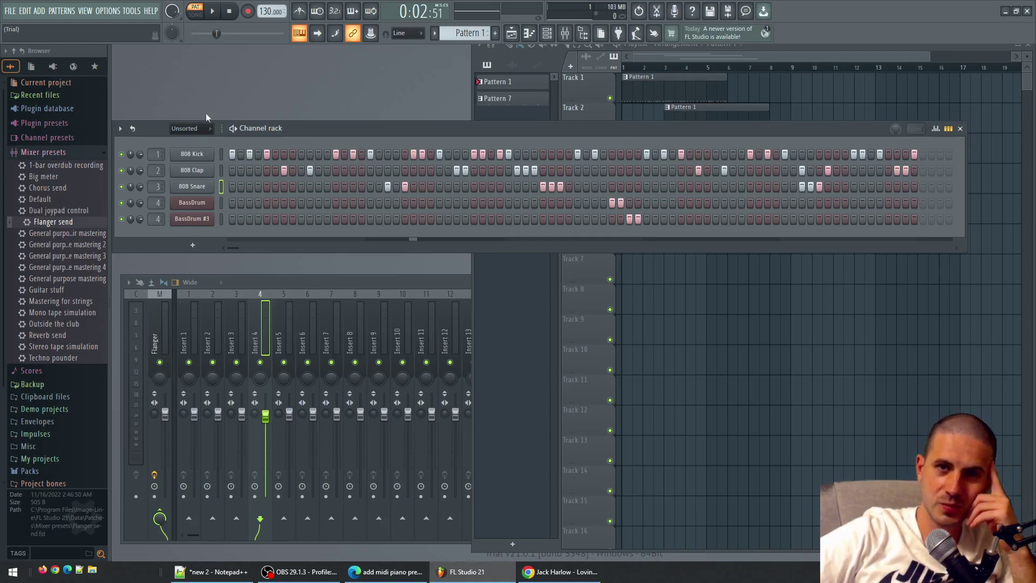
{"action": "left_click", "coordinate": [212, 10]}
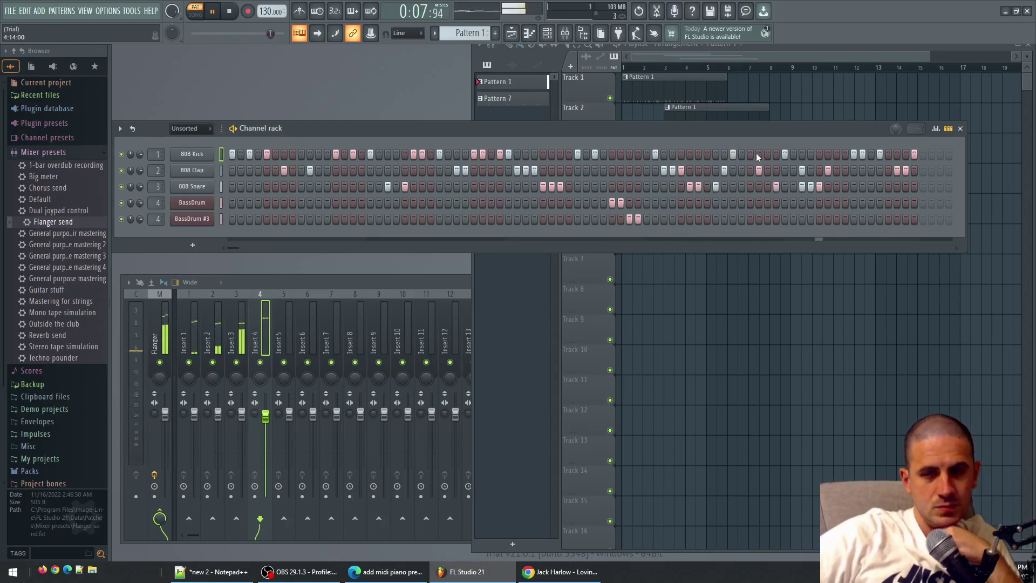
{"action": "left_click", "coordinate": [751, 171]}
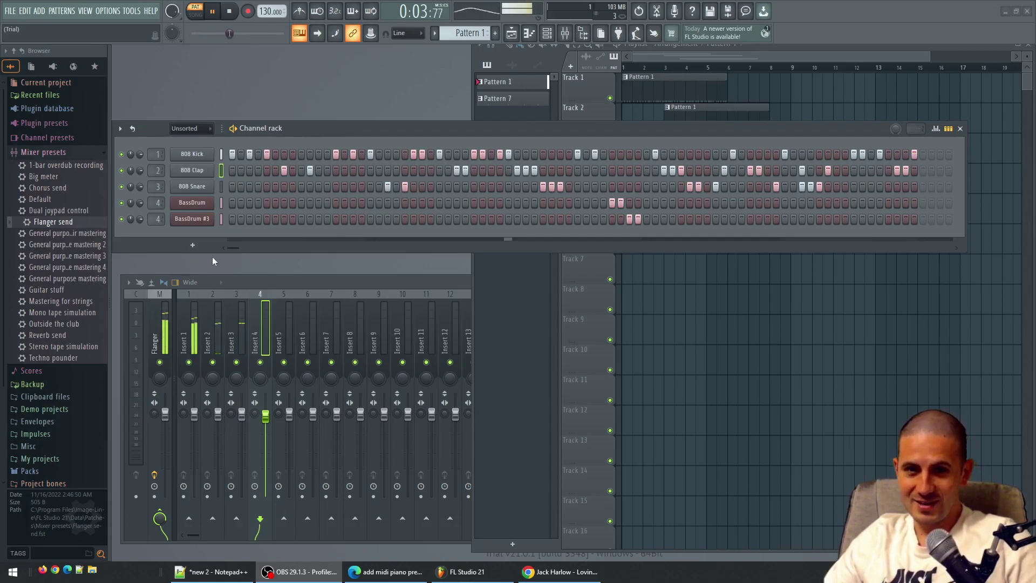
{"action": "left_click_drag", "start_coordinate": [232, 247], "coordinate": [639, 249]}
{"action": "left_click_drag", "start_coordinate": [883, 264], "coordinate": [156, 259]}
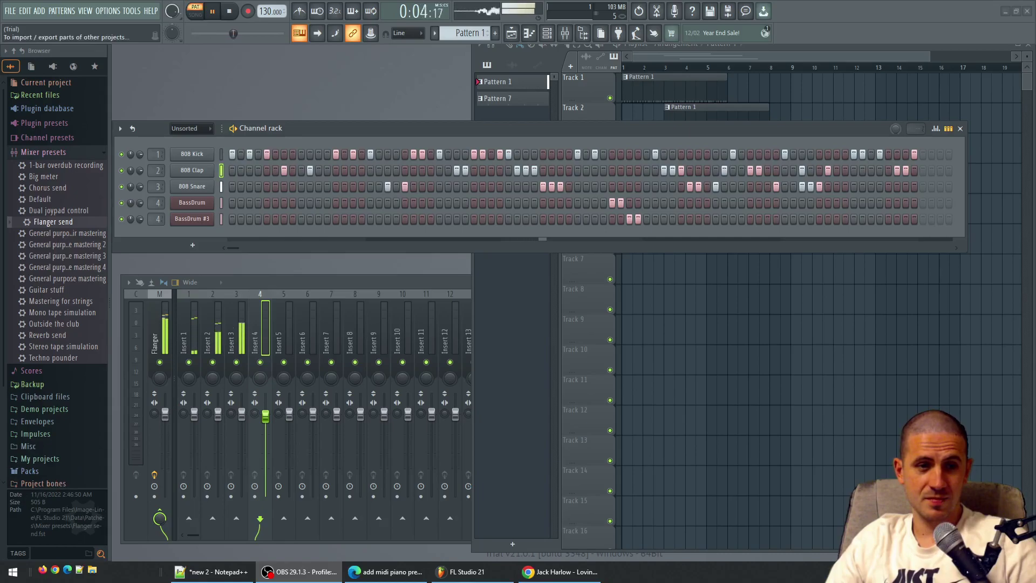
Stop playback of the five-row drum pattern with Space
{"action": "key", "text": "space"}
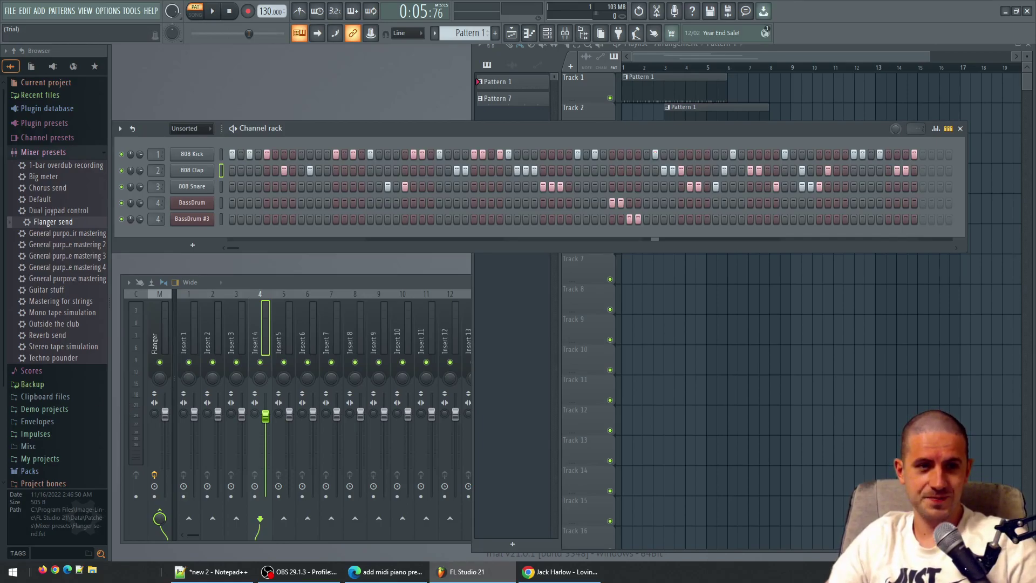
Switch to OBS and back to FL Studio, then open the FILE menu
{"action": "left_click", "coordinate": [297, 571]}
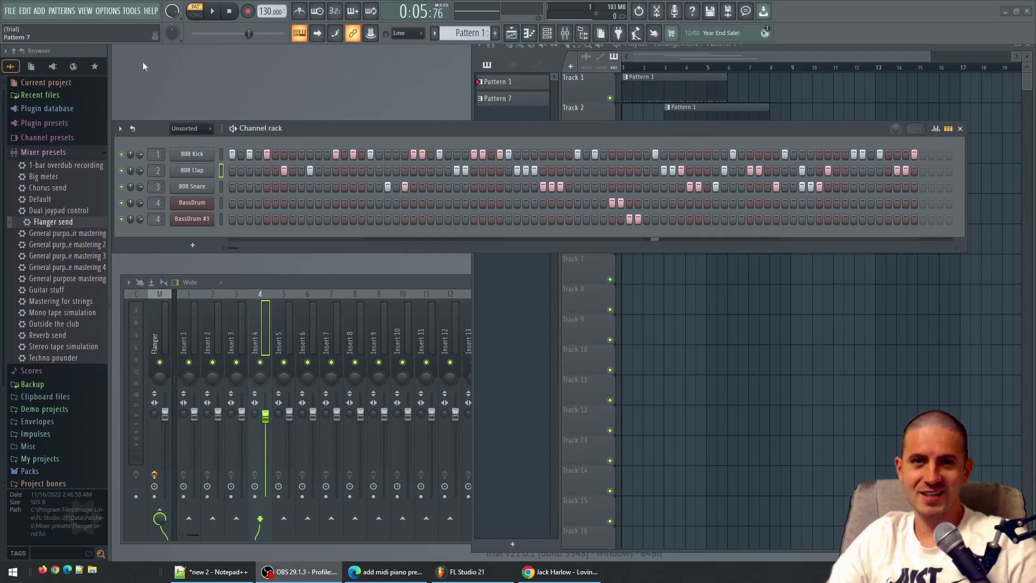
{"action": "left_click", "coordinate": [244, 83]}
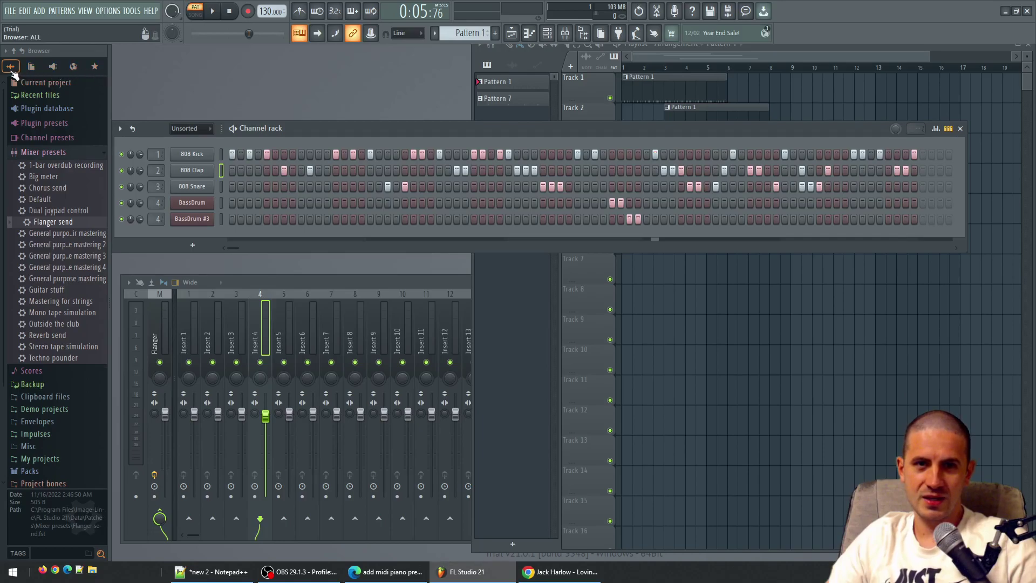
{"action": "left_click", "coordinate": [11, 10]}
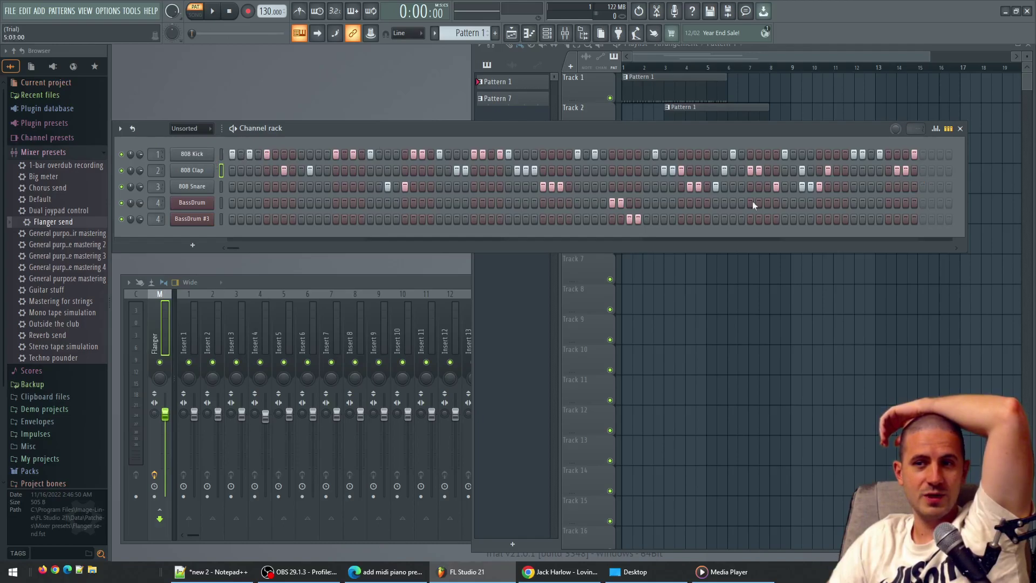
Check the 808 Kick and Clap sample settings, leaving the 808 Snare sampler open
{"action": "left_click", "coordinate": [194, 155]}
{"action": "left_click", "coordinate": [443, 128]}
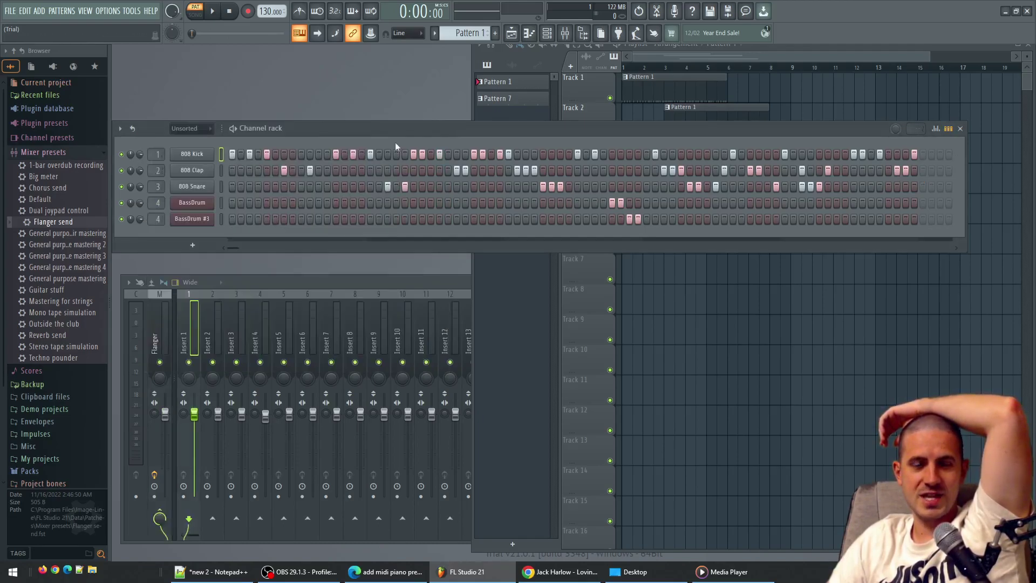
{"action": "left_click", "coordinate": [195, 170]}
{"action": "left_click", "coordinate": [450, 143]}
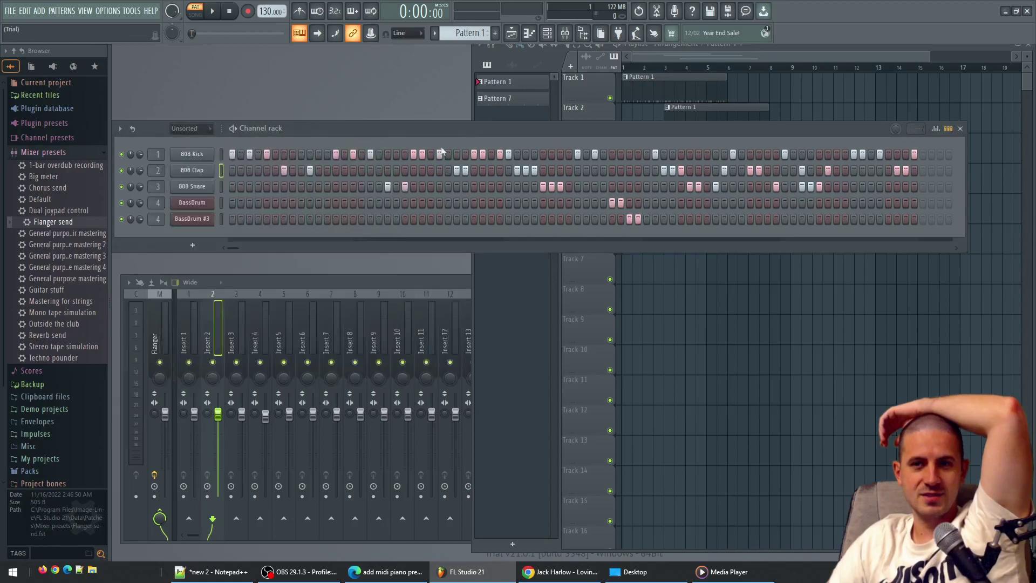
{"action": "left_click", "coordinate": [194, 187]}
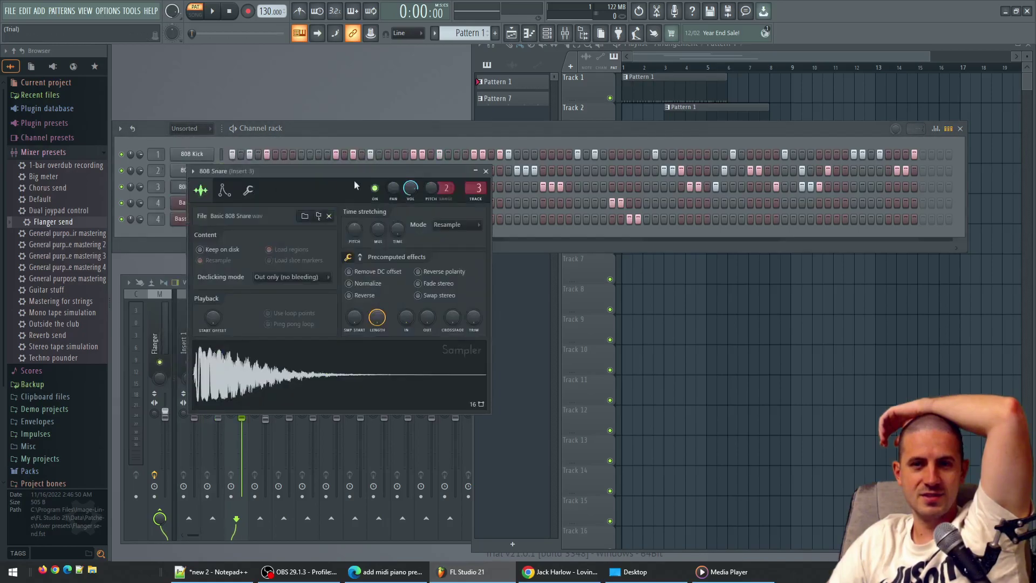
Close the 808 Snare Sampler window
{"action": "left_click", "coordinate": [485, 172]}
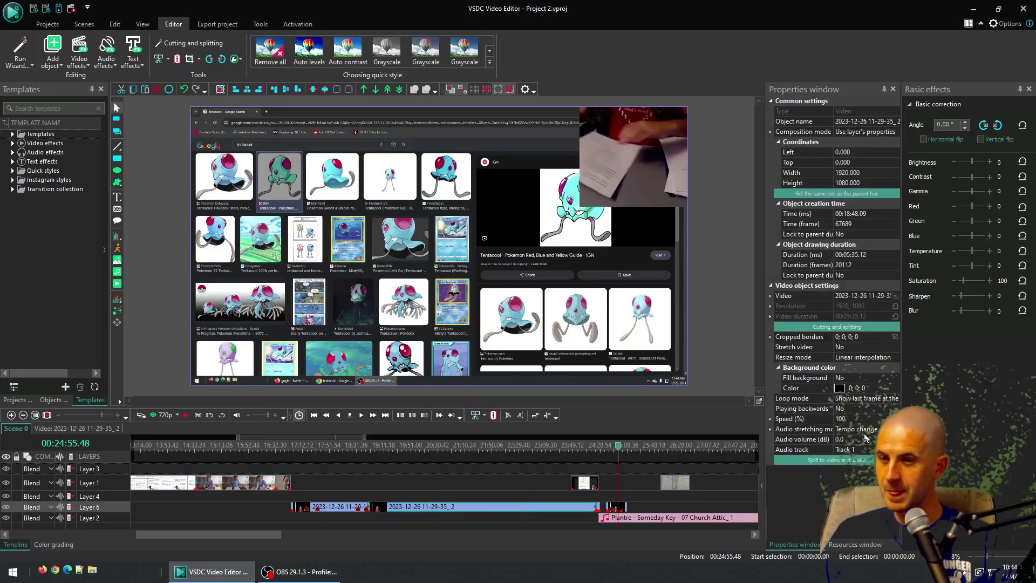
Set the recorded video clip's Speed (%) to 3000
{"action": "left_click", "coordinate": [855, 420]}
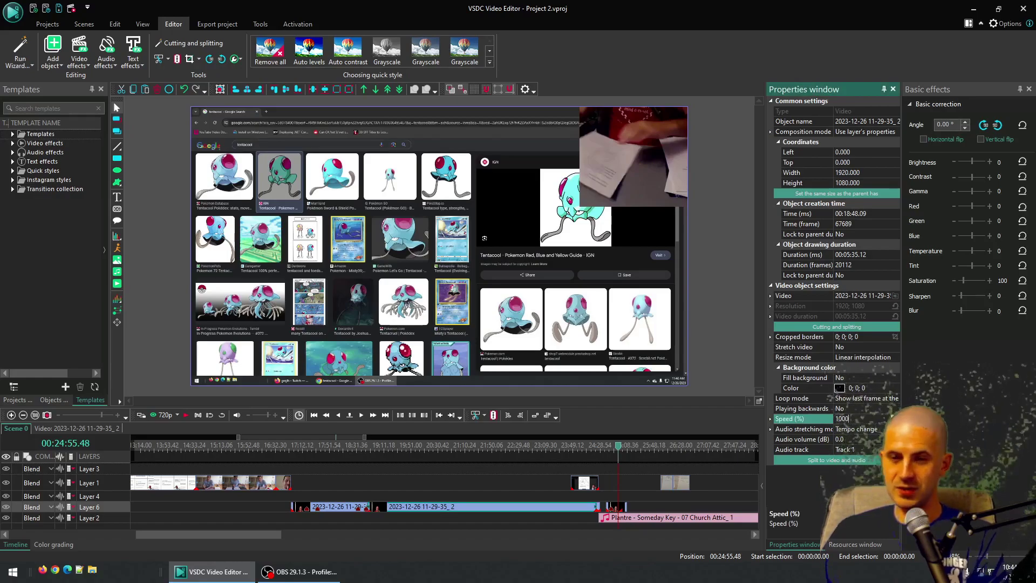
{"action": "type", "text": "1000"}
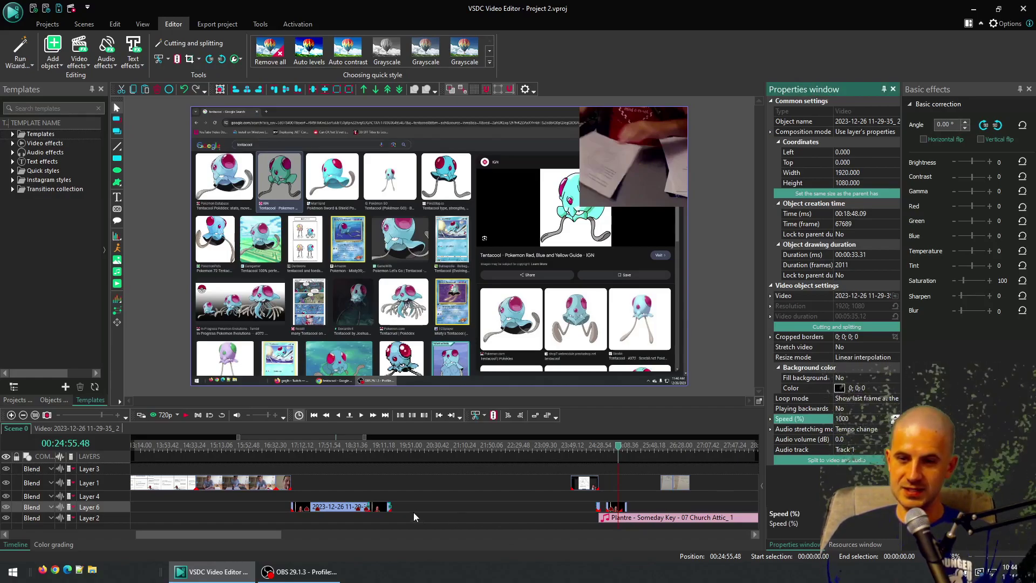
{"action": "left_click", "coordinate": [400, 508]}
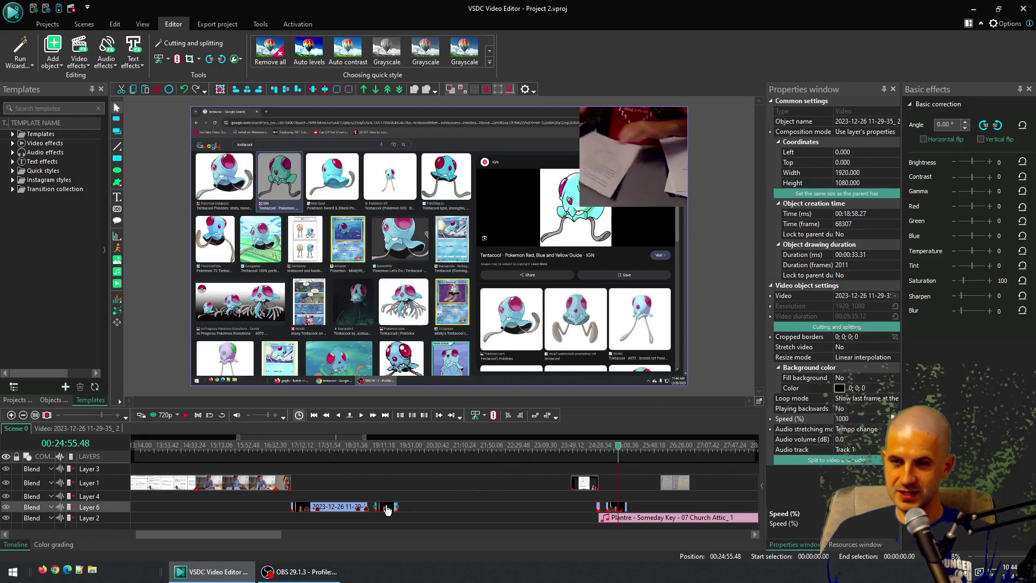
{"action": "left_click", "coordinate": [865, 419]}
{"action": "type", "text": "3000"}
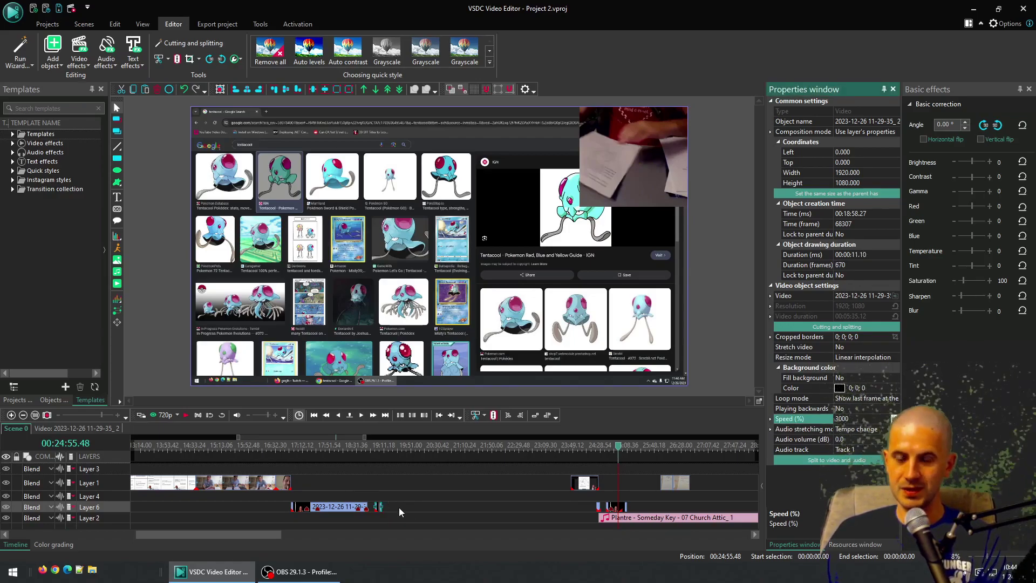
Preview the sped-up clip, then slide the Plantre audio clip left beside it
{"action": "left_click", "coordinate": [376, 447]}
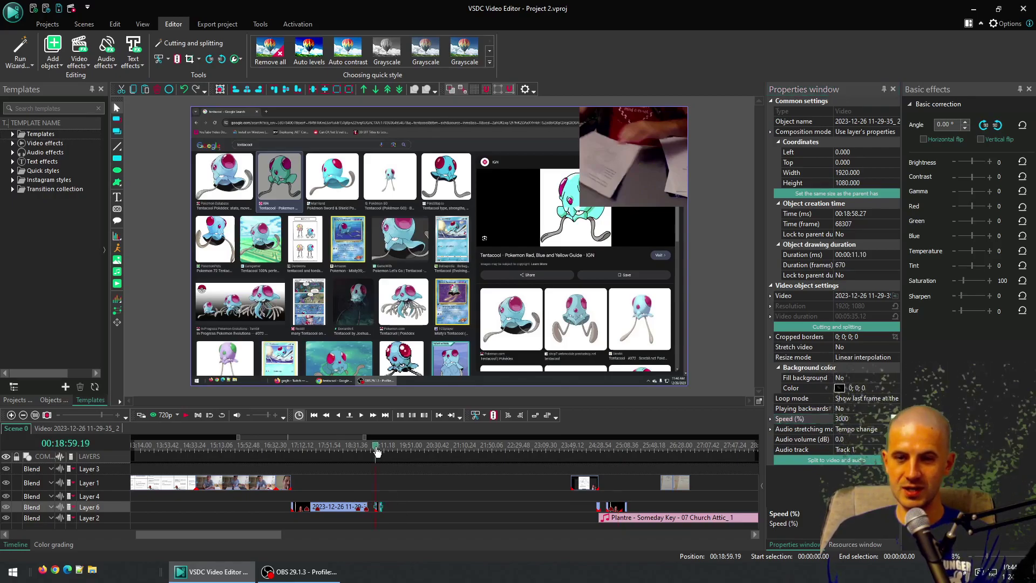
{"action": "left_click", "coordinate": [190, 416]}
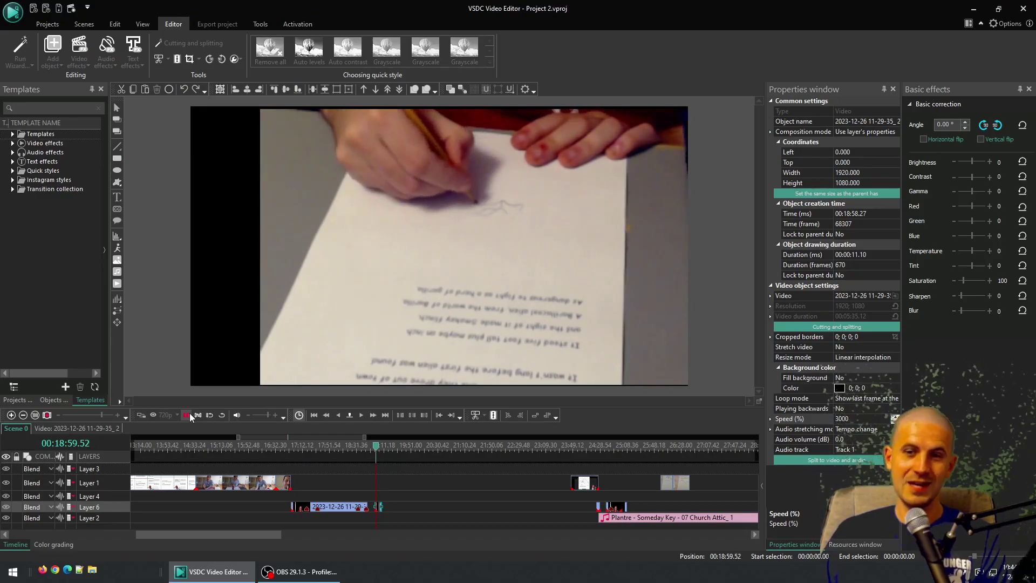
{"action": "key", "text": "space"}
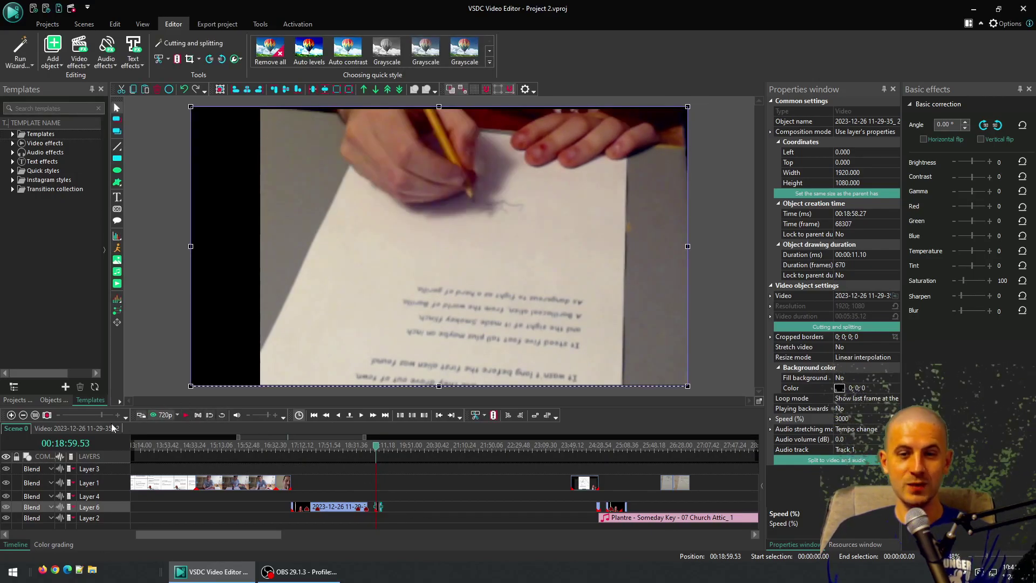
{"action": "left_click", "coordinate": [11, 415]}
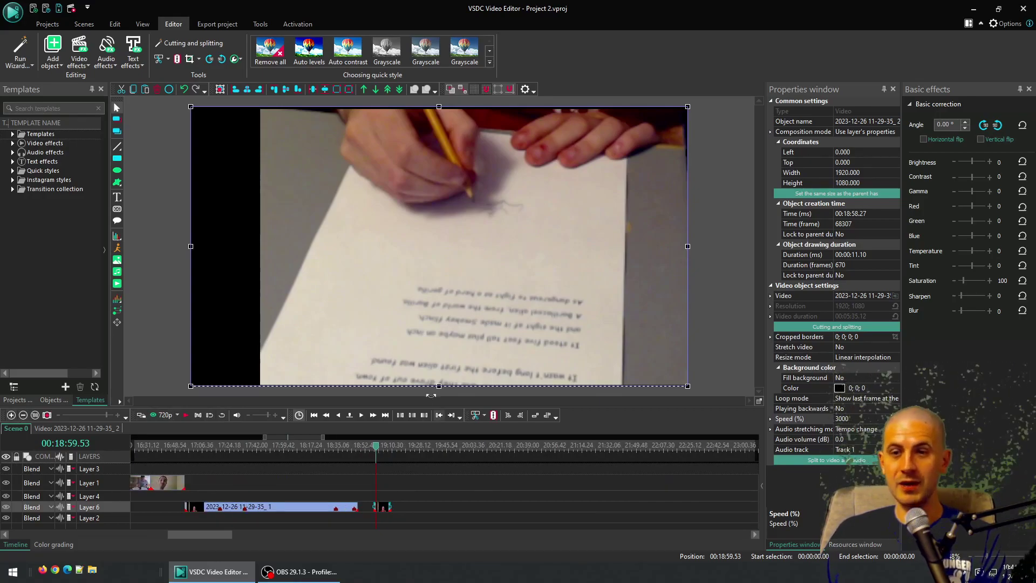
{"action": "left_click_drag", "start_coordinate": [201, 535], "coordinate": [226, 538]}
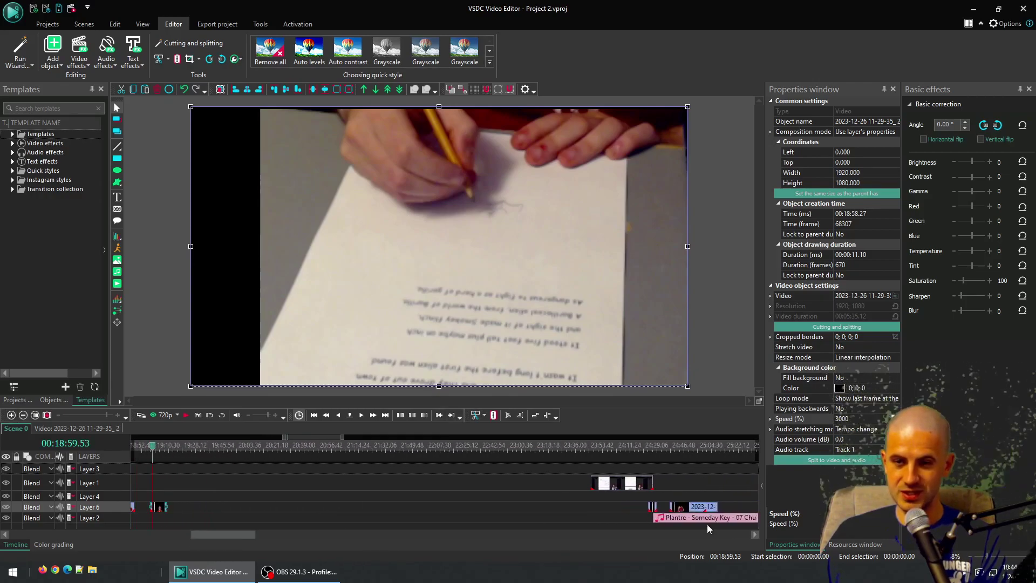
{"action": "mouse_move", "coordinate": [707, 525]}
{"action": "left_mouse_down"}
{"action": "mouse_move", "coordinate": [189, 522]}
{"action": "mouse_move", "coordinate": [198, 534]}
{"action": "left_mouse_up"}
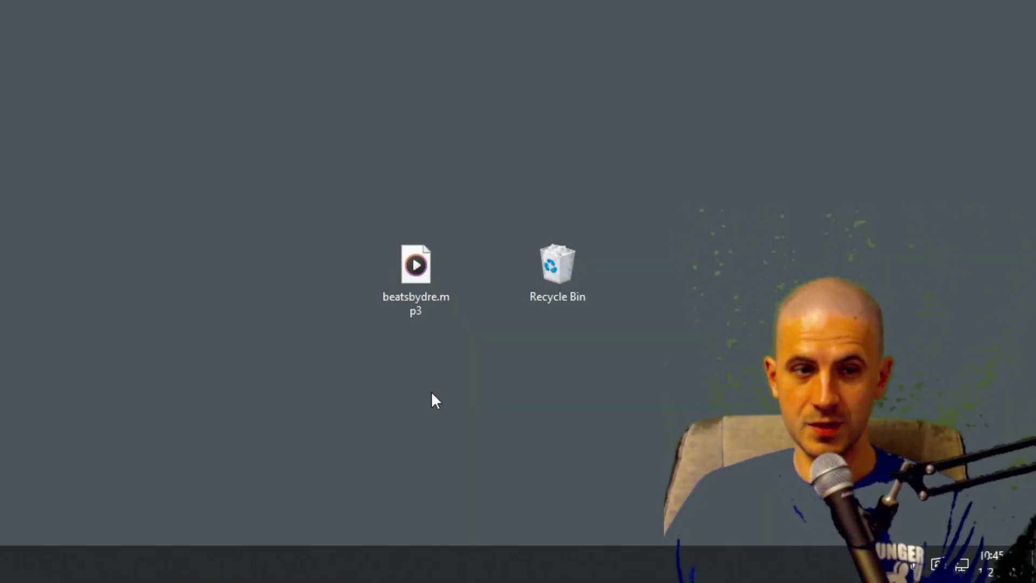
Drag beatsbydre.mp3 onto the Recycle Bin
{"action": "mouse_move", "coordinate": [416, 277]}
{"action": "left_mouse_down"}
{"action": "mouse_move", "coordinate": [586, 323]}
{"action": "mouse_move", "coordinate": [555, 269]}
{"action": "left_mouse_up"}
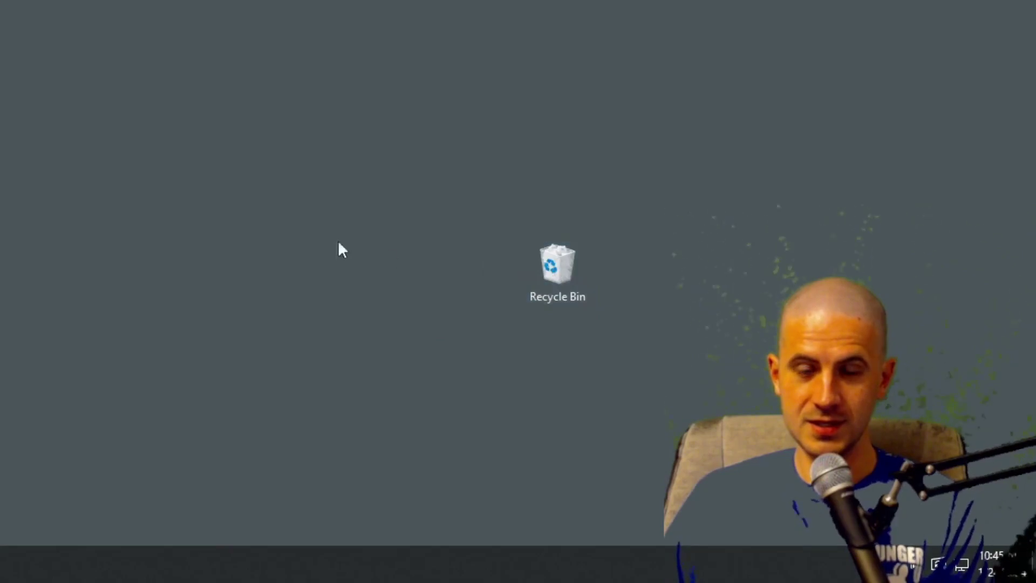